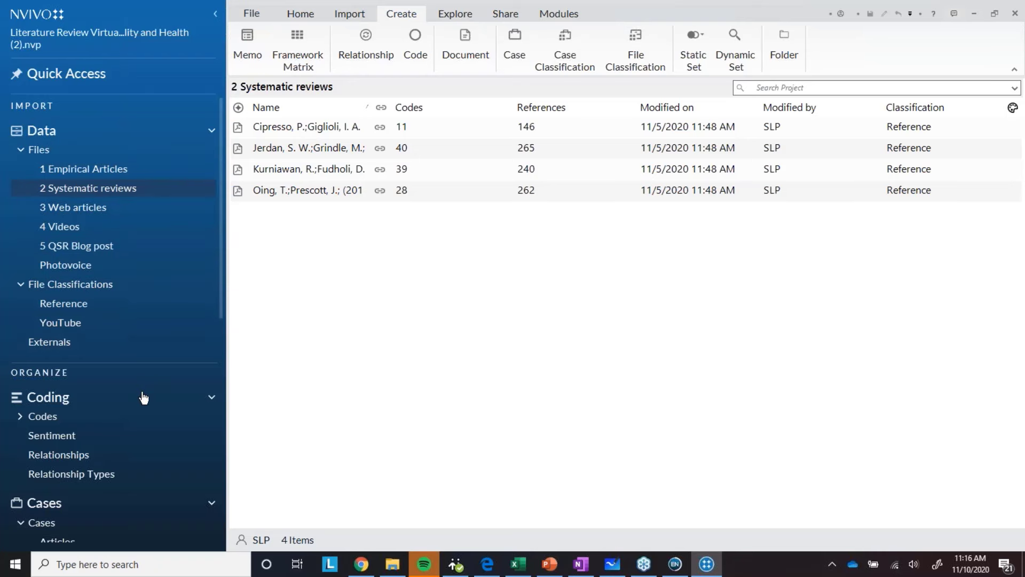
Look through the project's navigation sections from Data to Reports and open the 1 Empirical Articles folder.
{"action": "scroll", "coordinate": [141, 422], "scroll_direction": "down", "scroll_amount": 1}
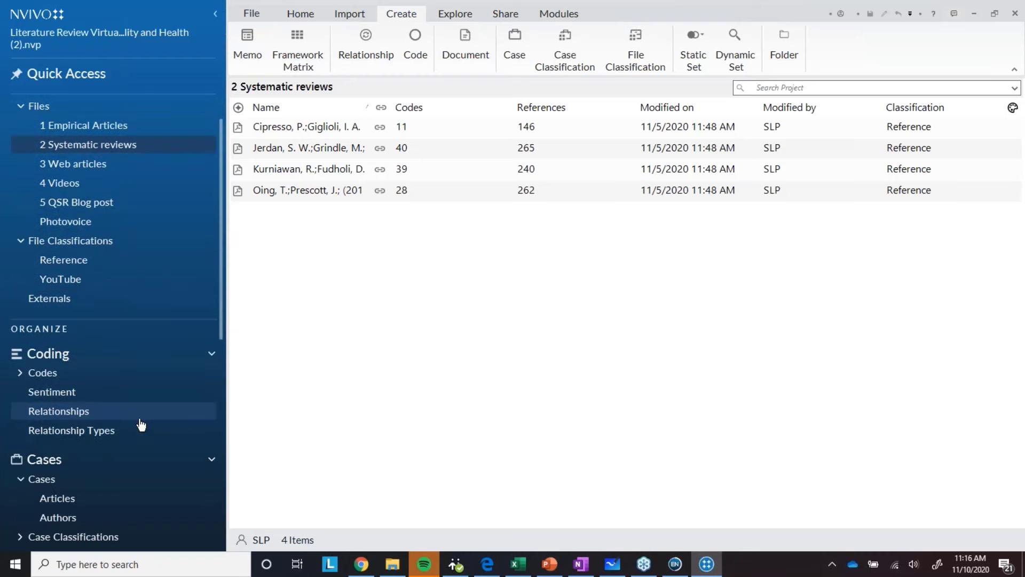
{"action": "scroll", "coordinate": [141, 423], "scroll_direction": "down", "scroll_amount": 5}
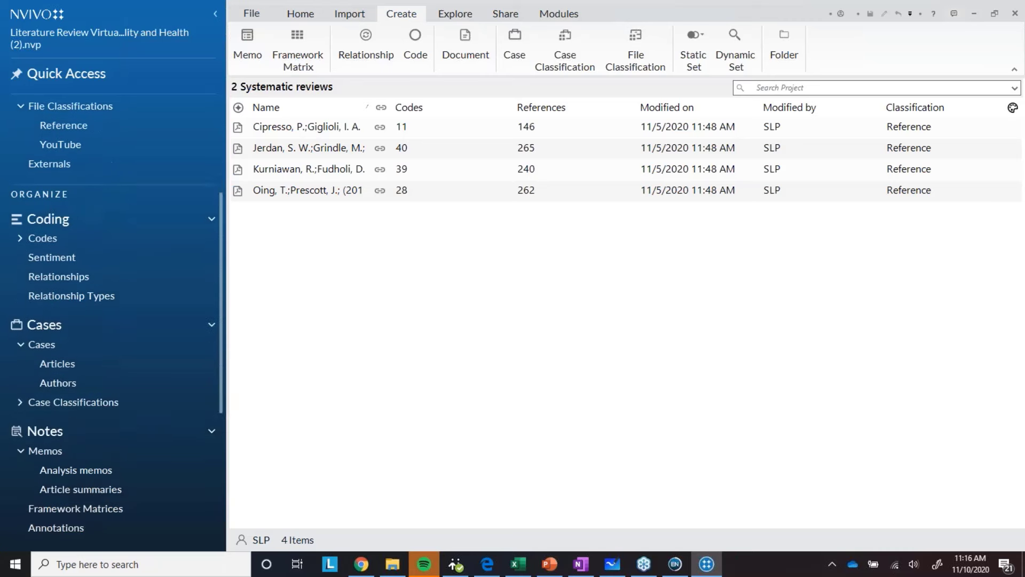
{"action": "scroll", "coordinate": [141, 422], "scroll_direction": "up", "scroll_amount": 1}
{"action": "scroll", "coordinate": [137, 419], "scroll_direction": "down", "scroll_amount": 4}
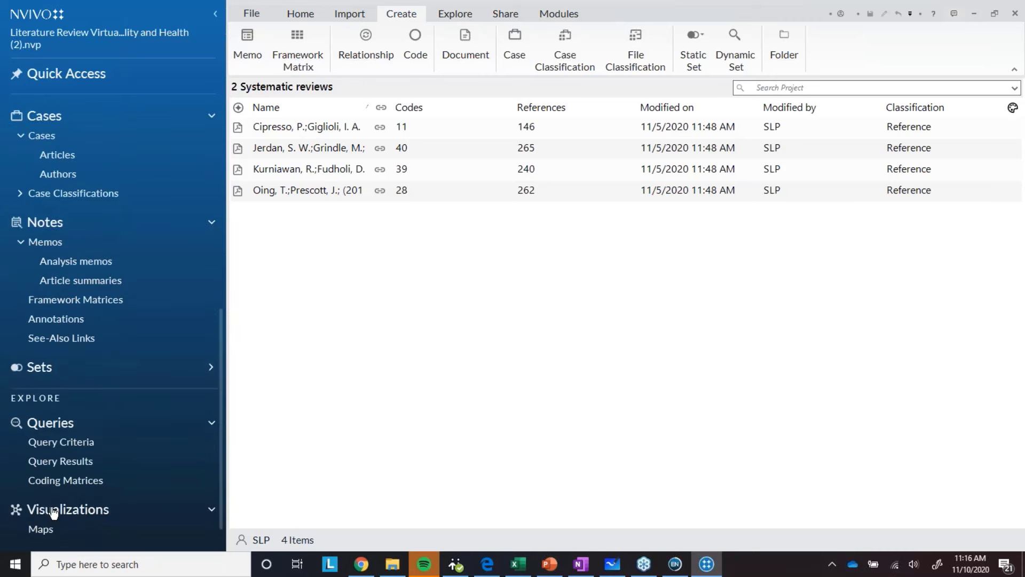
{"action": "scroll", "coordinate": [139, 518], "scroll_direction": "down", "scroll_amount": 1}
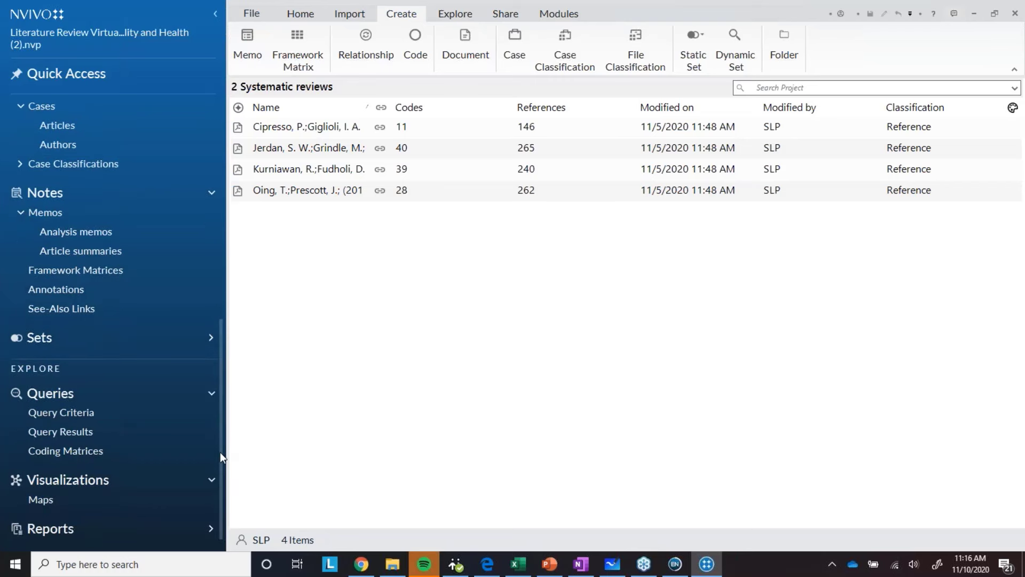
{"action": "left_click_drag", "start_coordinate": [220, 449], "coordinate": [203, 180]}
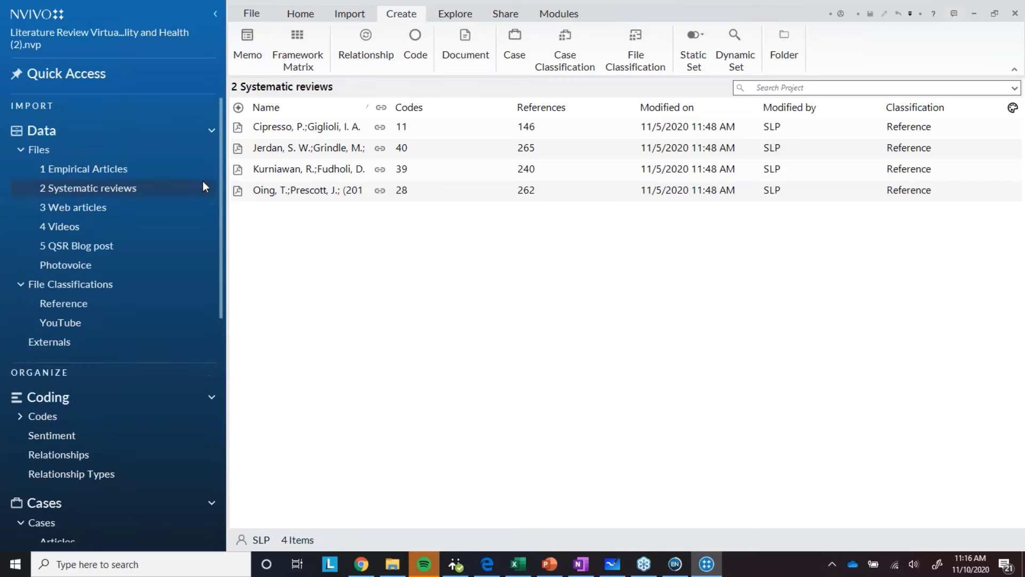
{"action": "left_click", "coordinate": [91, 168]}
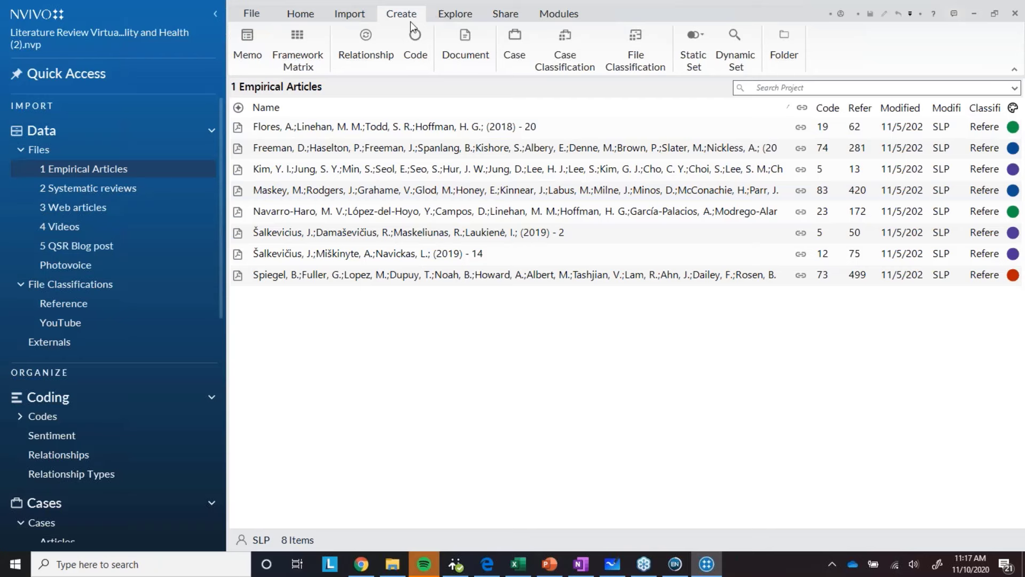
View the reference managers available for bibliography import.
{"action": "left_click", "coordinate": [350, 15]}
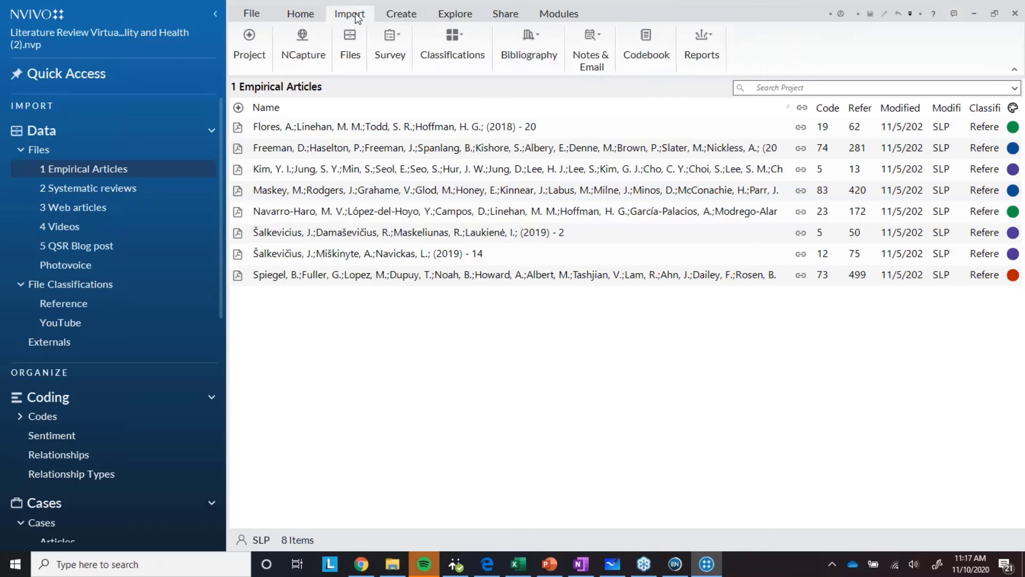
{"action": "left_click", "coordinate": [533, 56]}
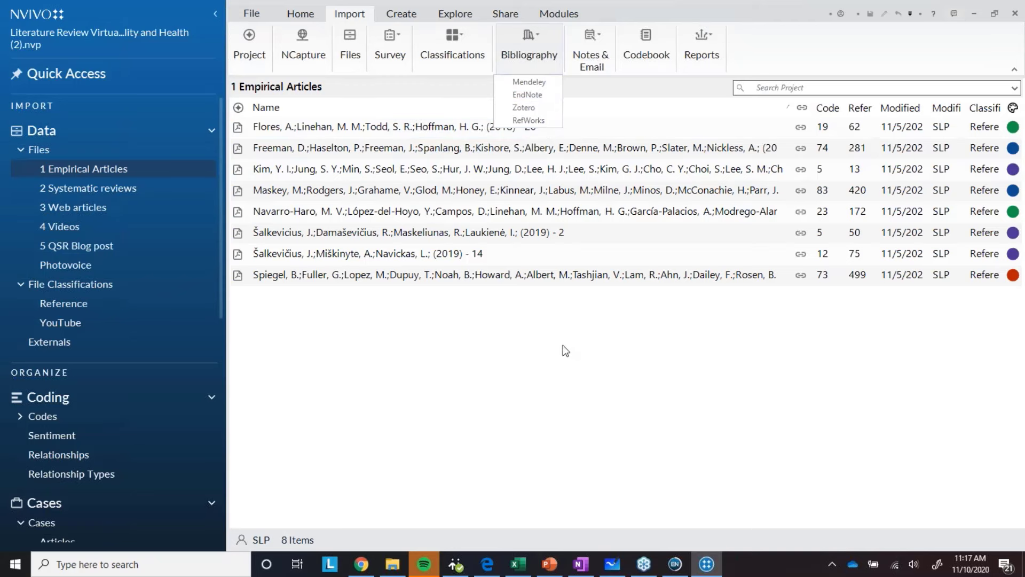
{"action": "left_click", "coordinate": [553, 359]}
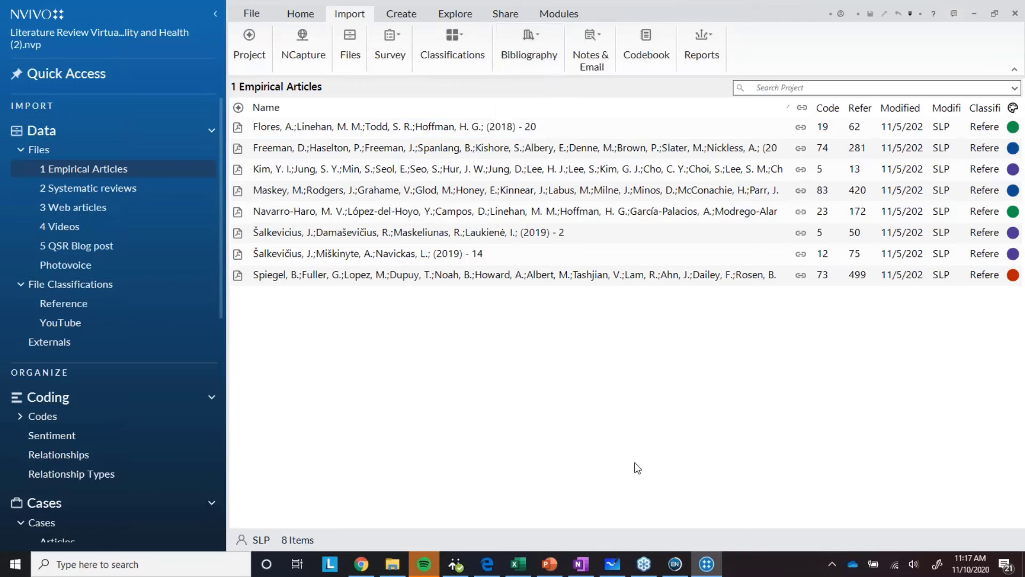
Switch to EndNote, select the Photovoice group and check the file types available for exporting it, including XML.
{"action": "left_click", "coordinate": [674, 565]}
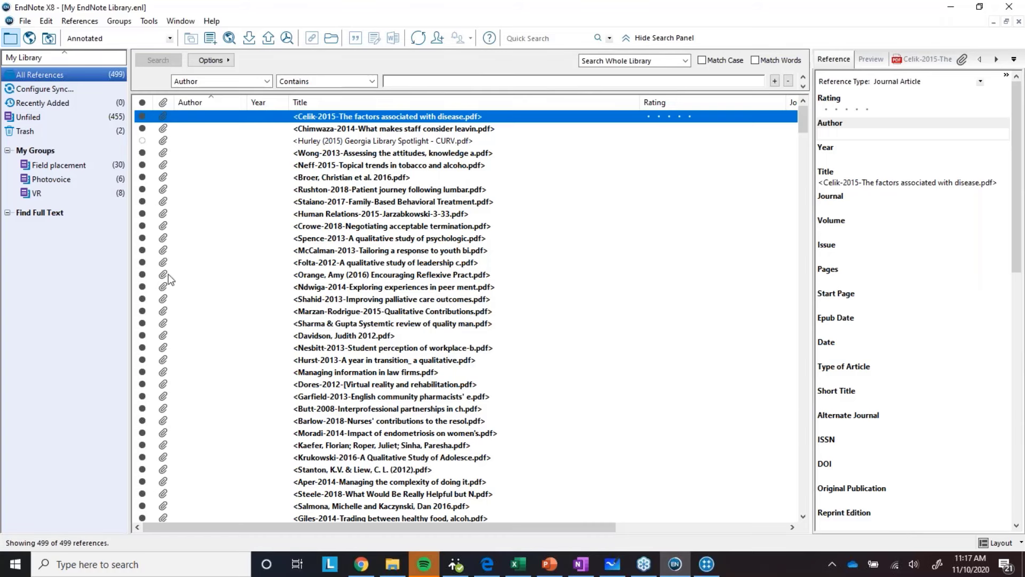
{"action": "left_click", "coordinate": [47, 180]}
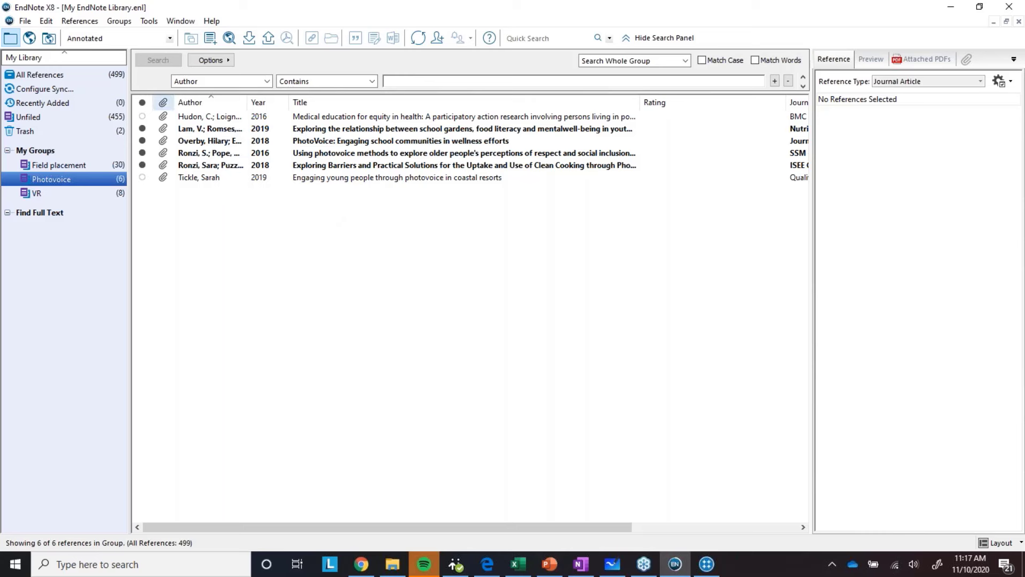
{"action": "left_click", "coordinate": [25, 21]}
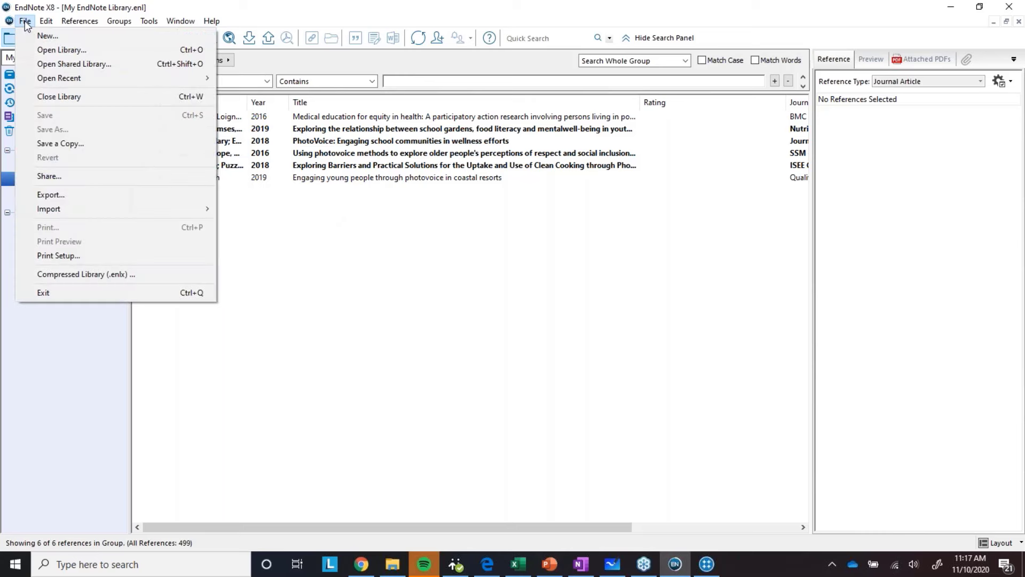
{"action": "left_click", "coordinate": [72, 194]}
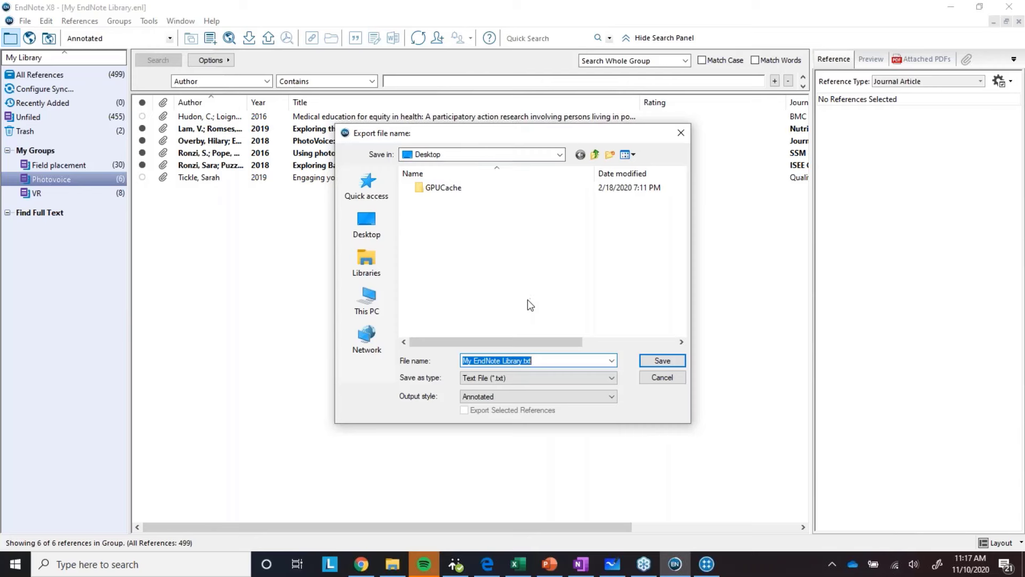
{"action": "left_click", "coordinate": [557, 382]}
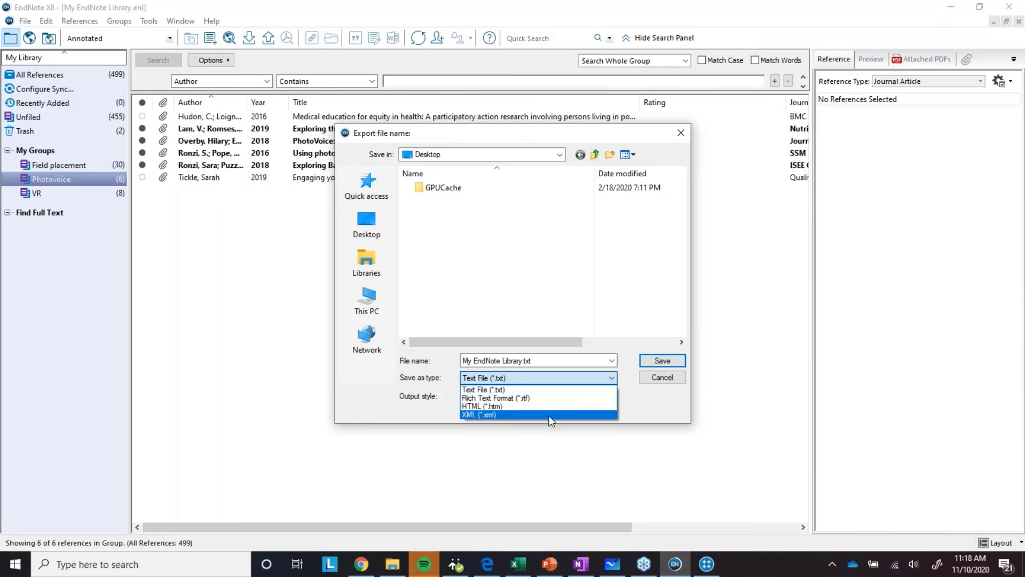
{"action": "left_click", "coordinate": [727, 339]}
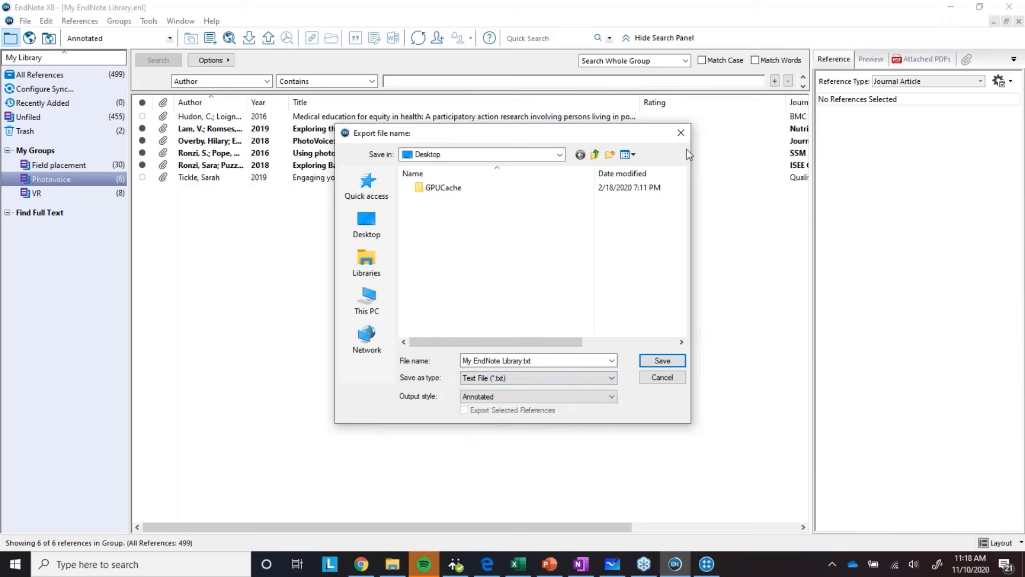
{"action": "left_click", "coordinate": [681, 134]}
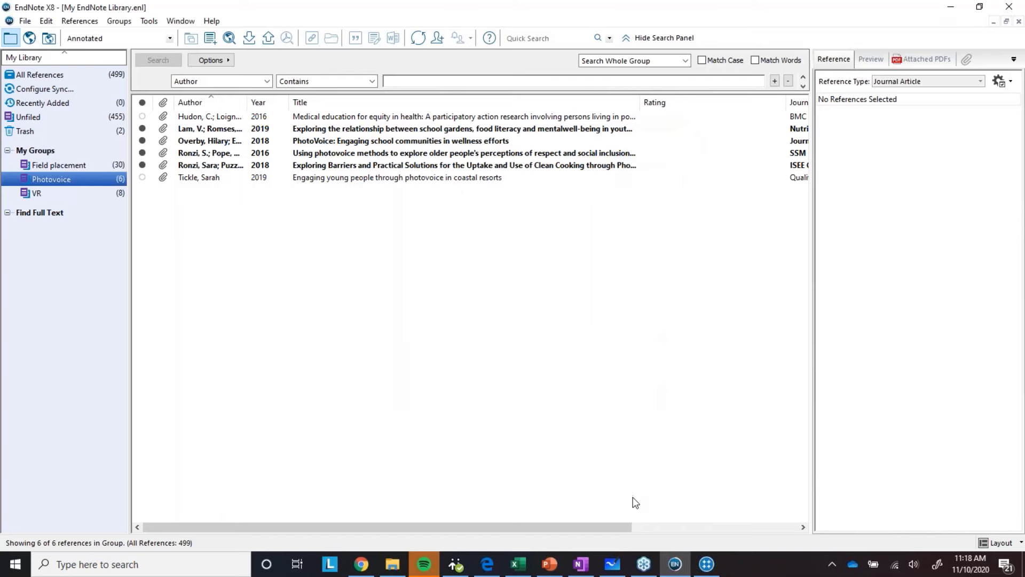
Switch back to NVivo and load Photovoice.xml from the Desktop for a bibliography import from EndNote.
{"action": "left_click", "coordinate": [707, 567]}
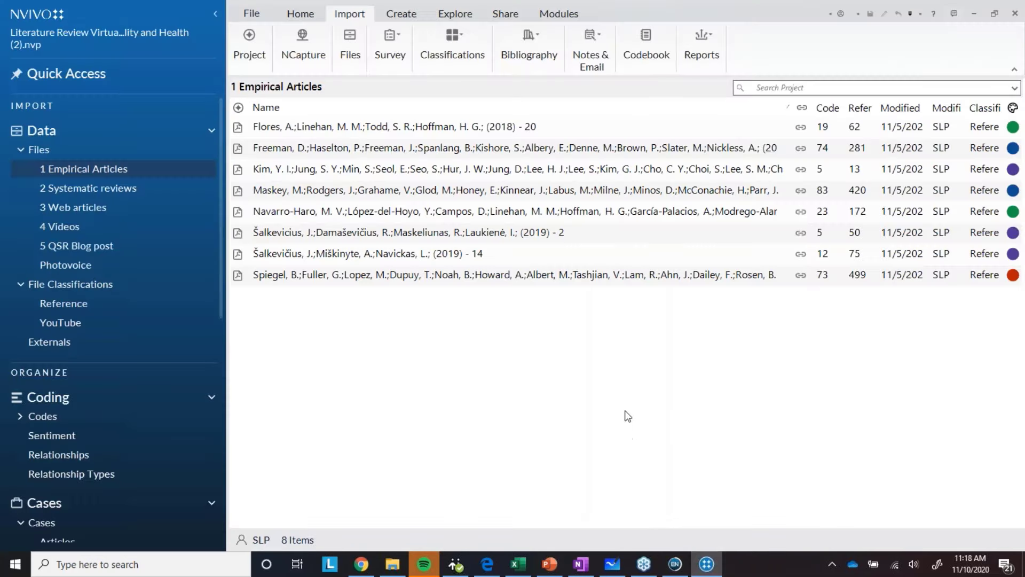
{"action": "left_click", "coordinate": [537, 50]}
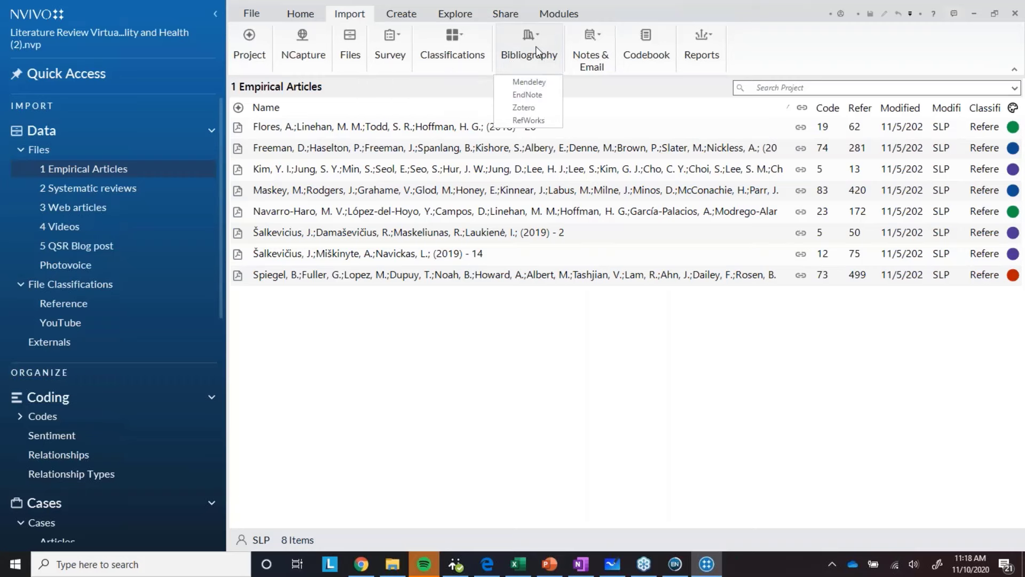
{"action": "left_click", "coordinate": [534, 94]}
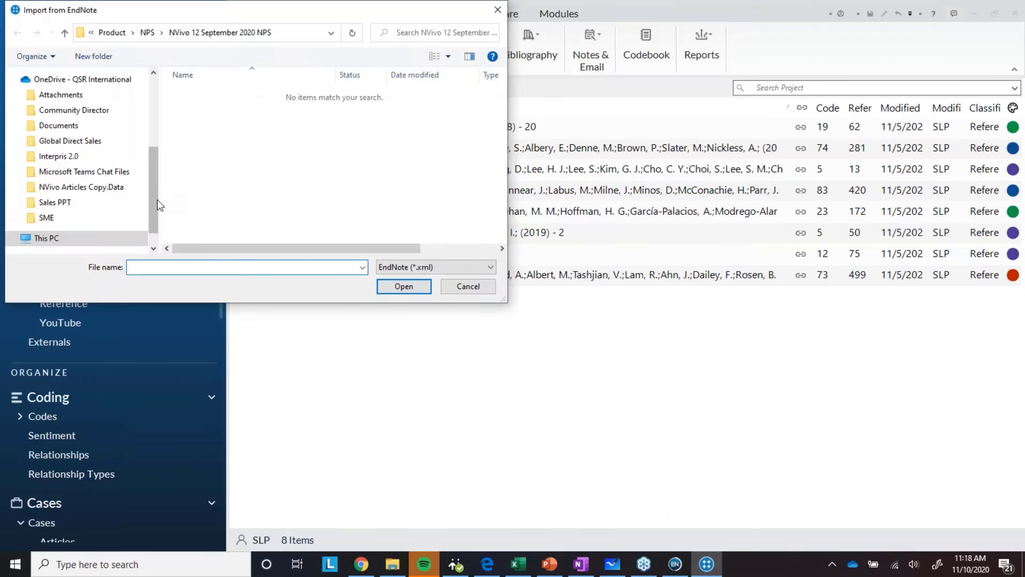
{"action": "scroll", "coordinate": [159, 172], "scroll_direction": "up", "scroll_amount": 1}
{"action": "scroll", "coordinate": [113, 117], "scroll_direction": "up", "scroll_amount": 4}
{"action": "left_click", "coordinate": [60, 101]}
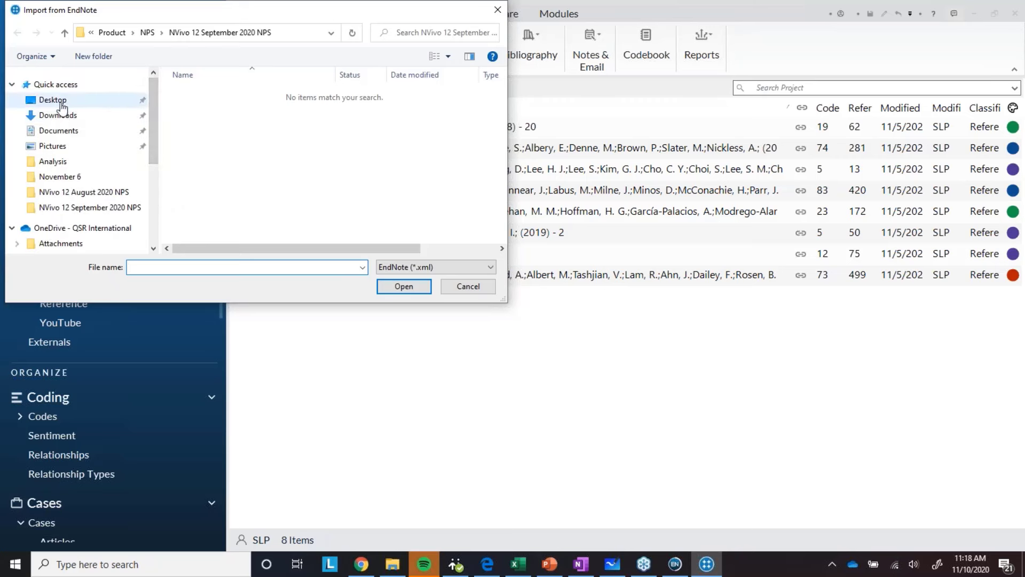
{"action": "left_click", "coordinate": [213, 134]}
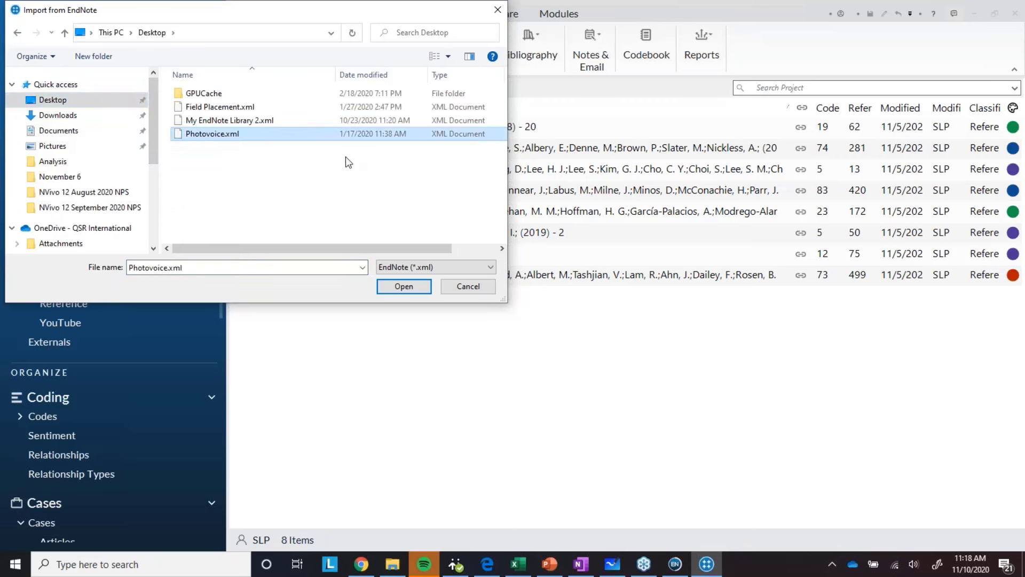
{"action": "left_click", "coordinate": [402, 287]}
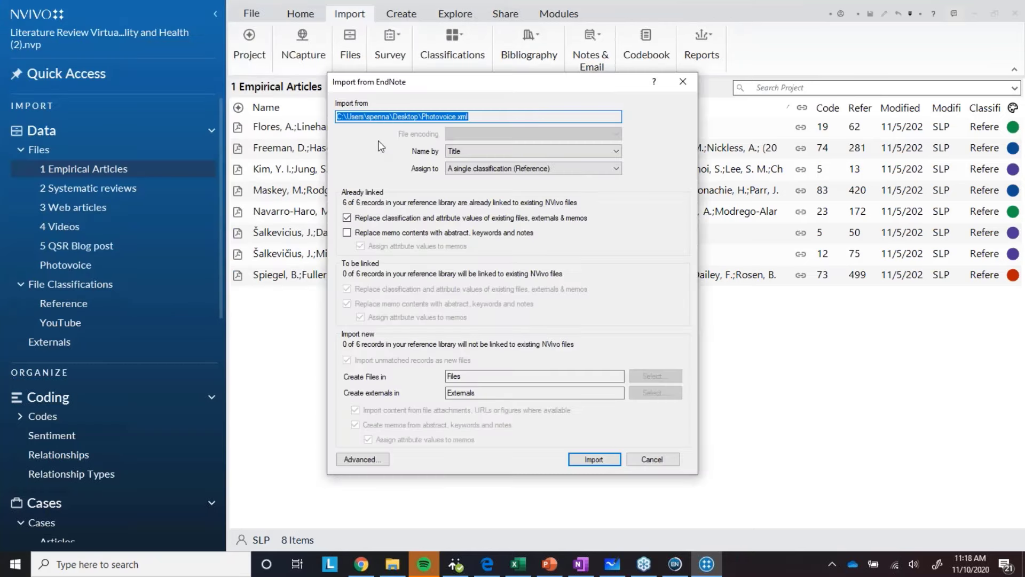
Set the EndNote import to name files by Author and Year, and close the import settings without importing.
{"action": "left_click", "coordinate": [573, 154]}
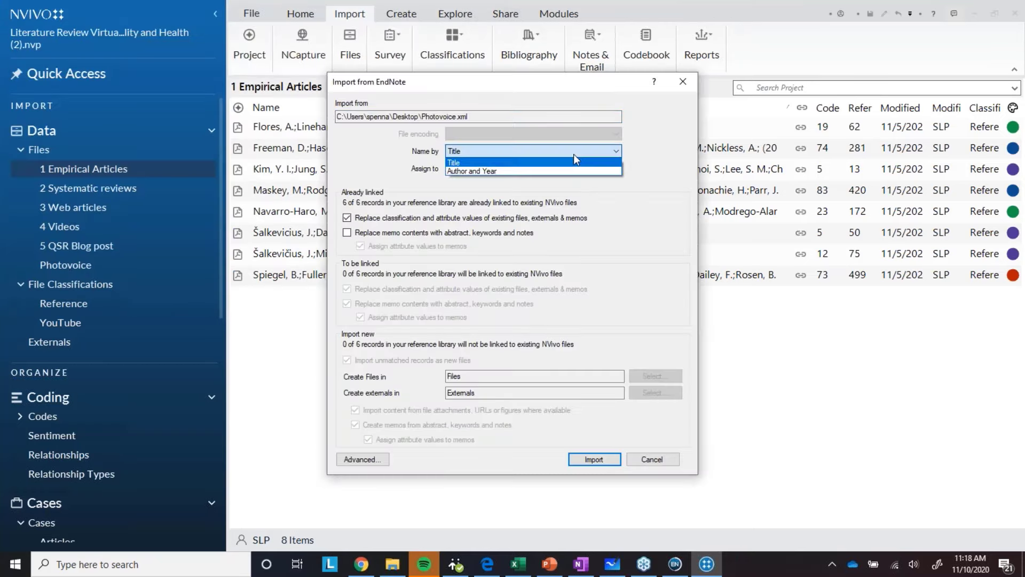
{"action": "left_click", "coordinate": [573, 170]}
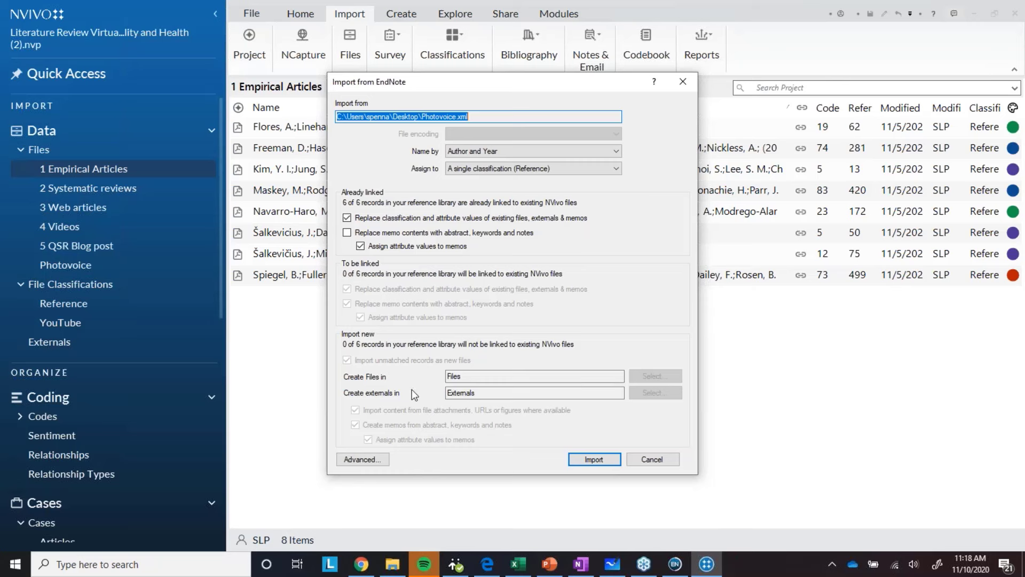
{"action": "left_click", "coordinate": [684, 82]}
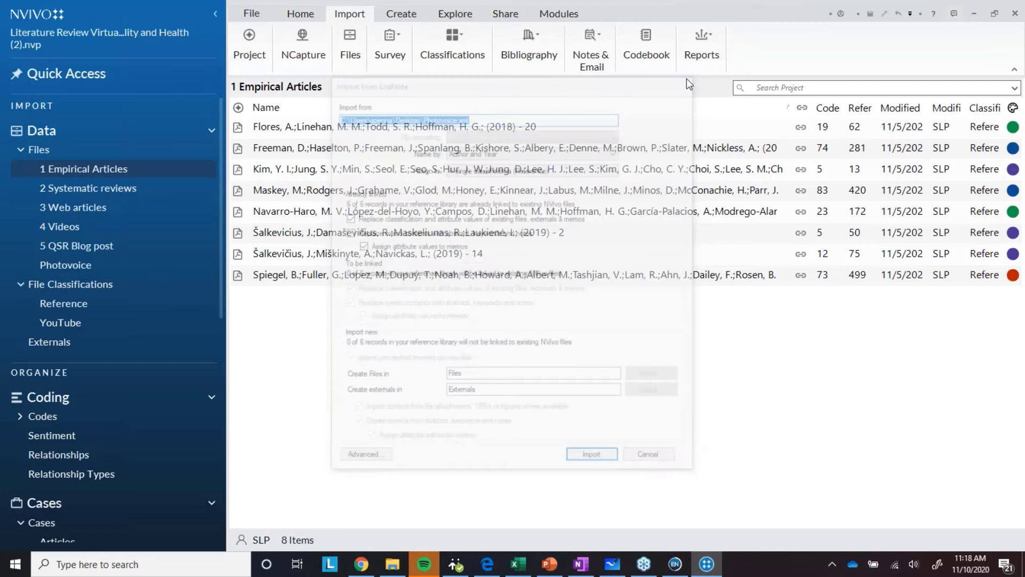
Open the Photovoice folder to view its articles and their memo links, and expand the Codes folder.
{"action": "left_click", "coordinate": [61, 267]}
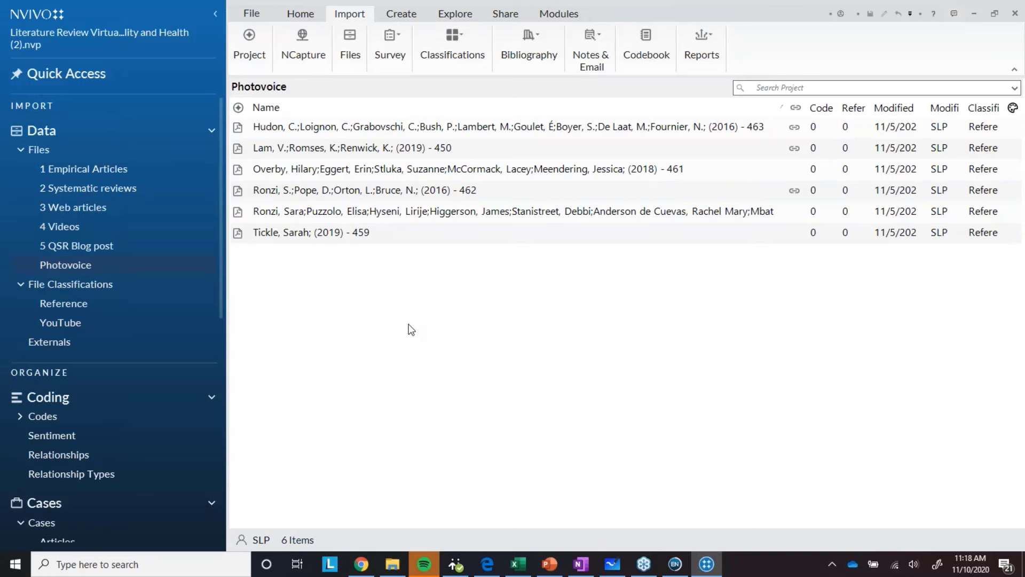
{"action": "mouse_move", "coordinate": [799, 129]}
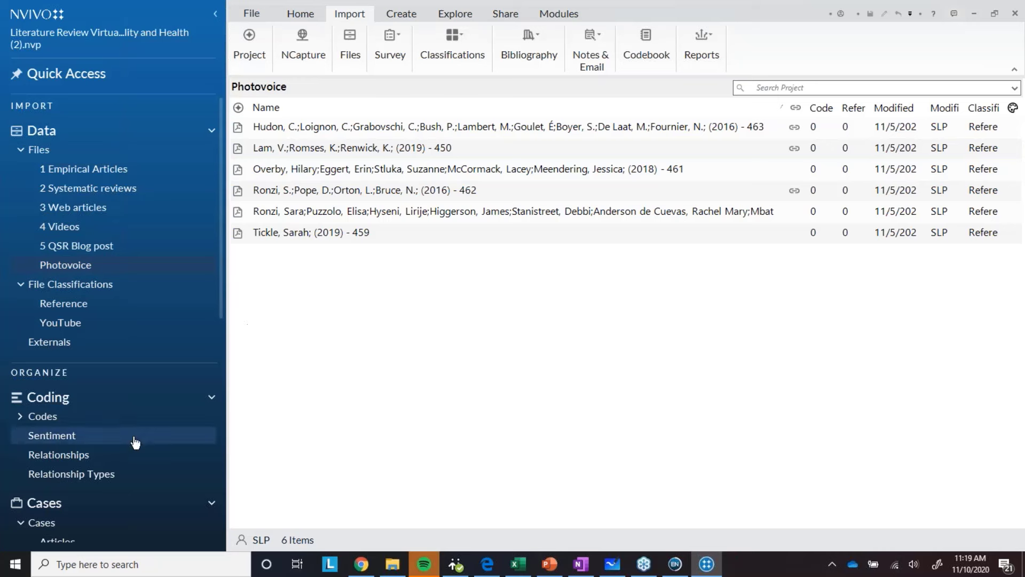
{"action": "left_click", "coordinate": [21, 418]}
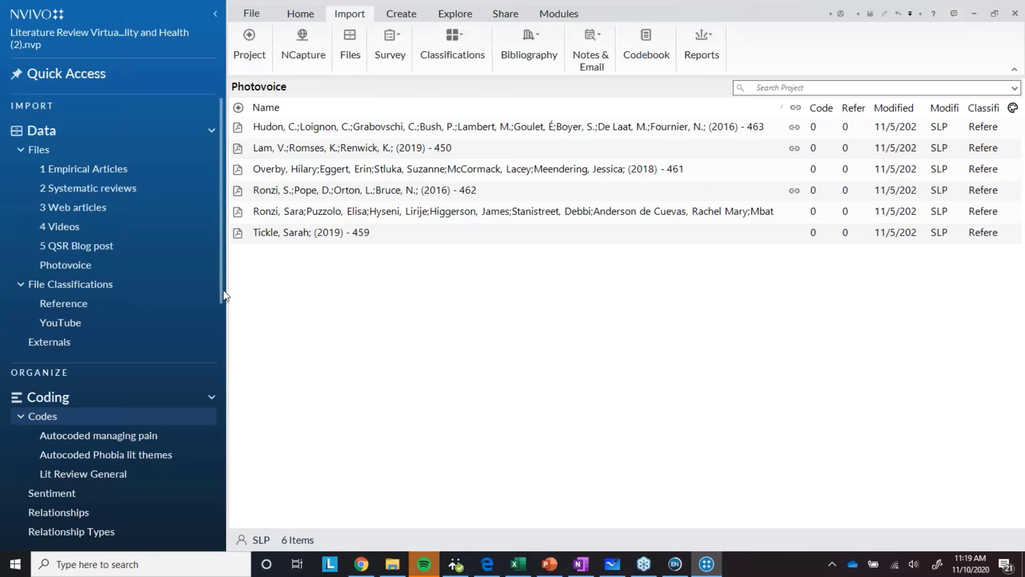
Open the Memos folder, read through the imported notes memo for the 2016 article numbered 463, and close it.
{"action": "left_click_drag", "start_coordinate": [221, 297], "coordinate": [221, 436]}
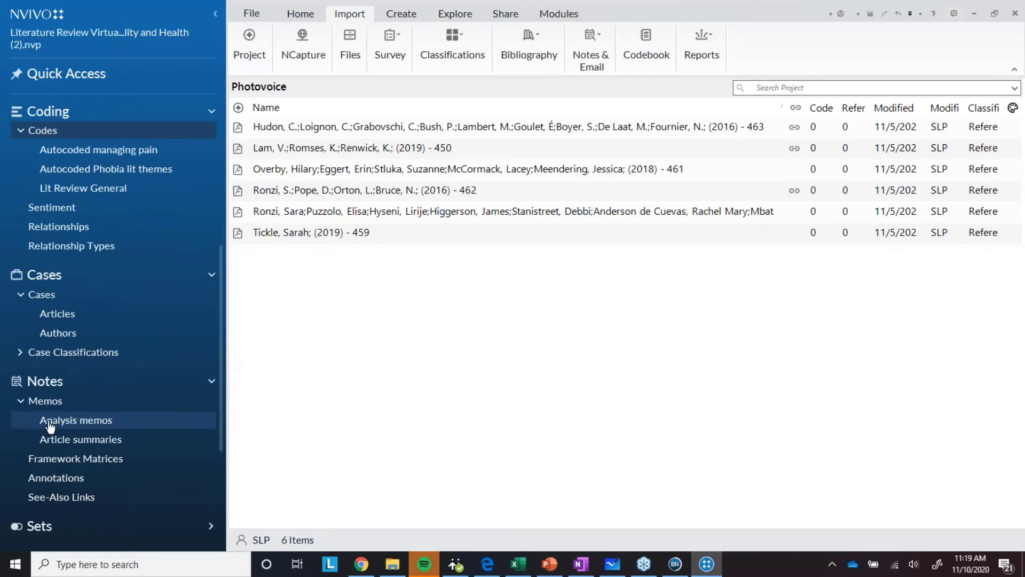
{"action": "left_click", "coordinate": [51, 404]}
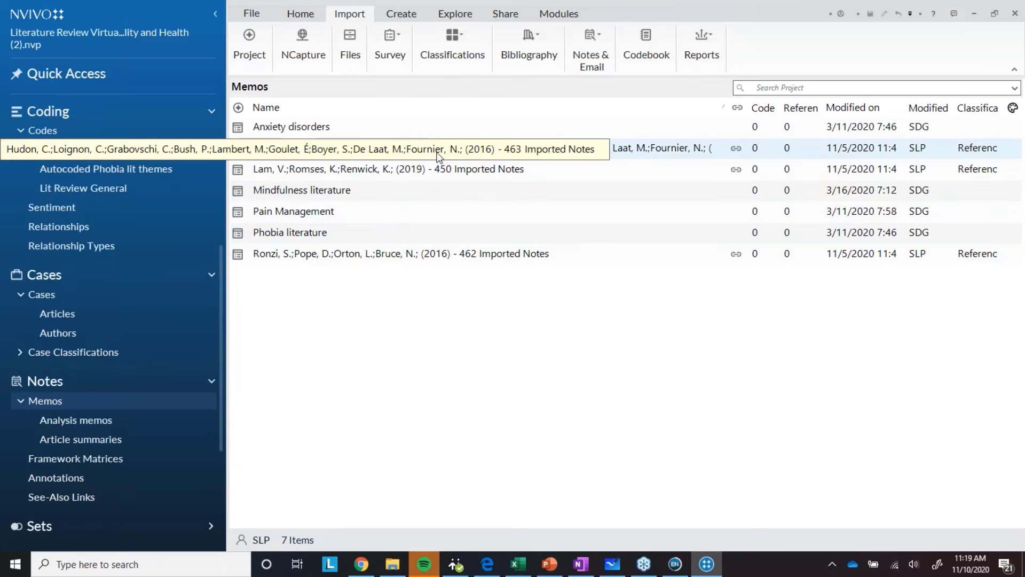
{"action": "double_click", "coordinate": [489, 151]}
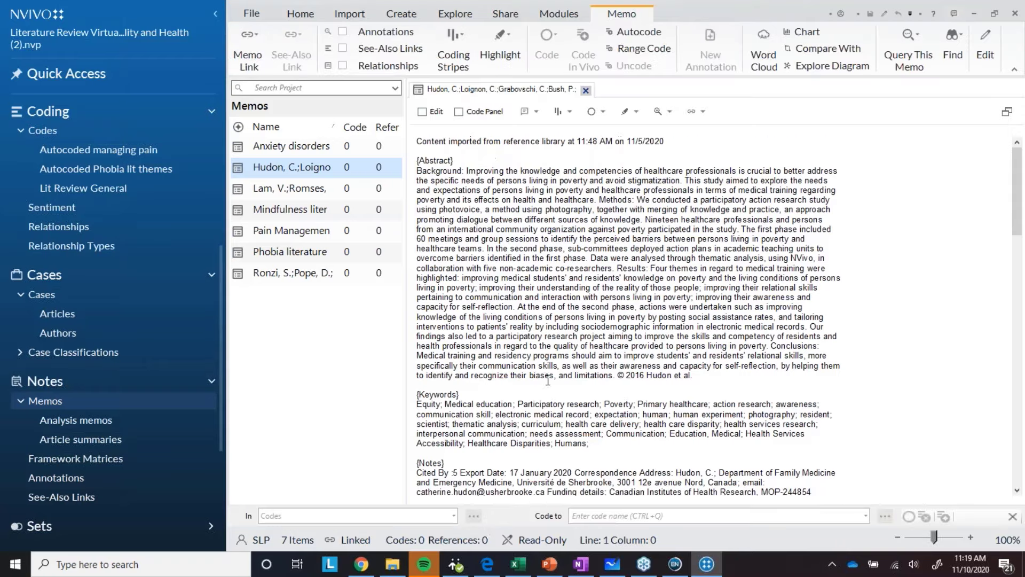
{"action": "scroll", "coordinate": [544, 383], "scroll_direction": "down", "scroll_amount": 15}
{"action": "scroll", "coordinate": [544, 383], "scroll_direction": "down", "scroll_amount": 9}
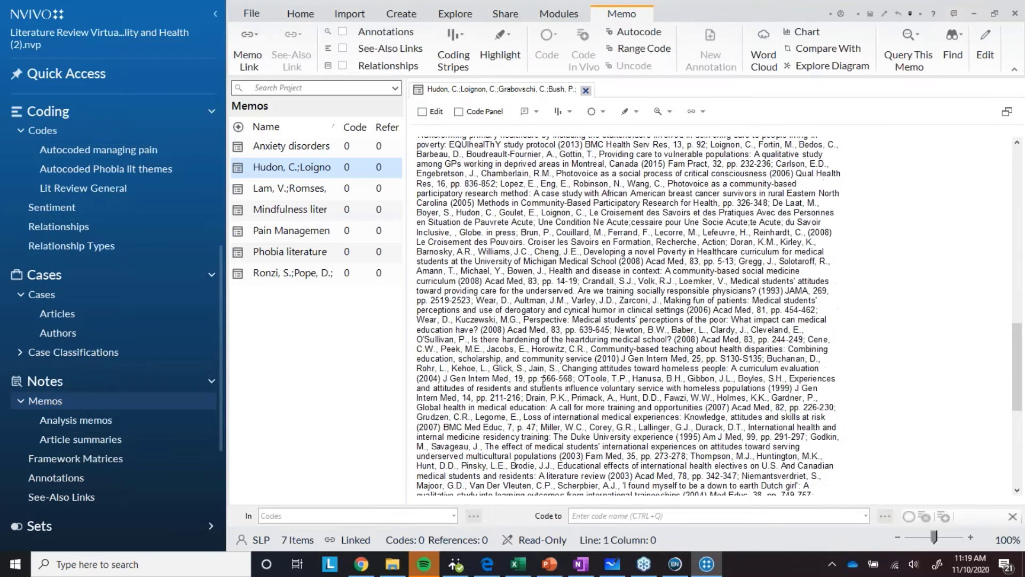
{"action": "left_click", "coordinate": [586, 91]}
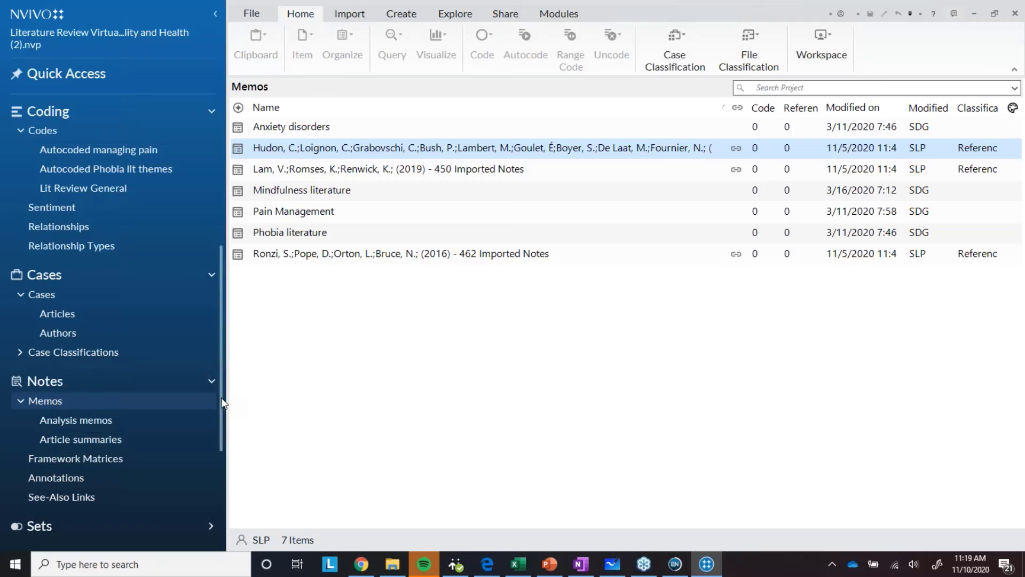
Open the Reference file classification to view its classified files and memos.
{"action": "left_click_drag", "start_coordinate": [221, 398], "coordinate": [224, 218]}
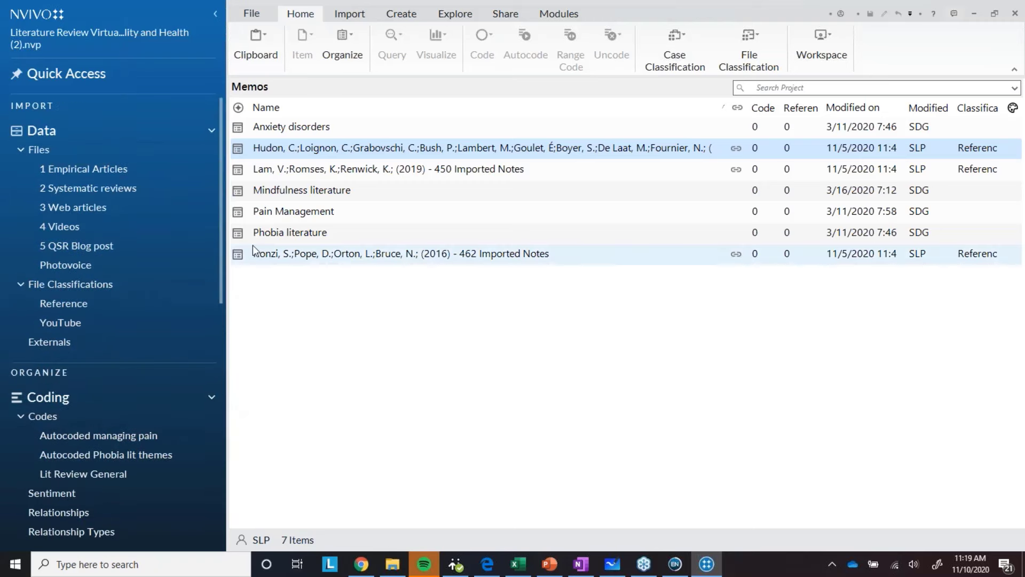
{"action": "left_click", "coordinate": [51, 307]}
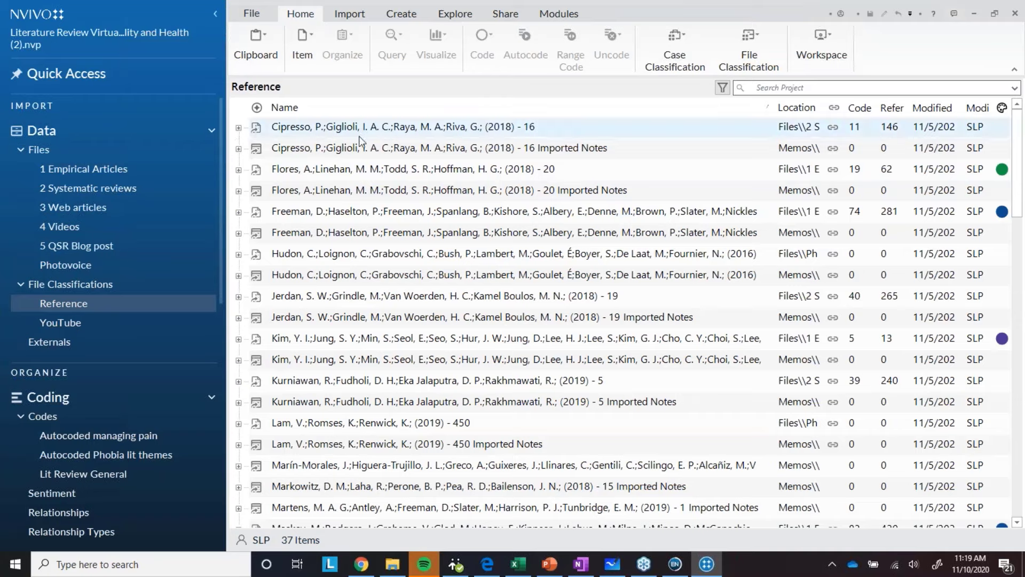
Expand the 2018 reference numbered 16, review its classification attributes and values, and collapse it again.
{"action": "left_click", "coordinate": [239, 128]}
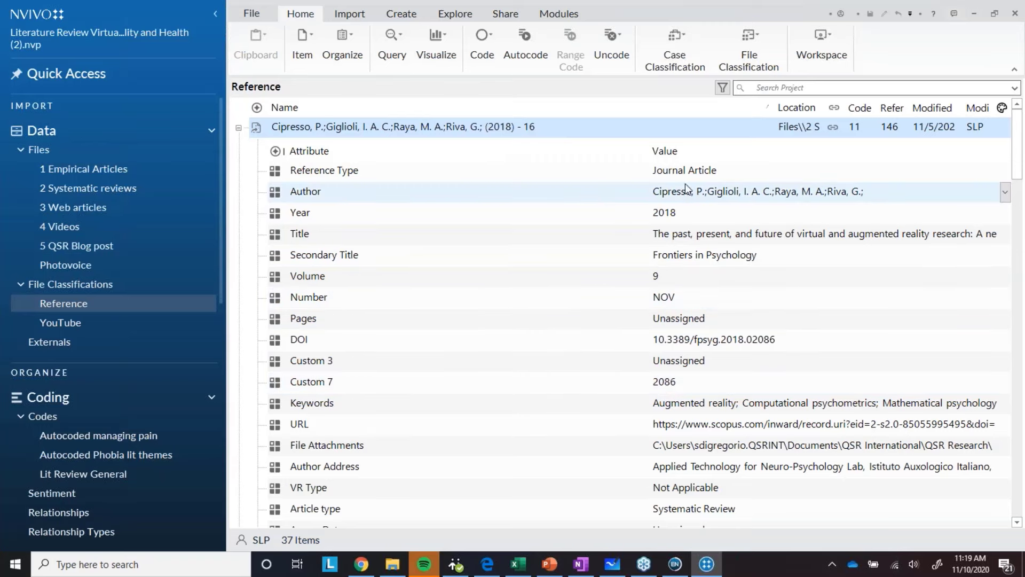
{"action": "scroll", "coordinate": [583, 415], "scroll_direction": "down", "scroll_amount": 2}
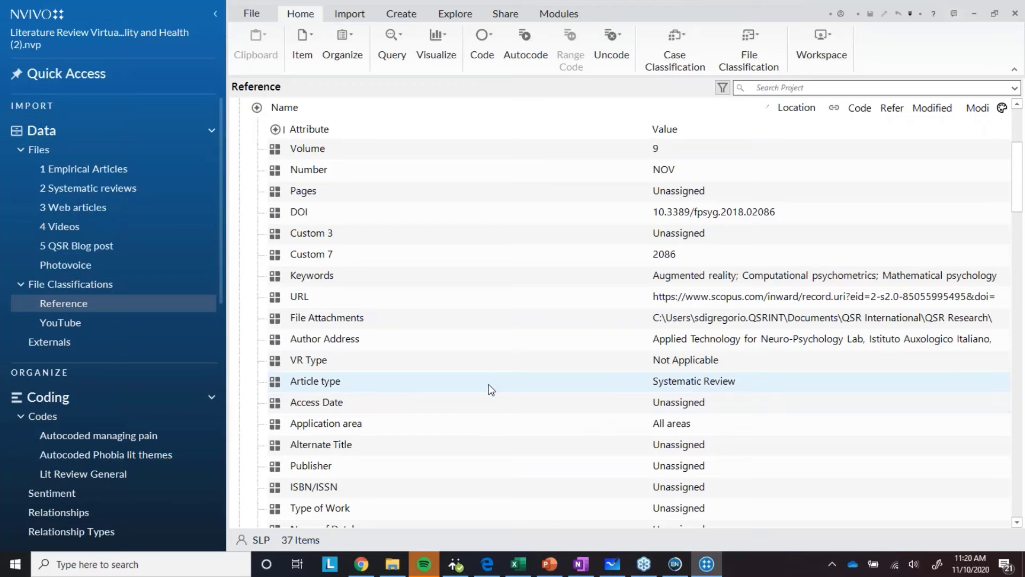
{"action": "scroll", "coordinate": [489, 386], "scroll_direction": "up", "scroll_amount": 3}
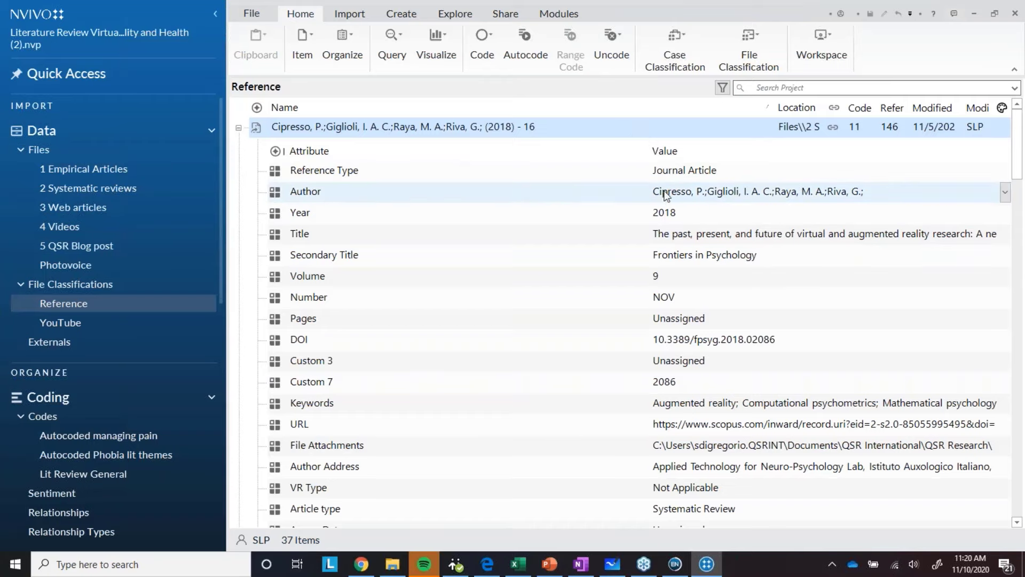
{"action": "left_click", "coordinate": [238, 128]}
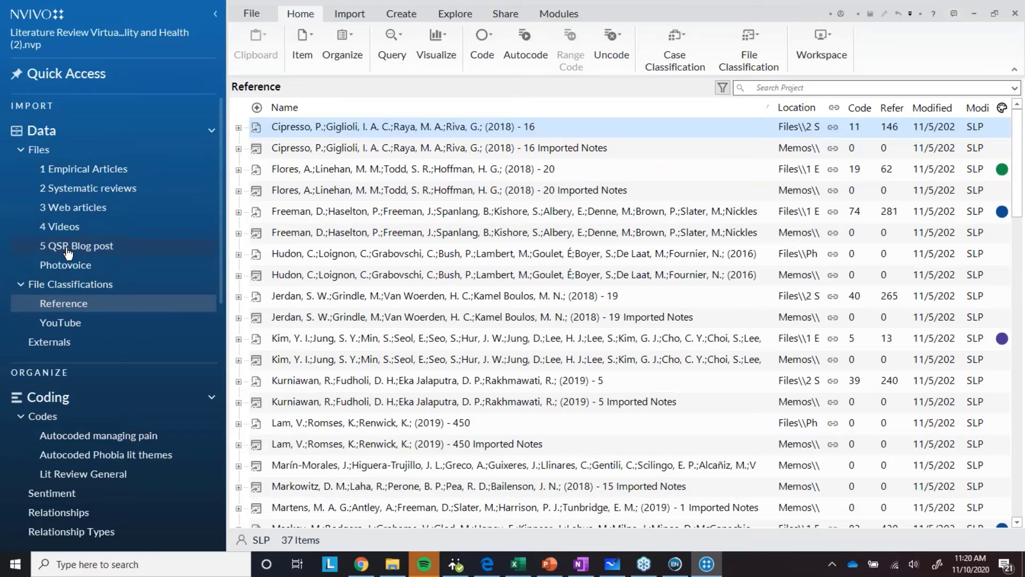
Open the 2016 article numbered 463 from the Photovoice folder and locate its Methods section.
{"action": "left_click", "coordinate": [66, 265]}
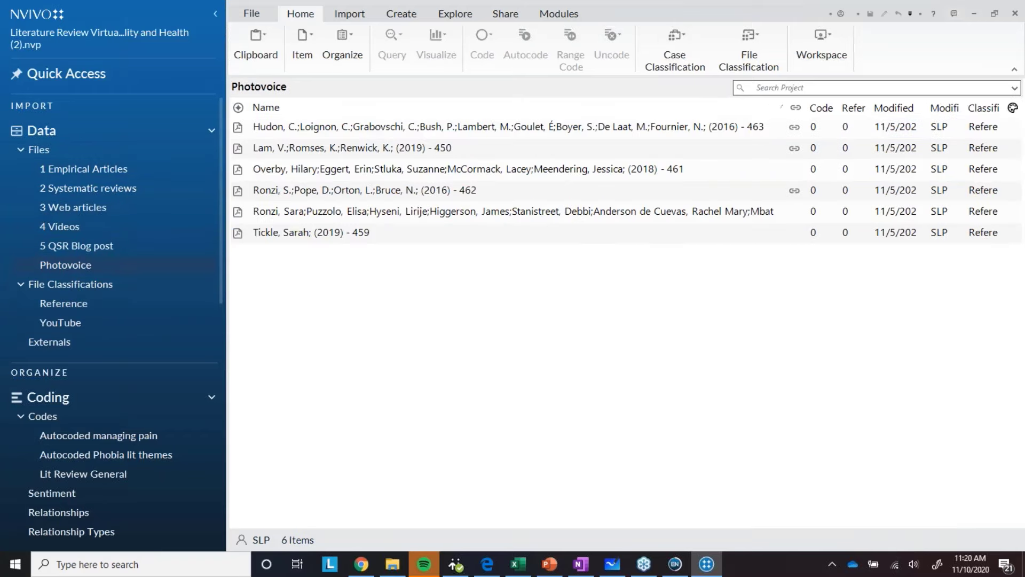
{"action": "double_click", "coordinate": [418, 124]}
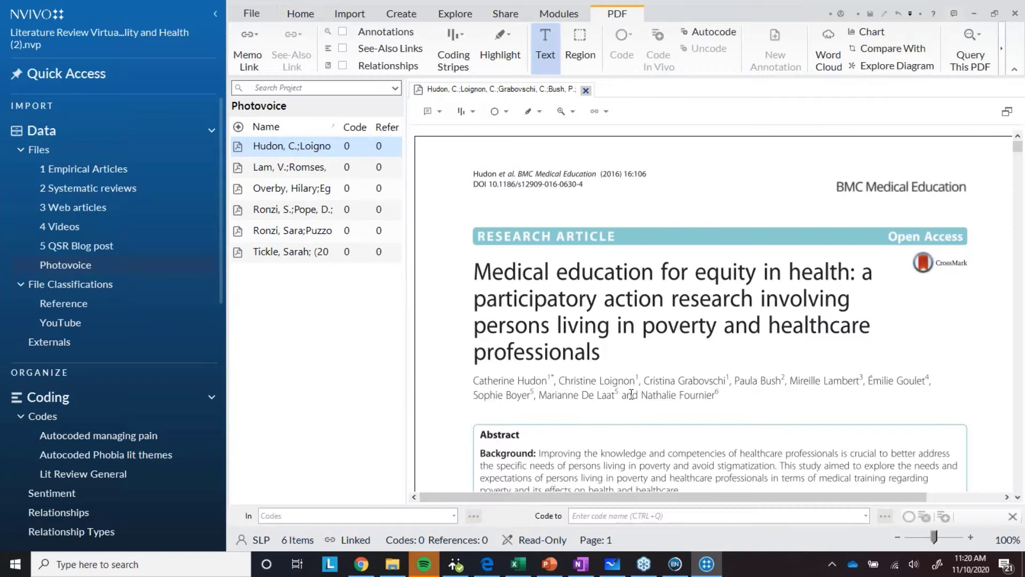
{"action": "scroll", "coordinate": [632, 394], "scroll_direction": "down", "scroll_amount": 15}
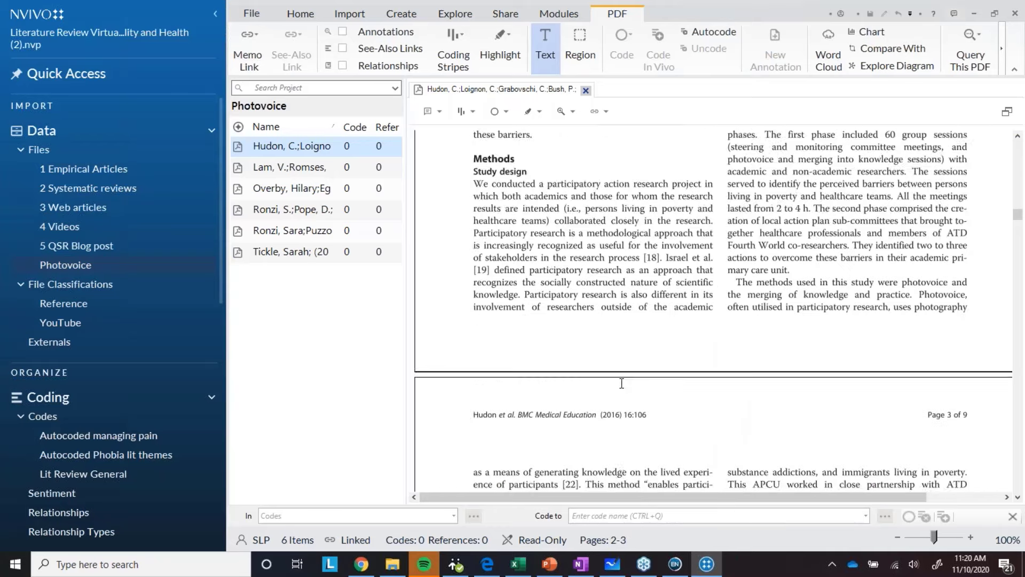
{"action": "scroll", "coordinate": [619, 382], "scroll_direction": "up", "scroll_amount": 4}
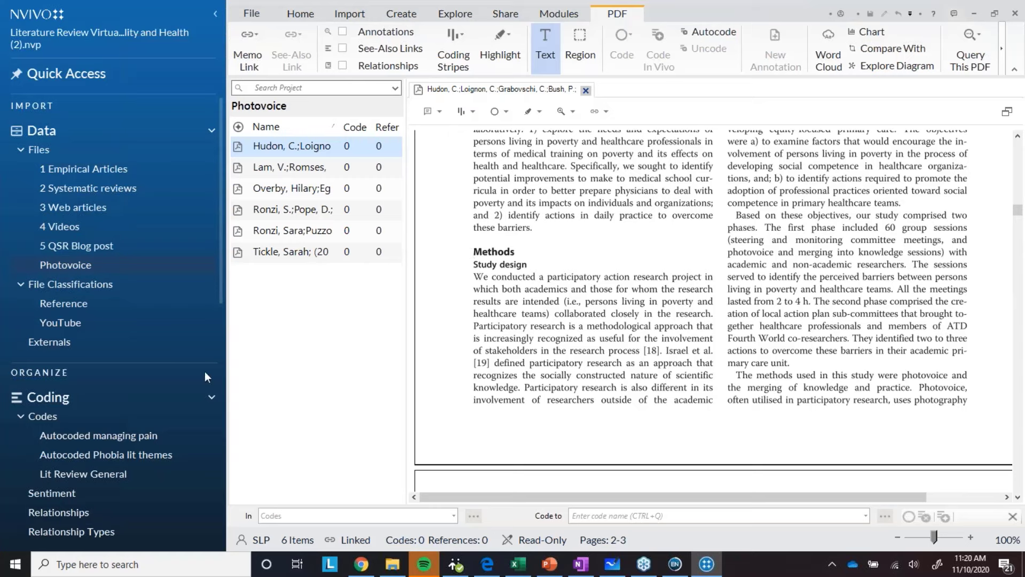
Code the article's Methods passage, from its heading through the study design text, to a new code named Methods in the Codes folder.
{"action": "left_click", "coordinate": [43, 416]}
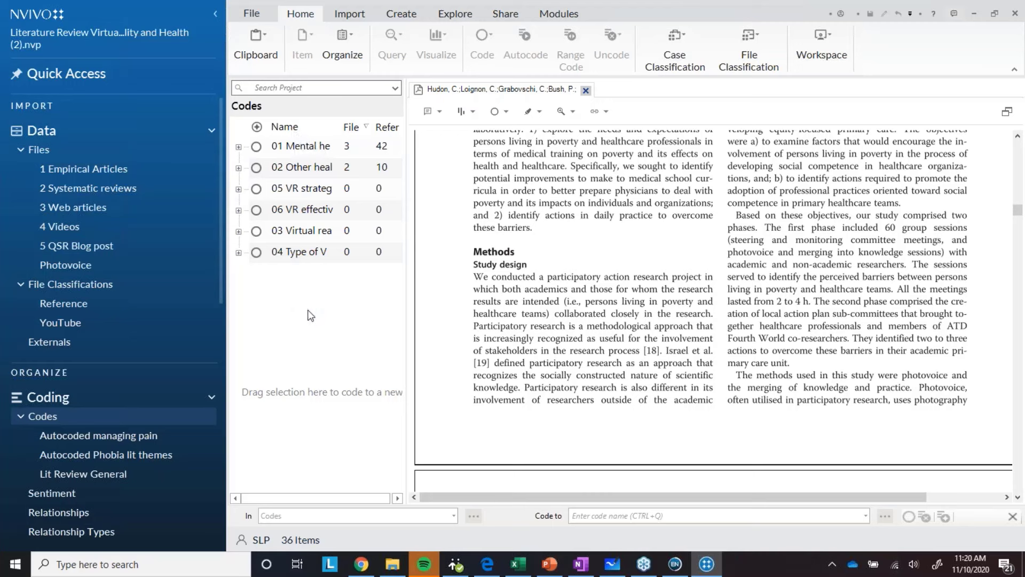
{"action": "left_click_drag", "start_coordinate": [474, 251], "coordinate": [869, 388]}
{"action": "left_click_drag", "start_coordinate": [568, 327], "coordinate": [288, 329]}
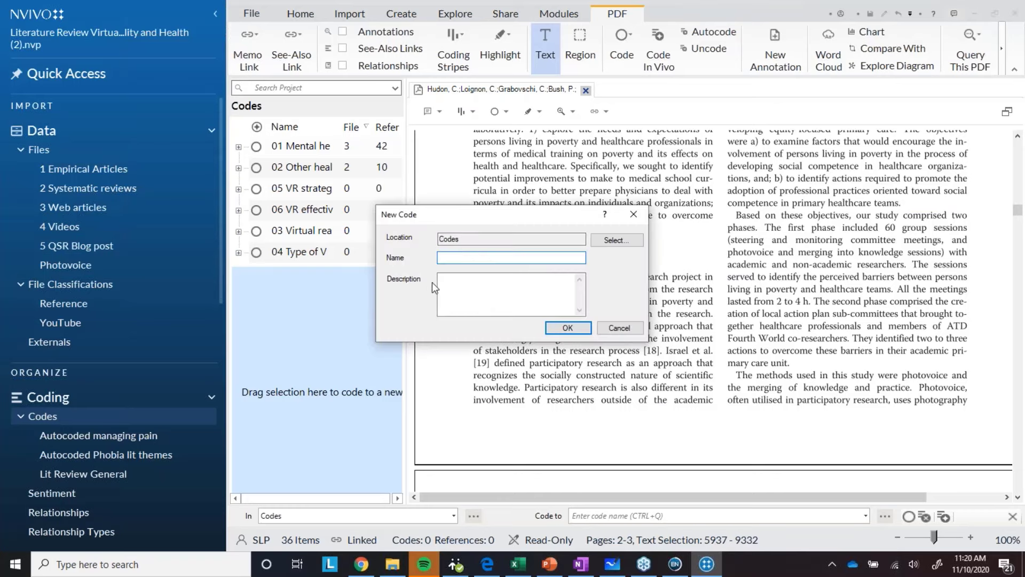
{"action": "type", "text": "Methods"}
{"action": "left_click", "coordinate": [582, 329]}
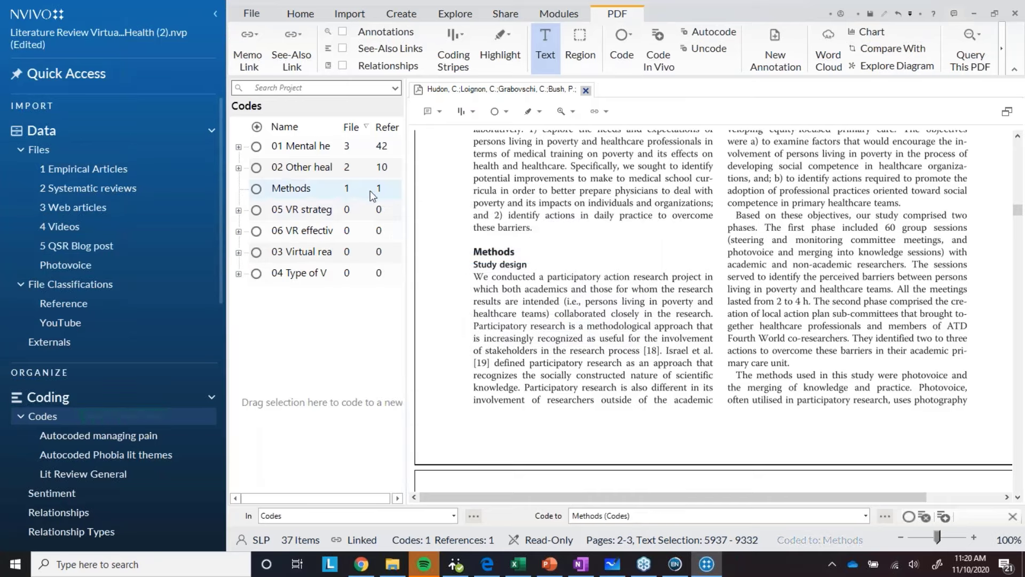
Open the Methods code to read its coded reference, follow the link to the highlighted source passage, and close both the article and the code.
{"action": "left_click", "coordinate": [272, 189]}
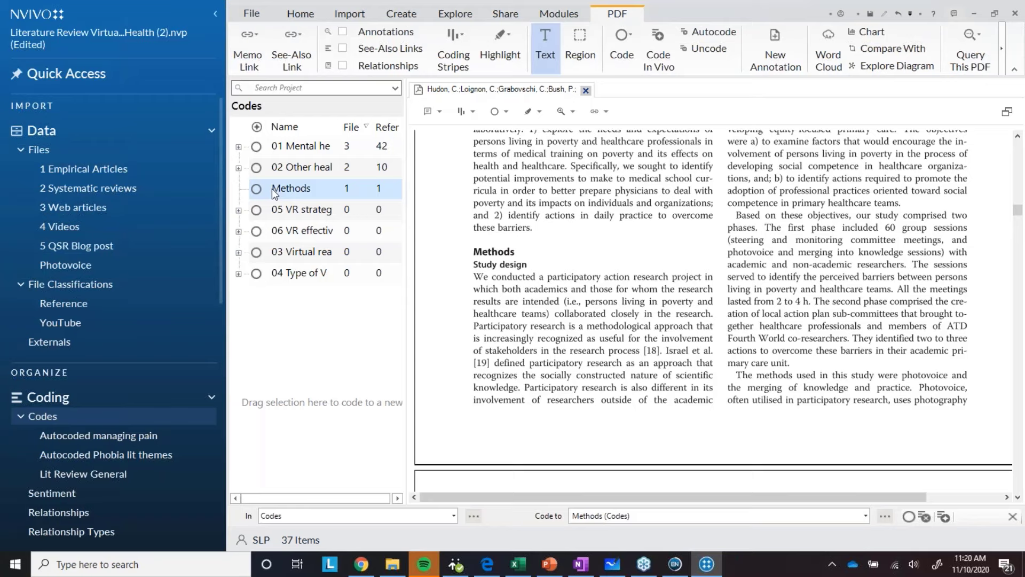
{"action": "double_click", "coordinate": [271, 188]}
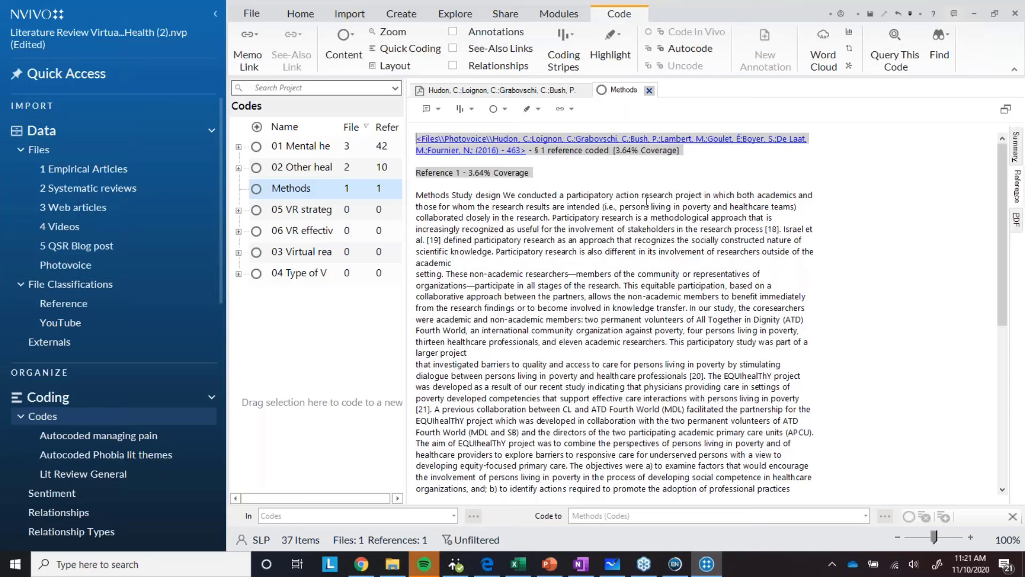
{"action": "right_click", "coordinate": [668, 193]}
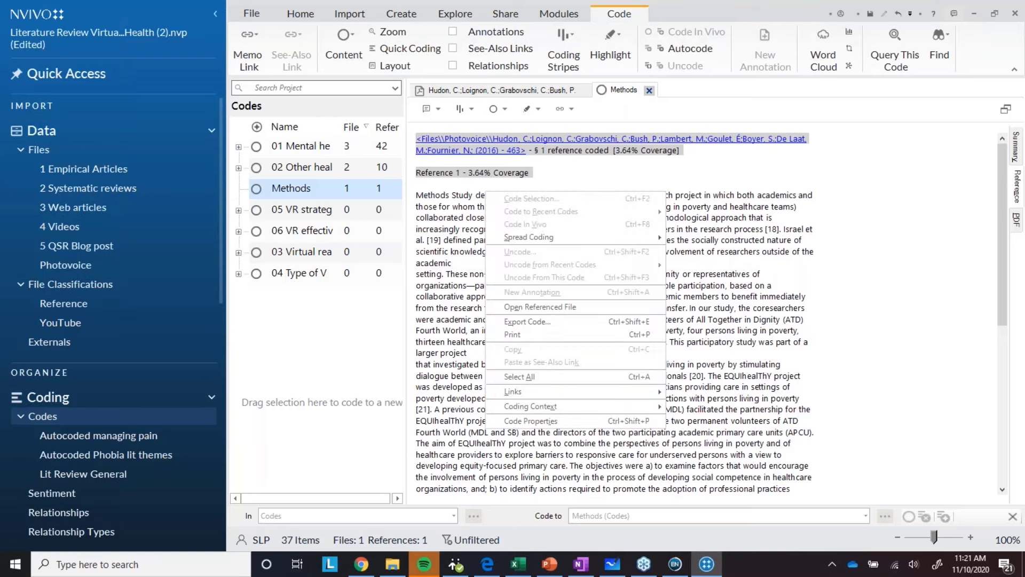
{"action": "left_click", "coordinate": [756, 262]}
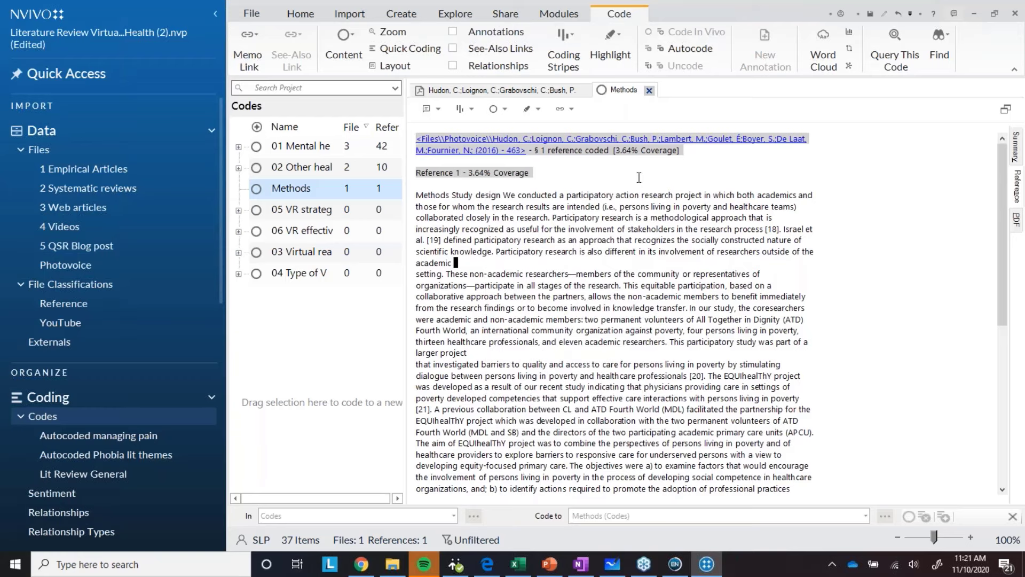
{"action": "left_click", "coordinate": [557, 140]}
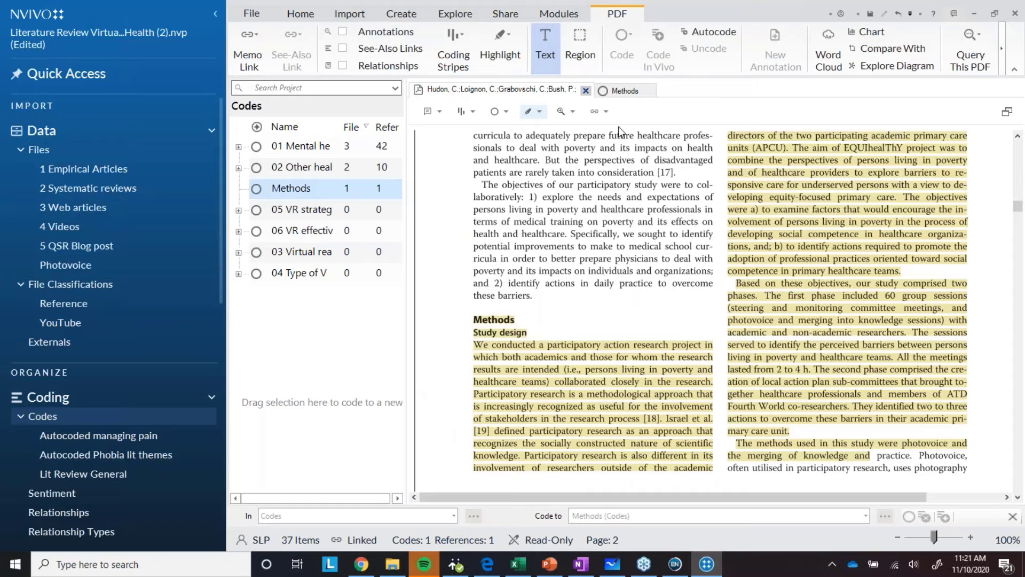
{"action": "left_click", "coordinate": [586, 91]}
{"action": "left_click", "coordinate": [469, 90]}
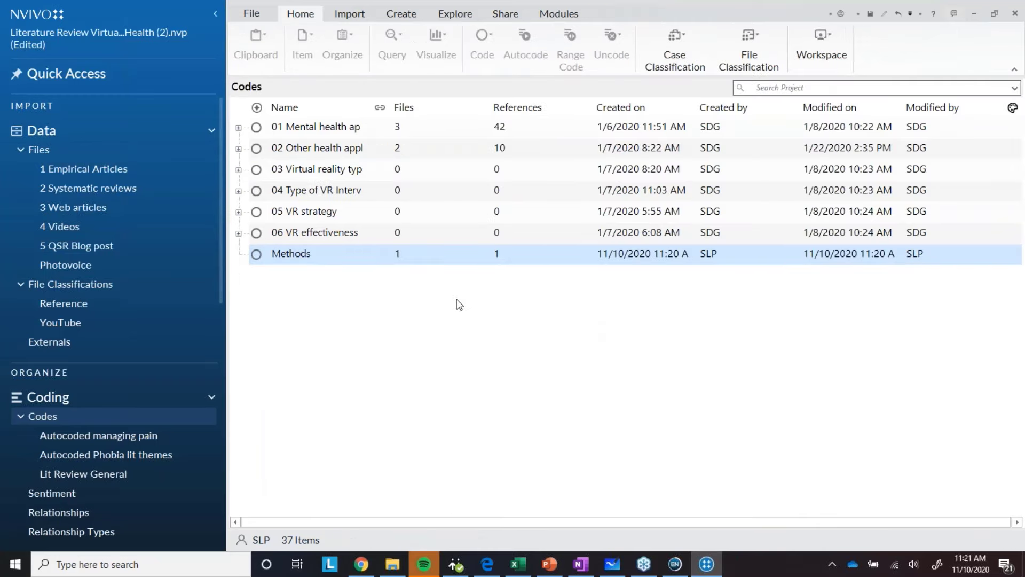
Start a Word Frequency query and limit its search to the 2 Systematic reviews folder.
{"action": "left_click", "coordinate": [456, 15]}
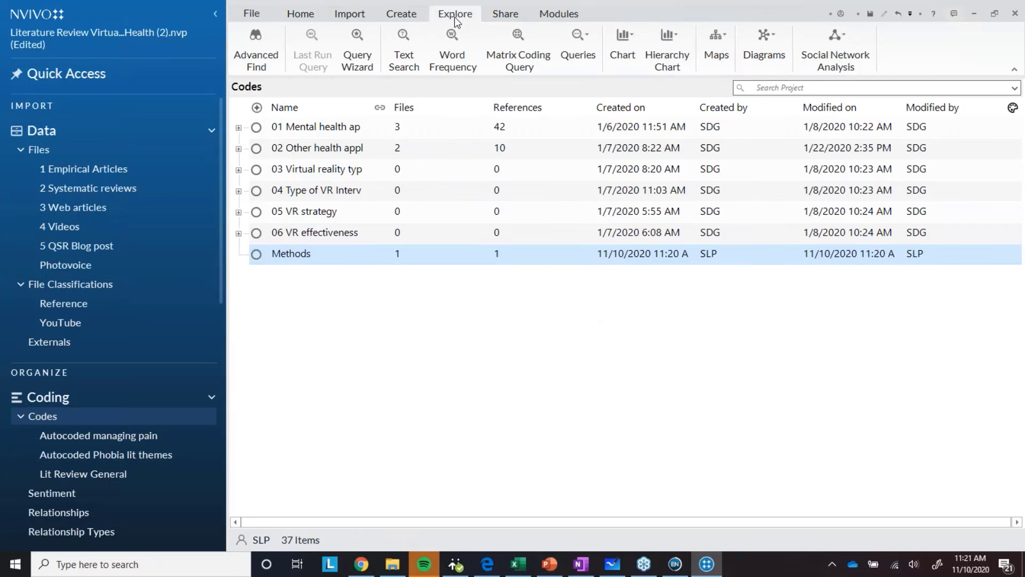
{"action": "left_click", "coordinate": [439, 320]}
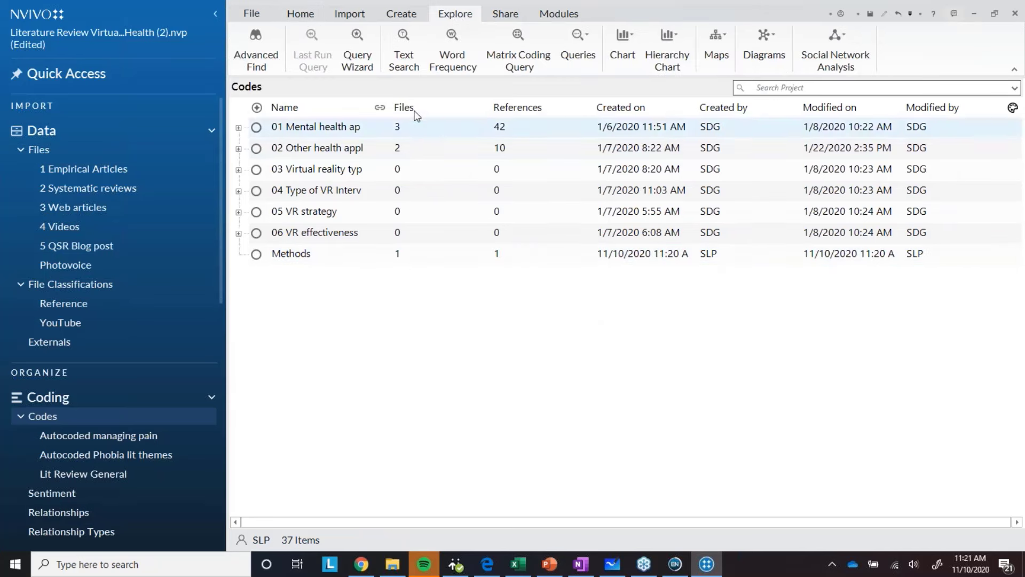
{"action": "left_click", "coordinate": [452, 58]}
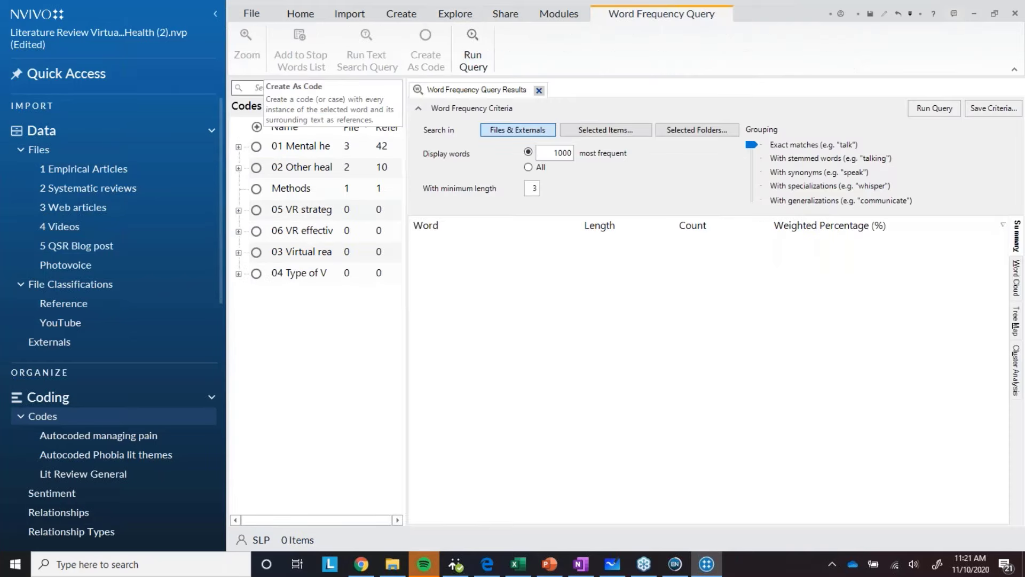
{"action": "left_click", "coordinate": [673, 129]}
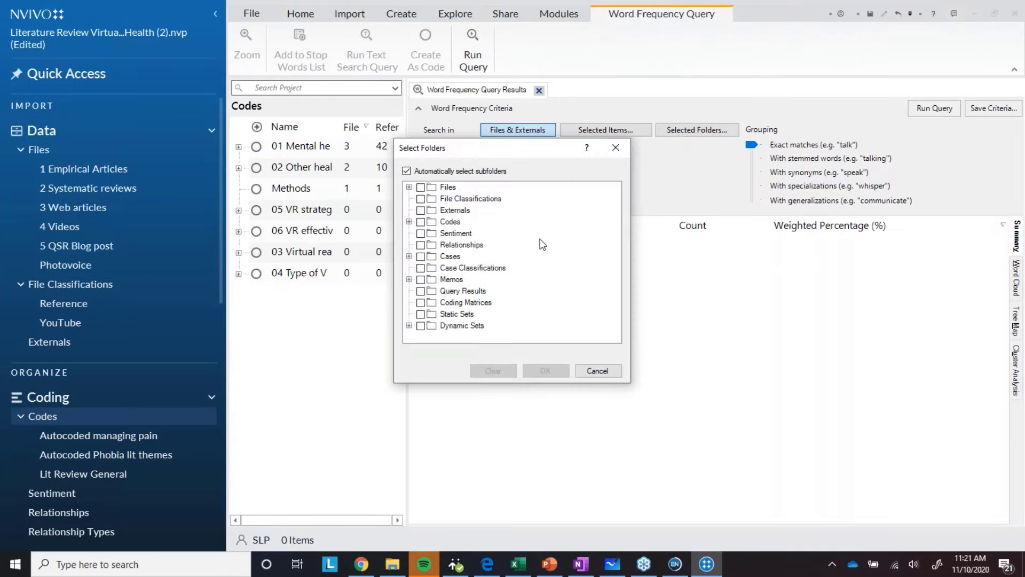
{"action": "left_click", "coordinate": [409, 187]}
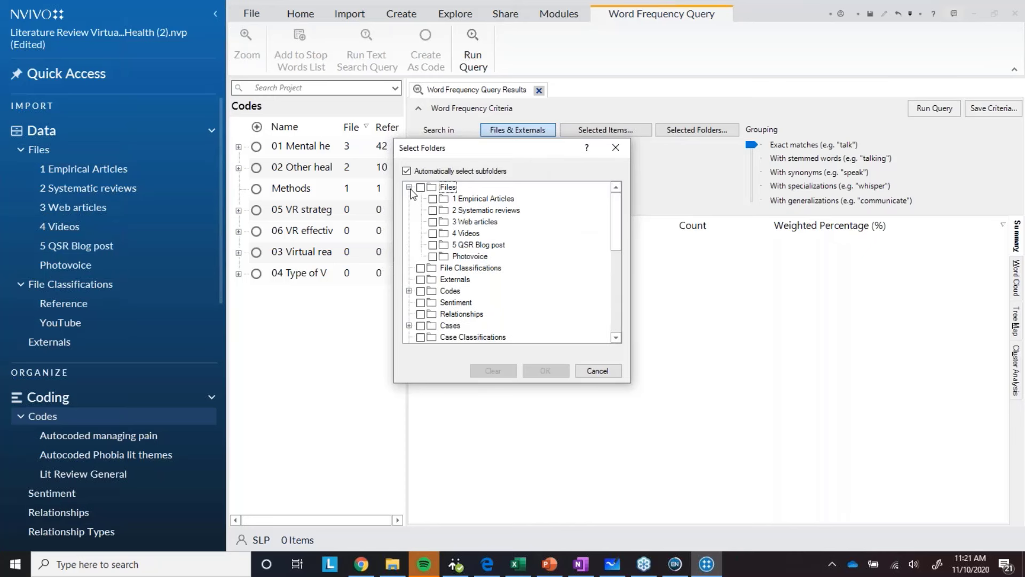
{"action": "left_click", "coordinate": [433, 210]}
{"action": "left_click", "coordinate": [539, 372]}
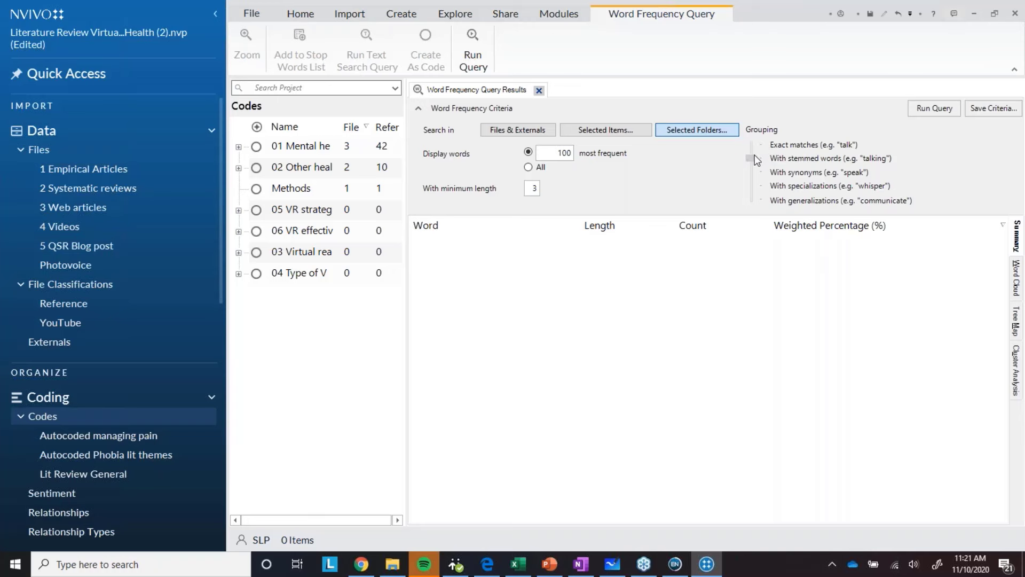
Run the query for the 100 most frequent words grouped with stemmed words, and widen the Word column to read the results.
{"action": "left_click_drag", "start_coordinate": [751, 145], "coordinate": [752, 158]}
{"action": "left_click", "coordinate": [923, 109]}
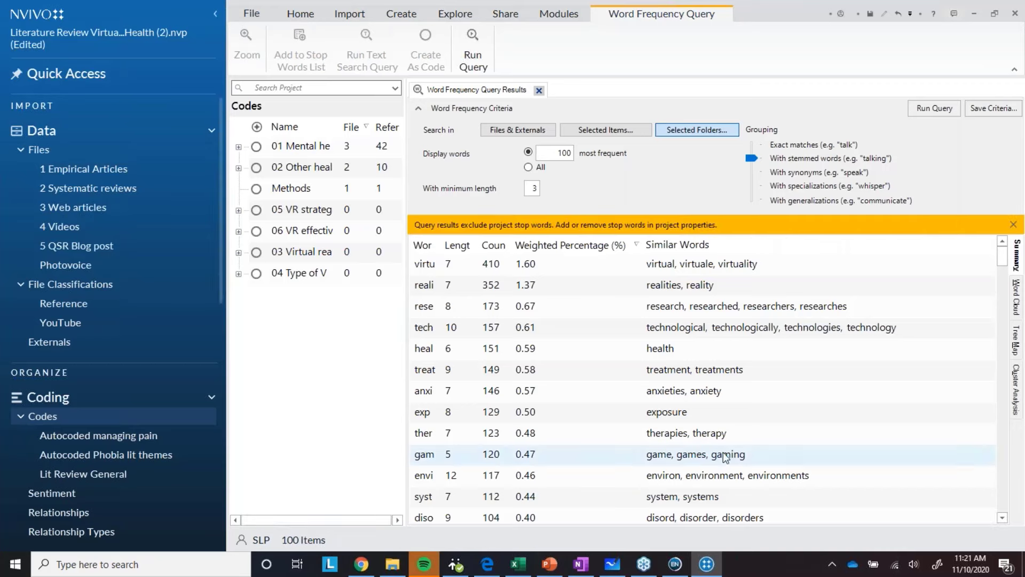
{"action": "left_click_drag", "start_coordinate": [443, 244], "coordinate": [550, 244]}
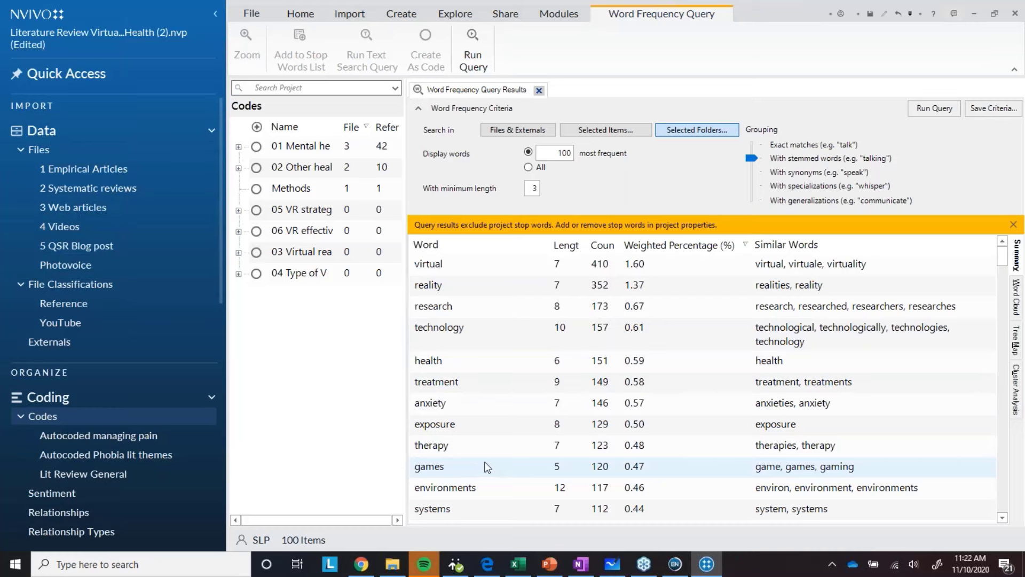
{"action": "scroll", "coordinate": [491, 466], "scroll_direction": "down", "scroll_amount": 2}
{"action": "scroll", "coordinate": [494, 464], "scroll_direction": "up", "scroll_amount": 1}
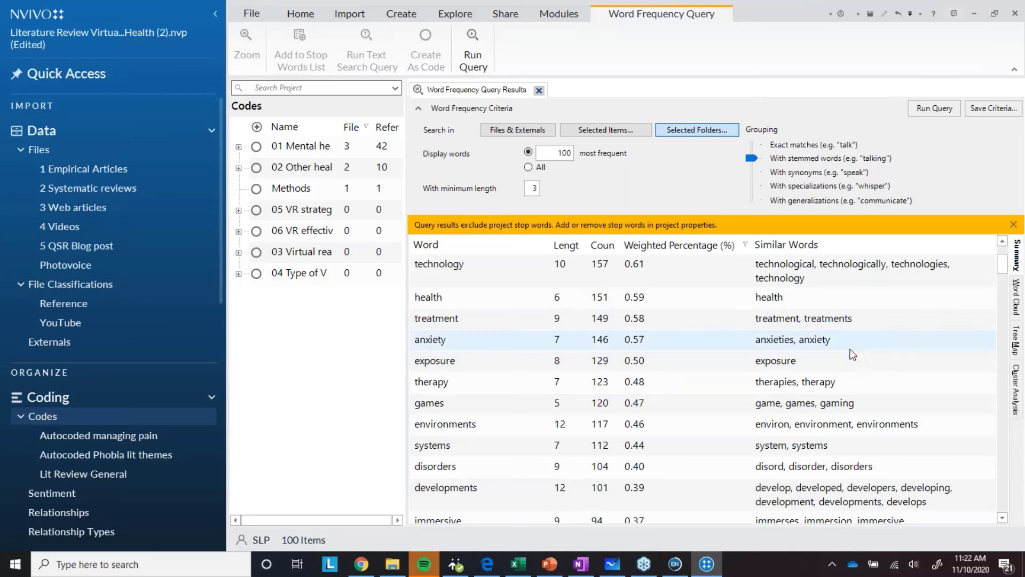
Show the frequency results as a word cloud and run a text search query for "treatment" from it.
{"action": "left_click", "coordinate": [1005, 313]}
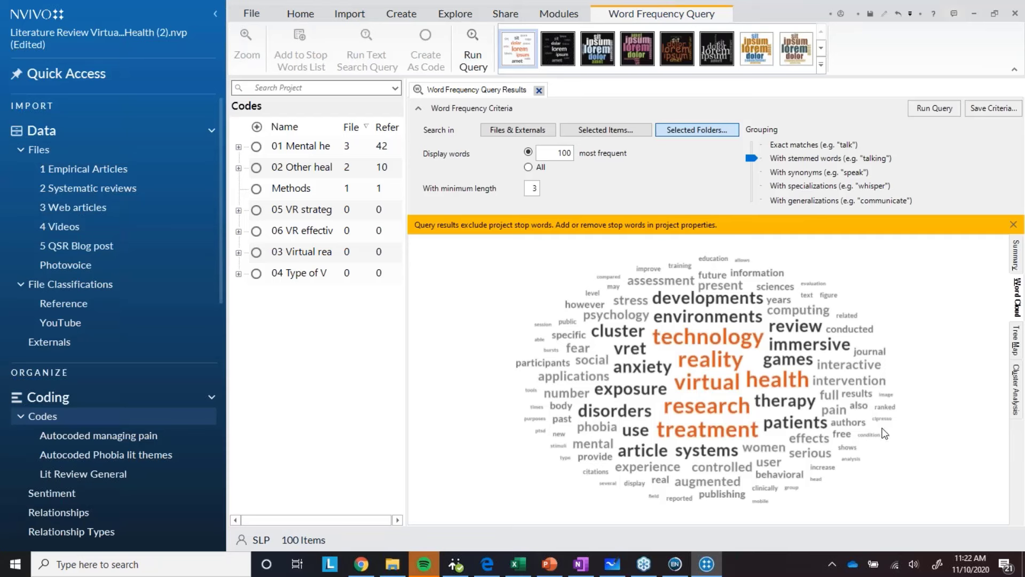
{"action": "right_click", "coordinate": [716, 430]}
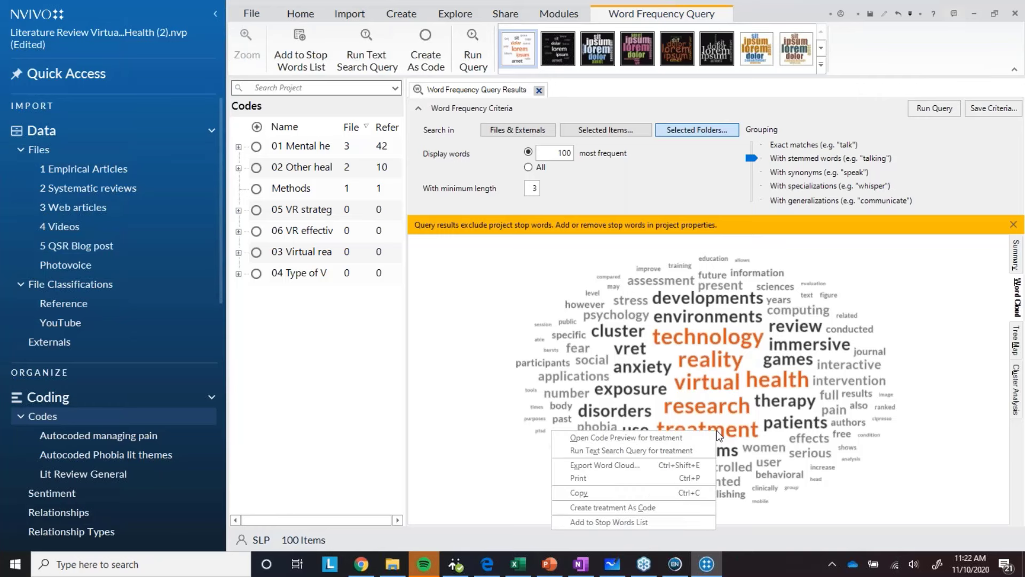
{"action": "left_click", "coordinate": [669, 452]}
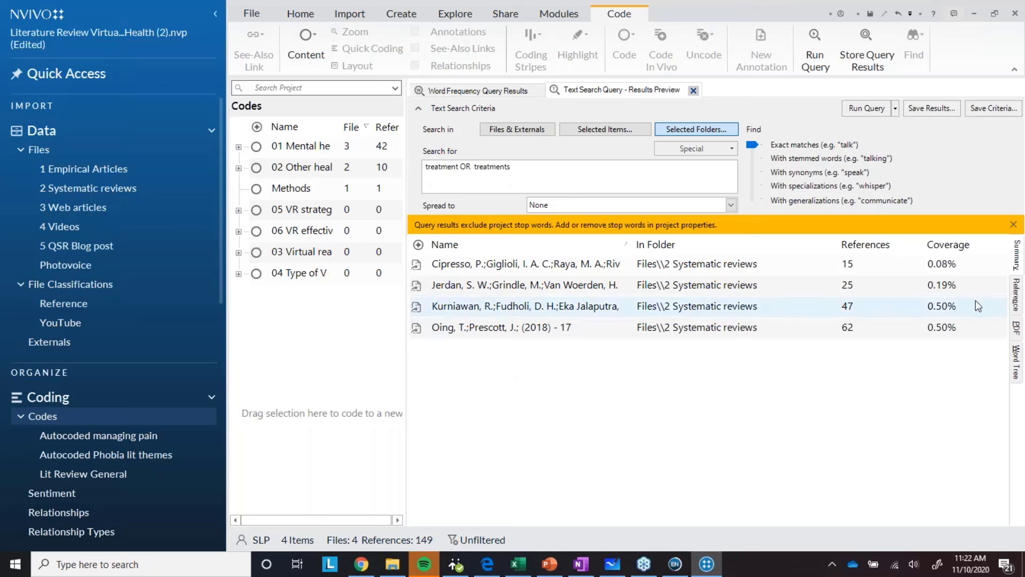
Read through the text search references that show treatment in its surrounding context.
{"action": "left_click", "coordinate": [1018, 304]}
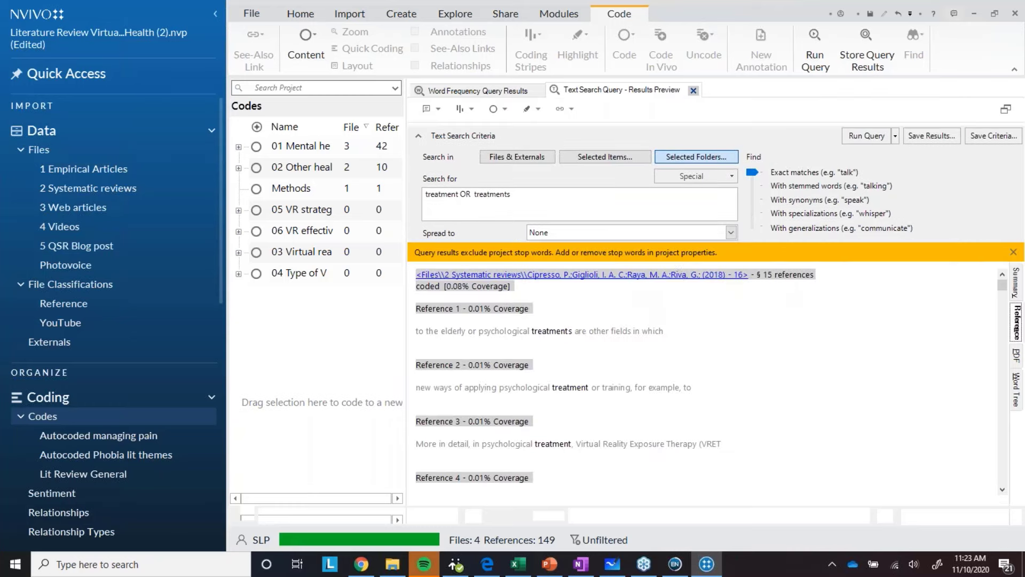
{"action": "scroll", "coordinate": [646, 386], "scroll_direction": "down", "scroll_amount": 4}
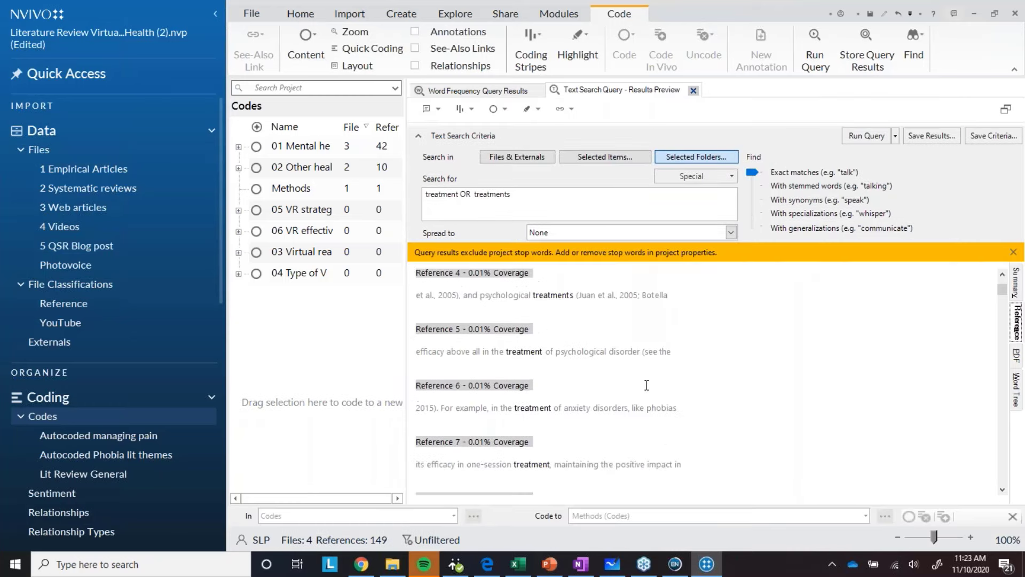
{"action": "scroll", "coordinate": [644, 382], "scroll_direction": "up", "scroll_amount": 4}
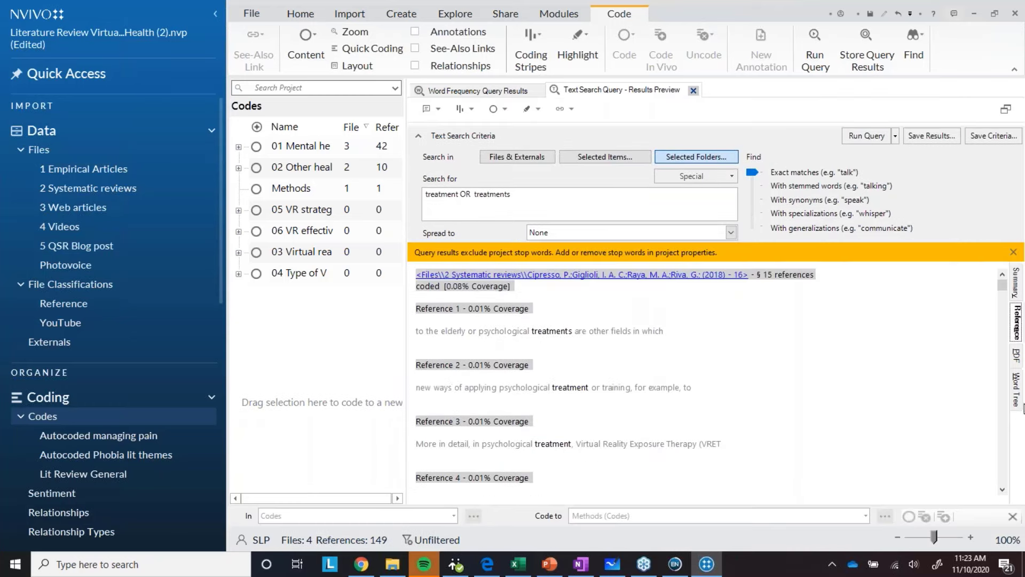
Display the text search results as a word tree and examine the phrases branching from treatment.
{"action": "left_click", "coordinate": [1016, 394]}
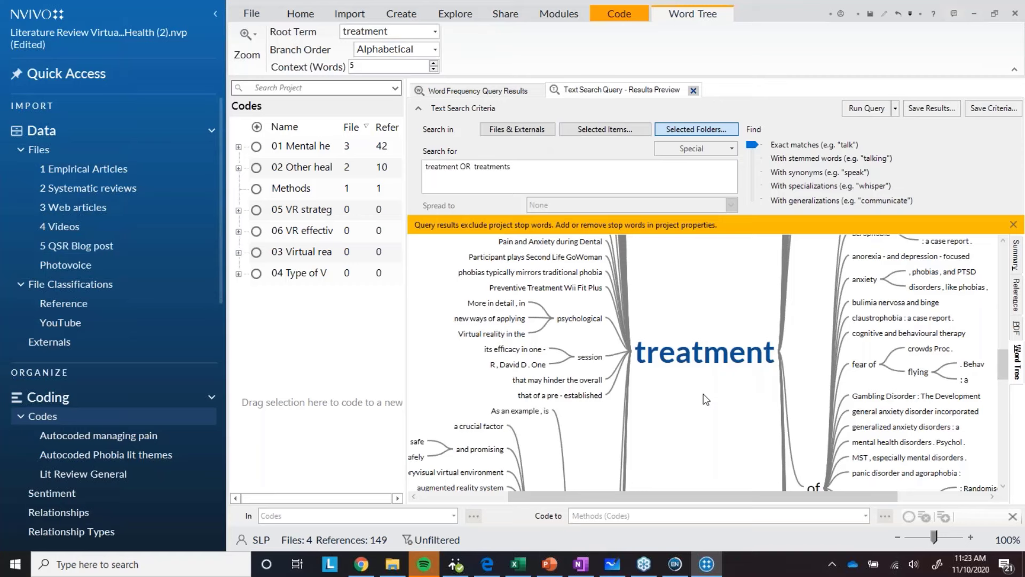
{"action": "scroll", "coordinate": [705, 397], "scroll_direction": "down", "scroll_amount": 3}
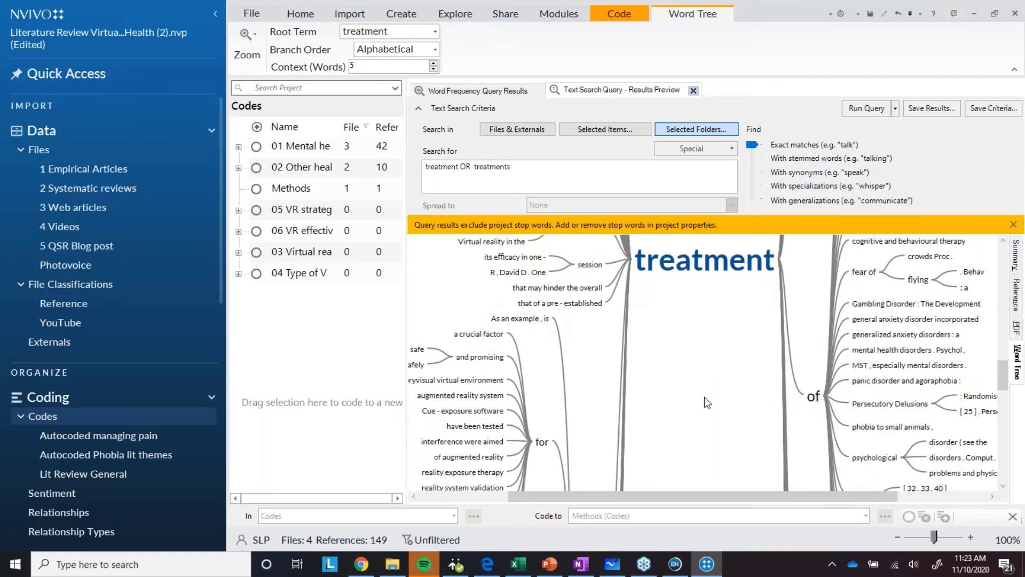
{"action": "scroll", "coordinate": [704, 396], "scroll_direction": "down", "scroll_amount": 7}
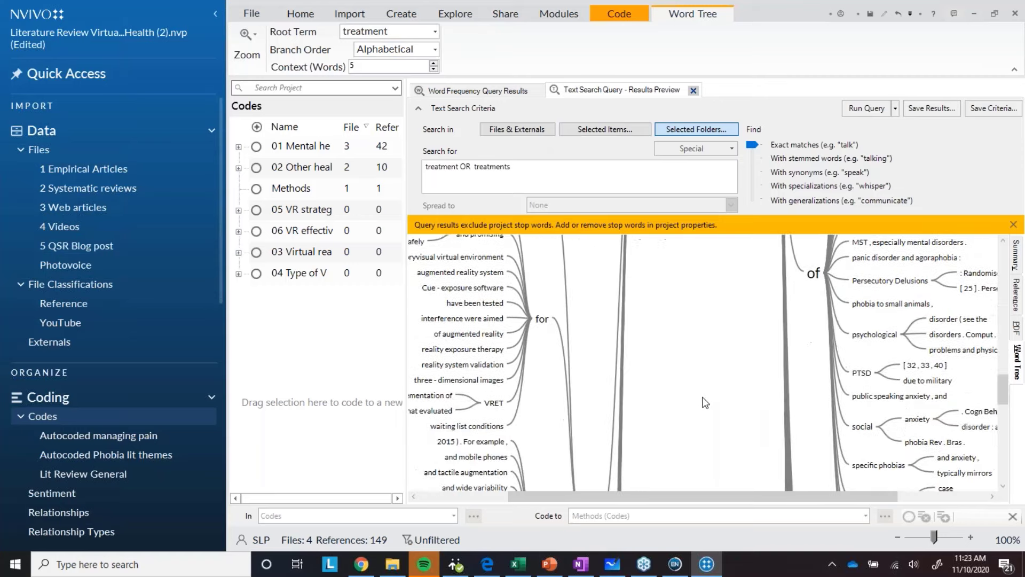
Look through the remaining branches at the lower end of the treatment word tree and return to the root term.
{"action": "scroll", "coordinate": [703, 401], "scroll_direction": "down", "scroll_amount": 5}
{"action": "scroll", "coordinate": [698, 403], "scroll_direction": "down", "scroll_amount": 2}
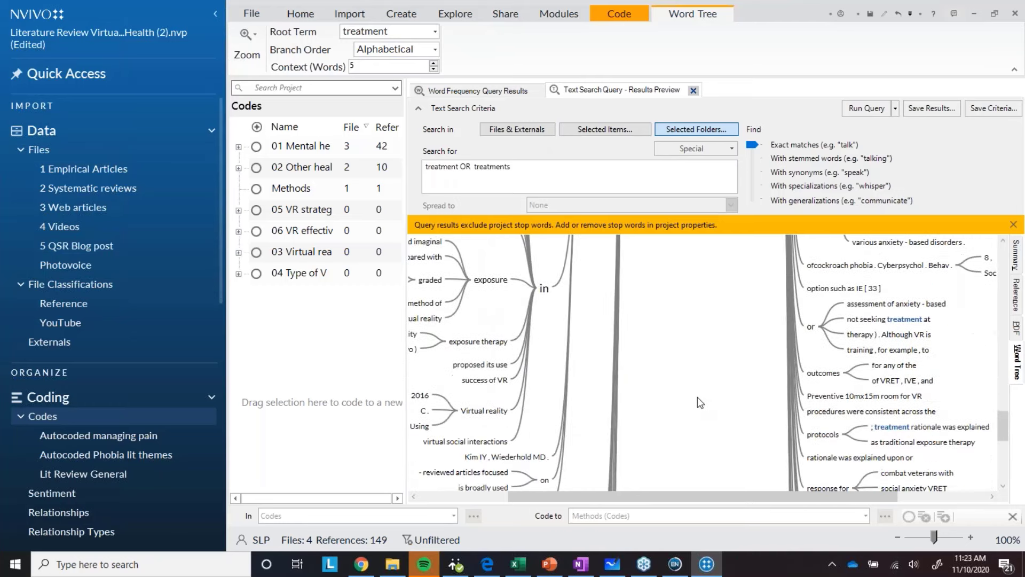
{"action": "scroll", "coordinate": [697, 401], "scroll_direction": "down", "scroll_amount": 5}
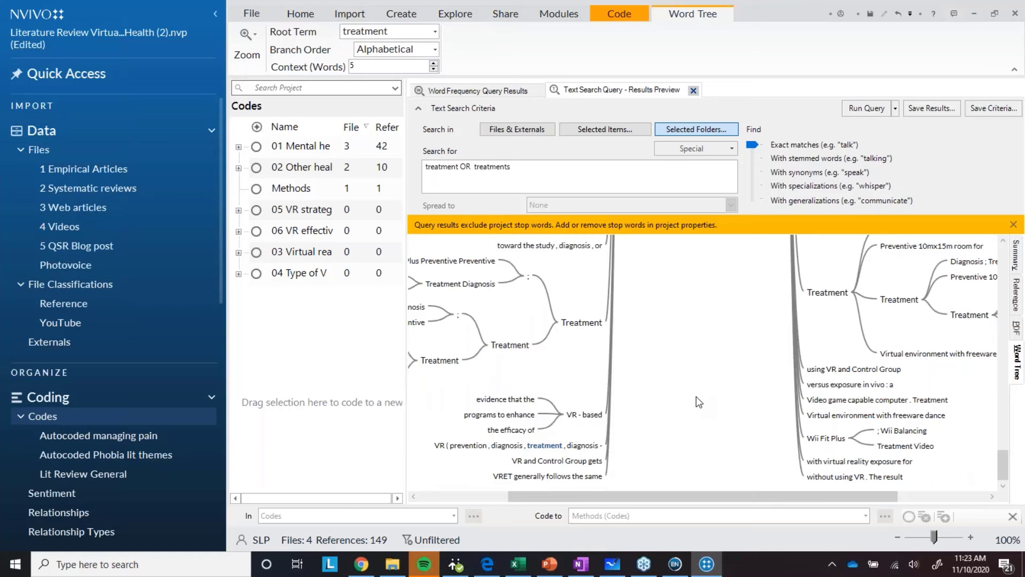
{"action": "scroll", "coordinate": [699, 402], "scroll_direction": "up", "scroll_amount": 1}
{"action": "scroll", "coordinate": [699, 402], "scroll_direction": "up", "scroll_amount": 6}
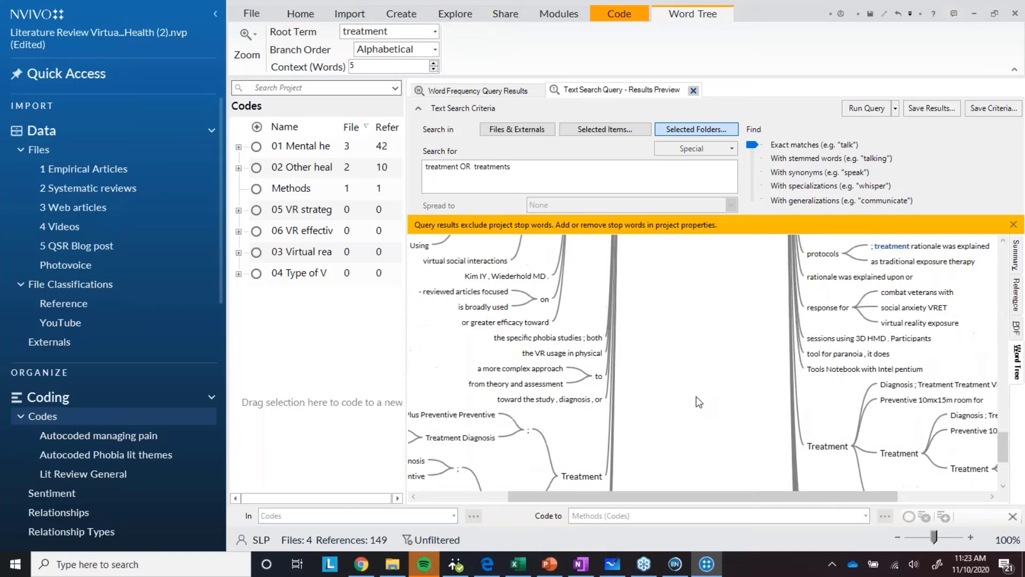
{"action": "scroll", "coordinate": [699, 402], "scroll_direction": "up", "scroll_amount": 6}
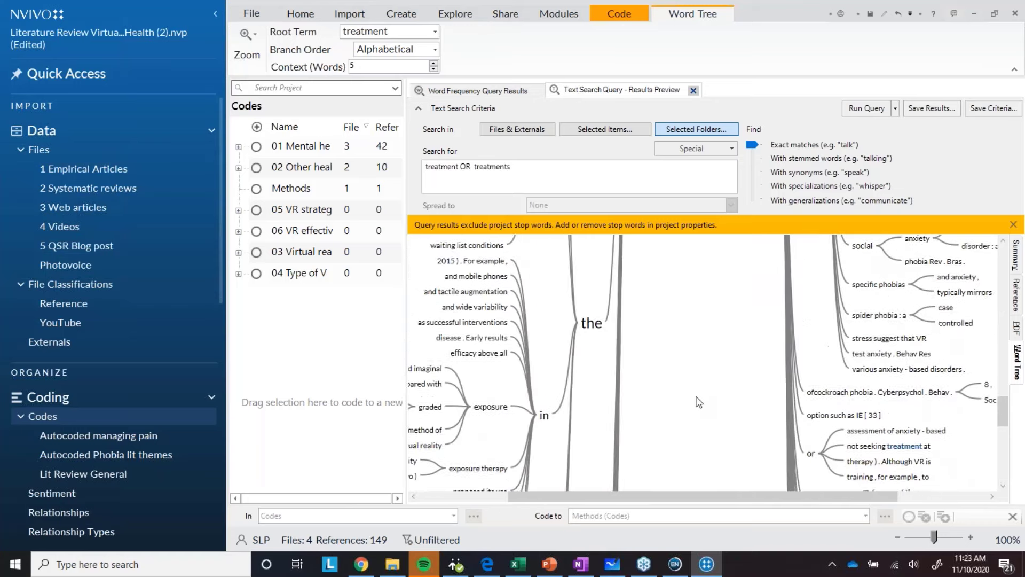
{"action": "scroll", "coordinate": [699, 402], "scroll_direction": "up", "scroll_amount": 1}
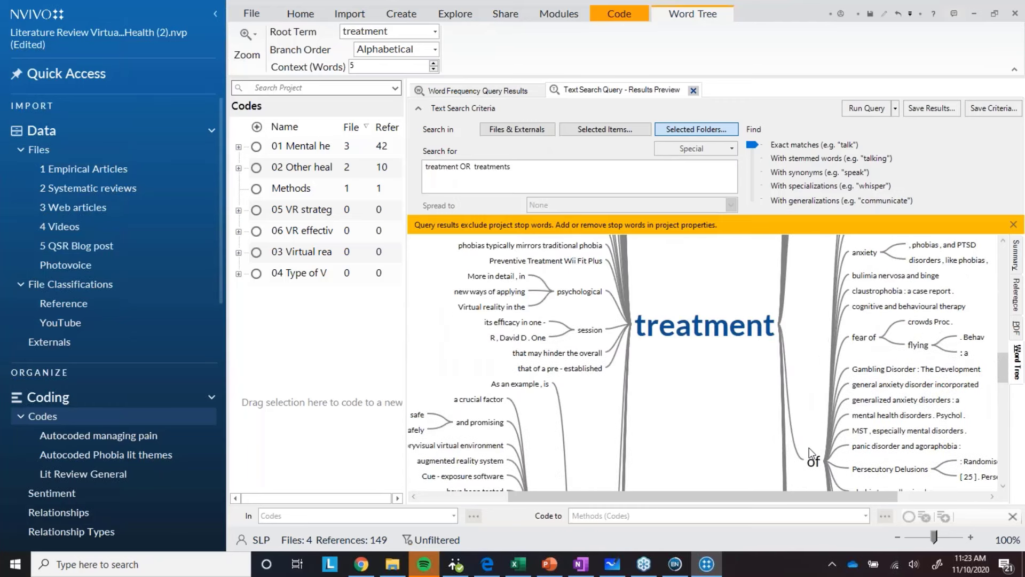
Run a text search query on the "of" branch that follows treatment in the word tree.
{"action": "left_click", "coordinate": [812, 461]}
{"action": "right_click", "coordinate": [809, 457]}
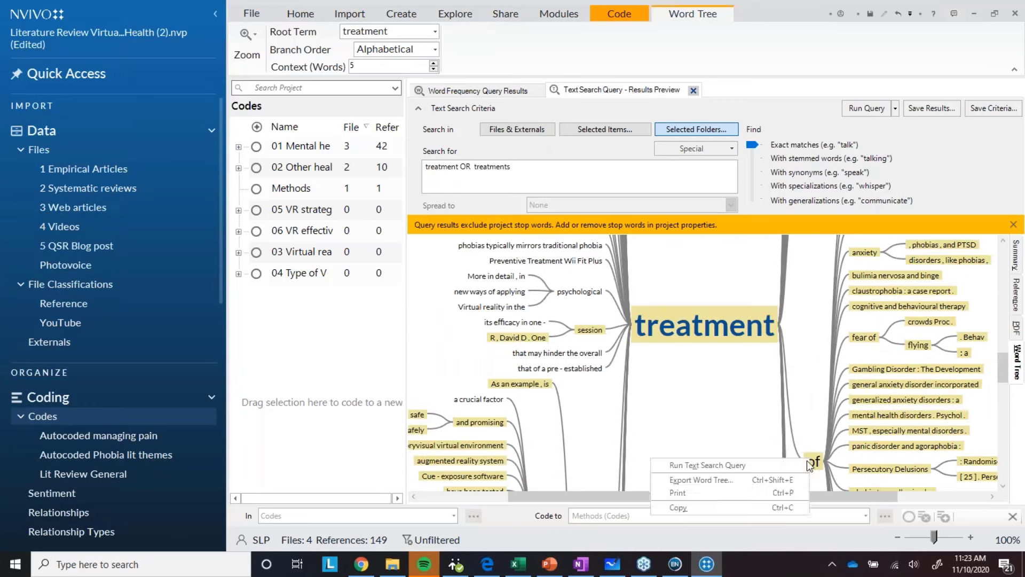
{"action": "left_click", "coordinate": [796, 464]}
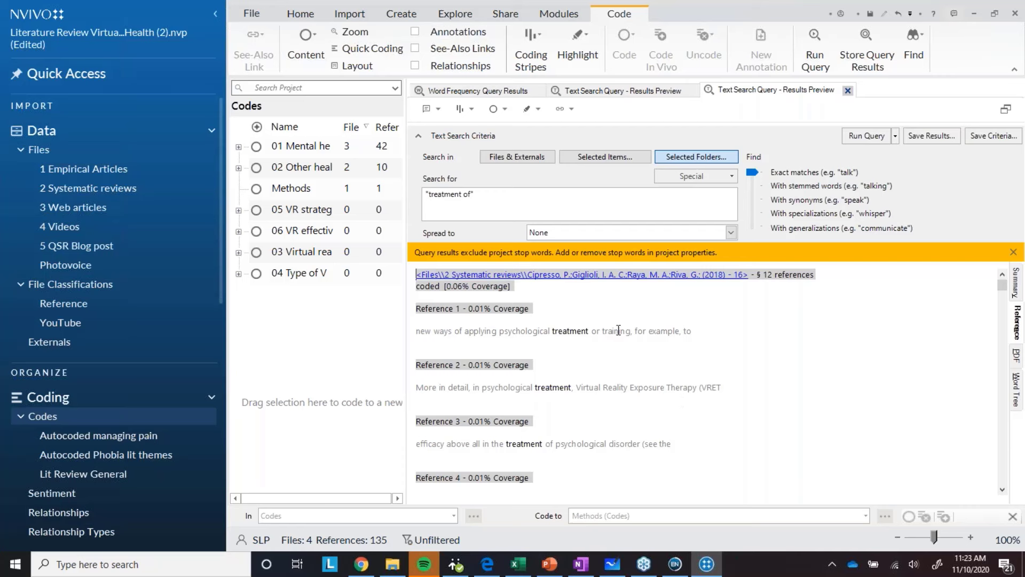
Spread the "treatment of" text search results to Broad Context and rerun the query.
{"action": "left_click", "coordinate": [731, 233]}
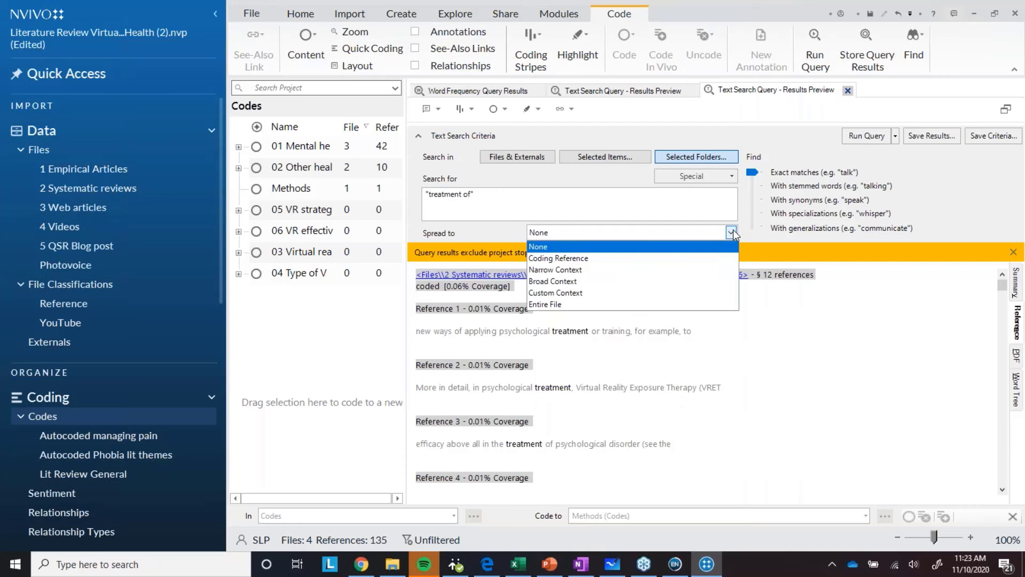
{"action": "left_click", "coordinate": [621, 280]}
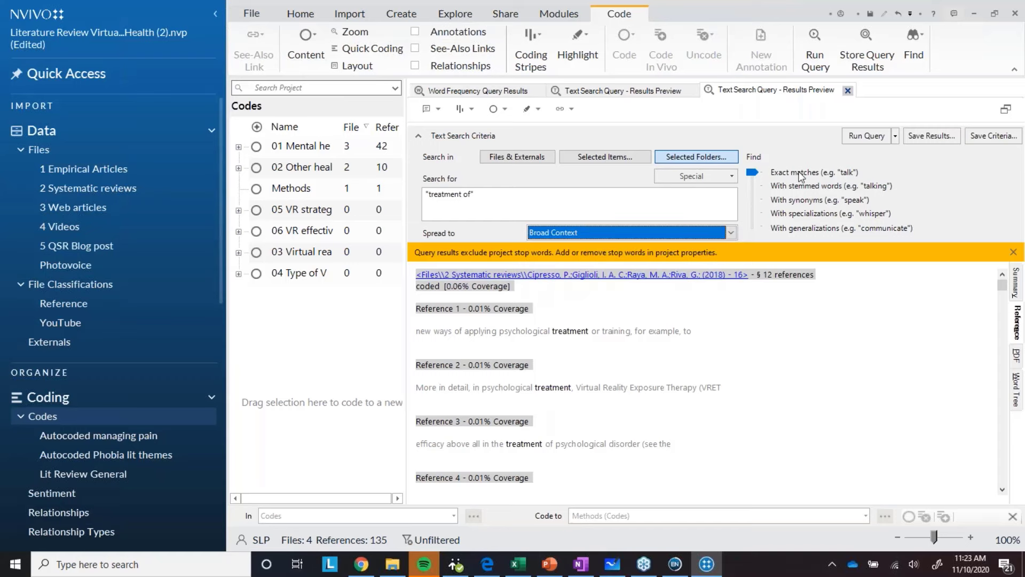
{"action": "left_click", "coordinate": [867, 137]}
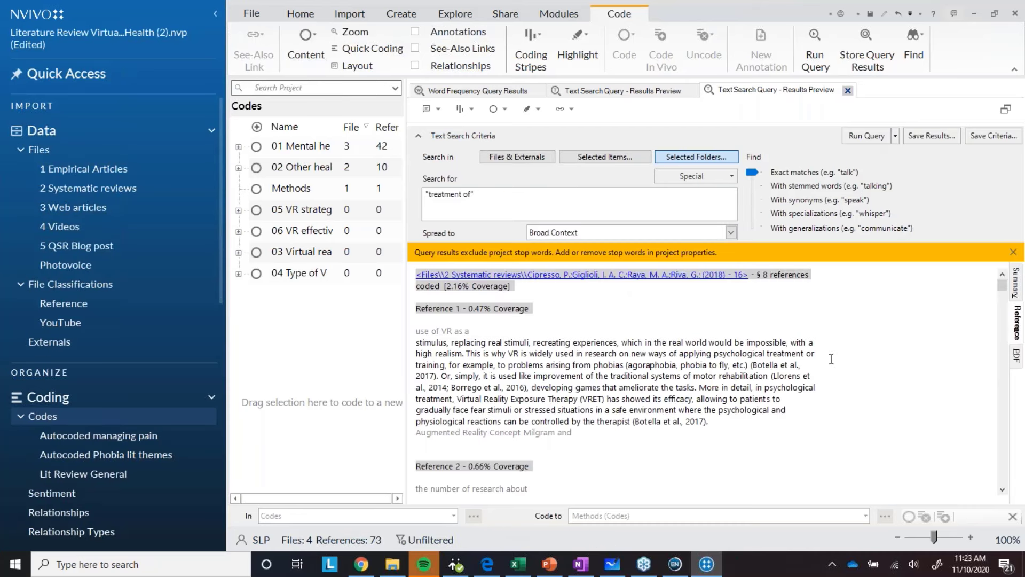
Read through the "treatment of" references with their broader surrounding text, and return to the first reference.
{"action": "scroll", "coordinate": [628, 438], "scroll_direction": "down", "scroll_amount": 1}
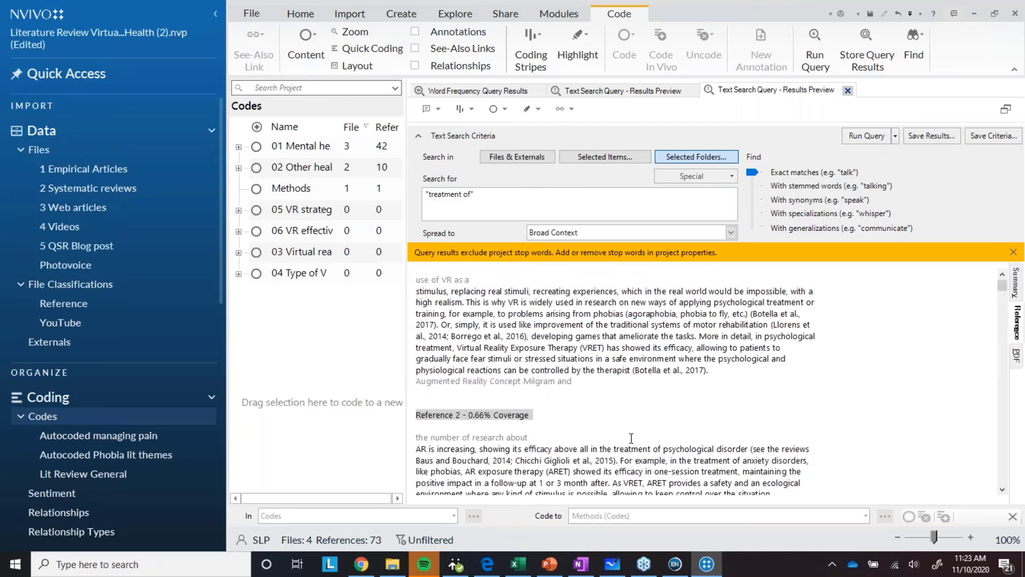
{"action": "scroll", "coordinate": [631, 438], "scroll_direction": "down", "scroll_amount": 10}
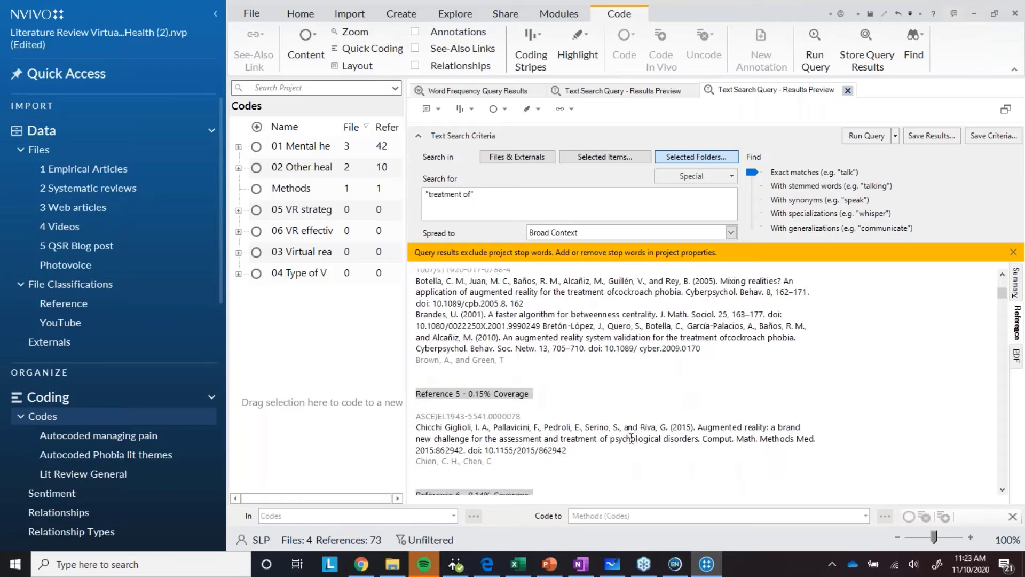
{"action": "scroll", "coordinate": [631, 438], "scroll_direction": "down", "scroll_amount": 7}
{"action": "scroll", "coordinate": [628, 438], "scroll_direction": "up", "scroll_amount": 7}
{"action": "scroll", "coordinate": [622, 434], "scroll_direction": "up", "scroll_amount": 11}
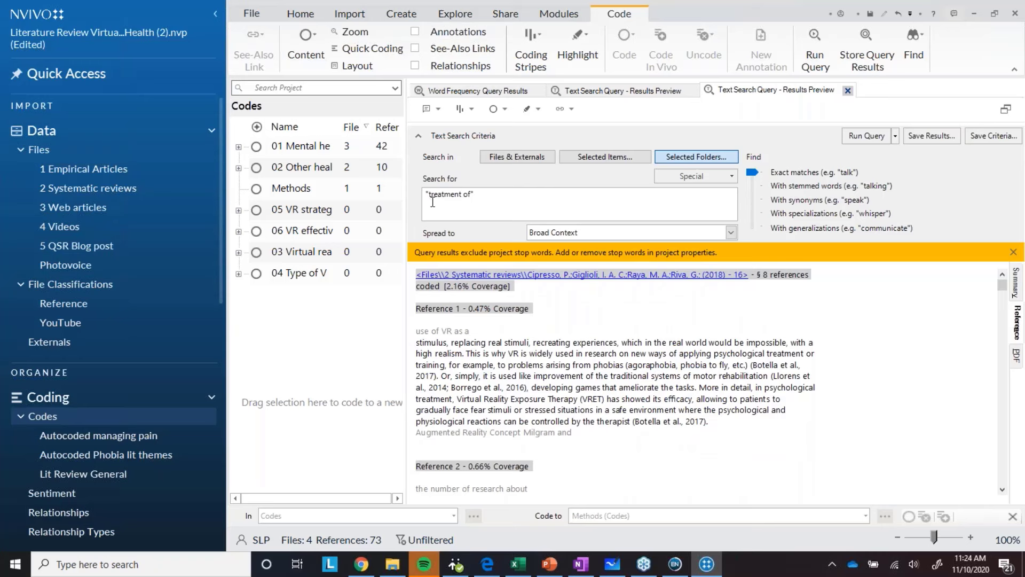
Save the text search results as a new code named Treatments, stored in the Codes location.
{"action": "left_click", "coordinate": [915, 136]}
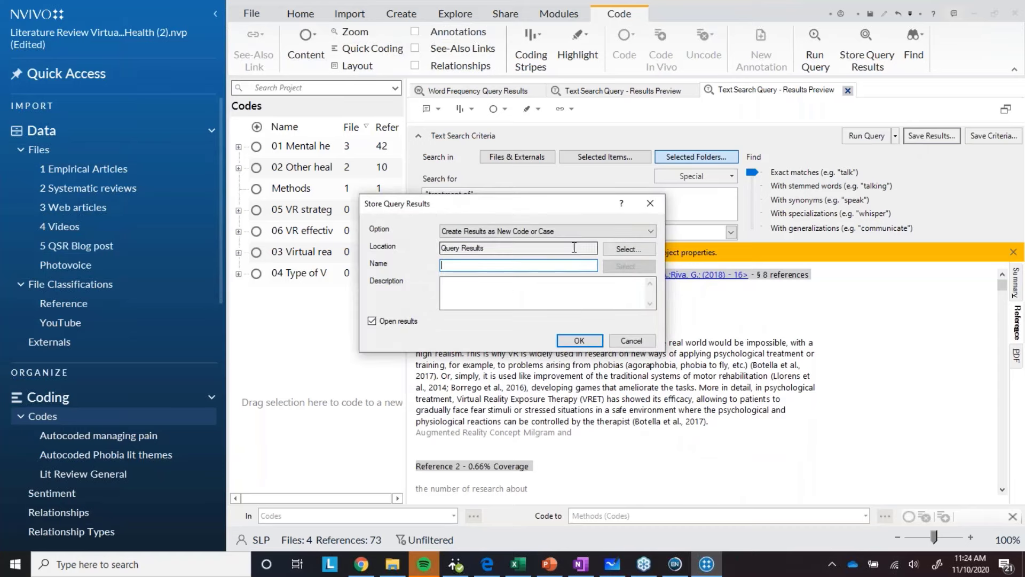
{"action": "left_click", "coordinate": [617, 246]}
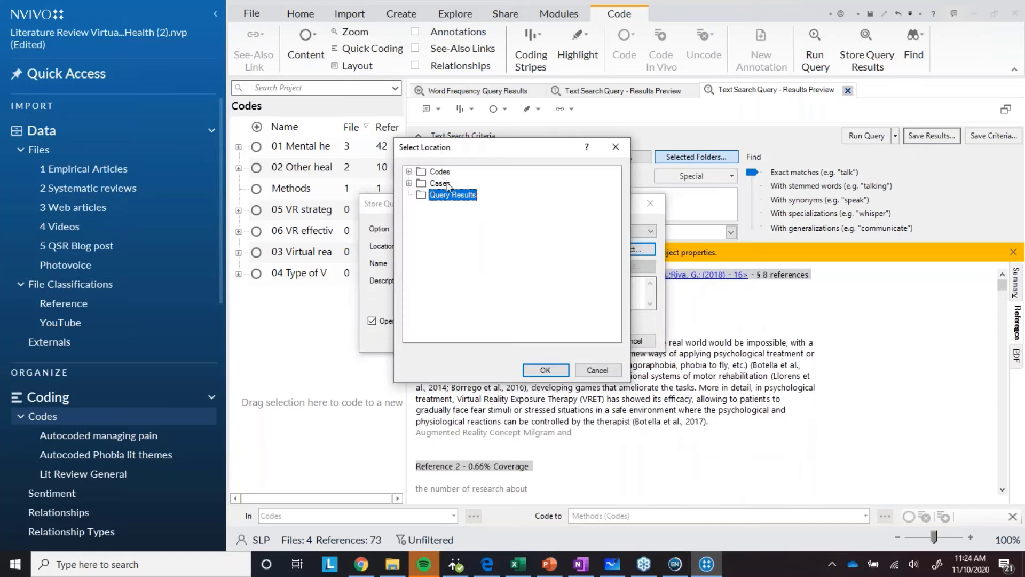
{"action": "left_click", "coordinate": [440, 172]}
{"action": "left_click", "coordinate": [537, 370]}
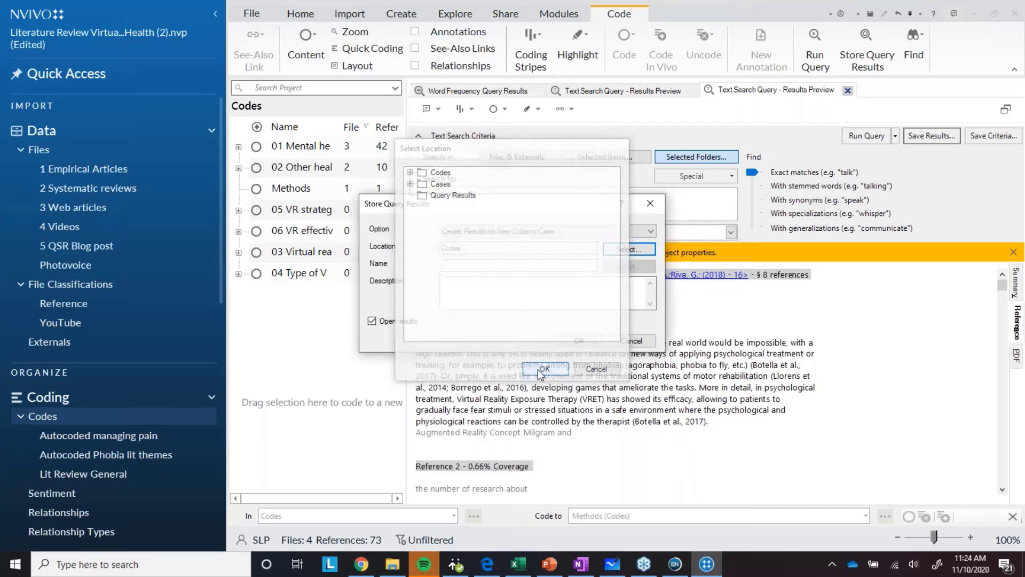
{"action": "type", "text": "Tr"}
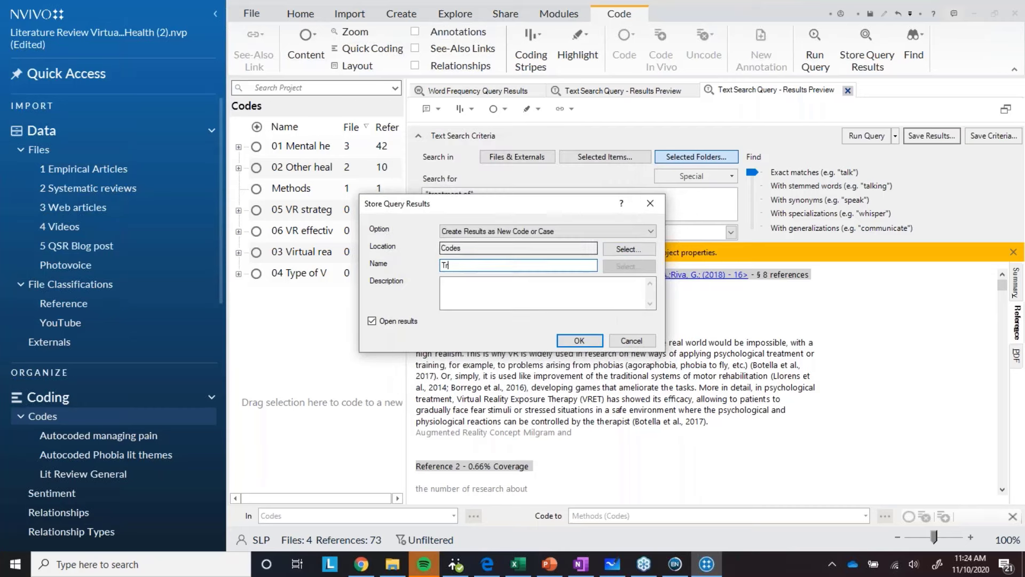
{"action": "type", "text": "eatments"}
{"action": "left_click", "coordinate": [581, 342]}
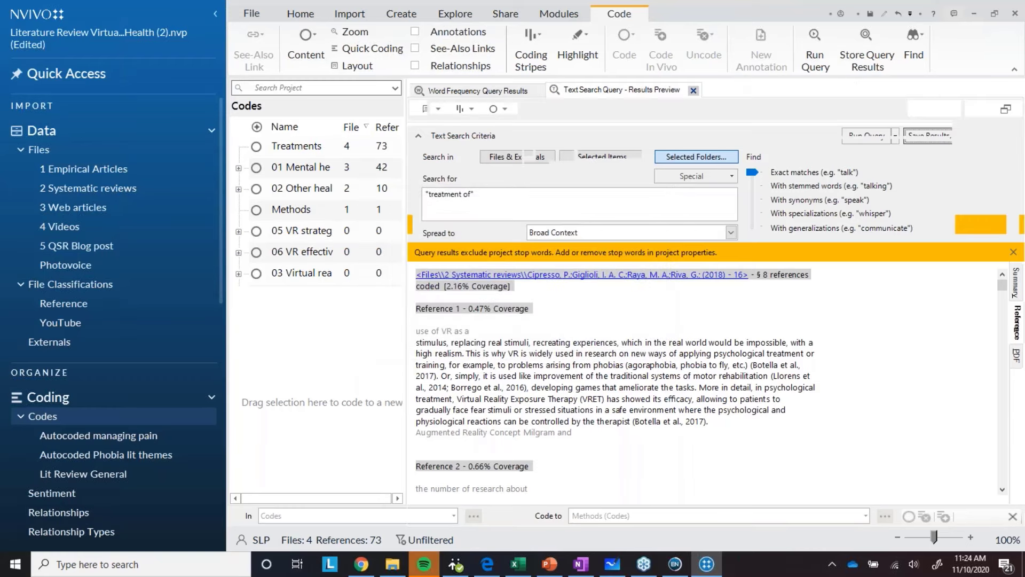
Open the Treatments code to review its references and available coding commands, and close it and the word frequency results.
{"action": "double_click", "coordinate": [304, 146]}
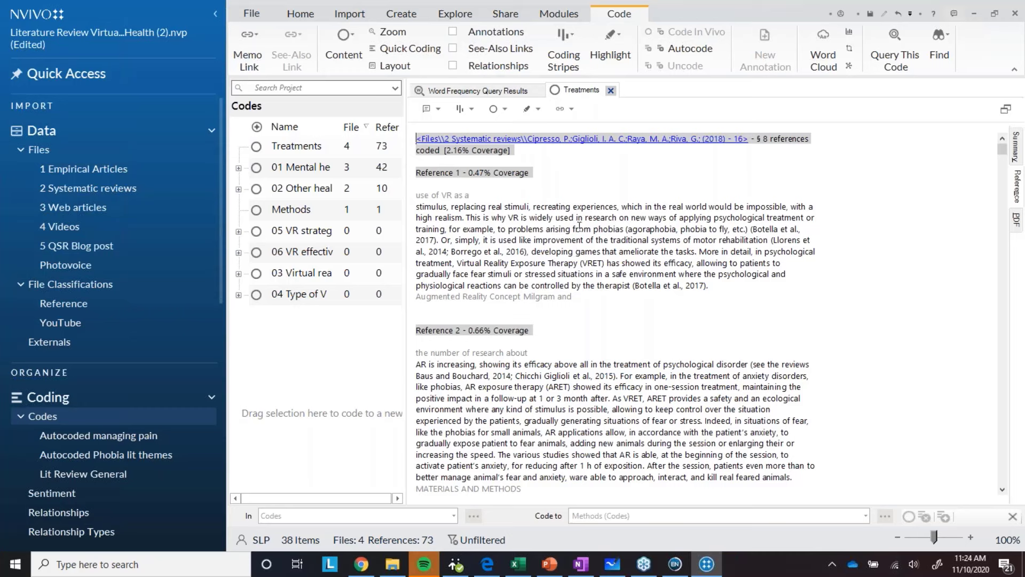
{"action": "right_click", "coordinate": [675, 211]}
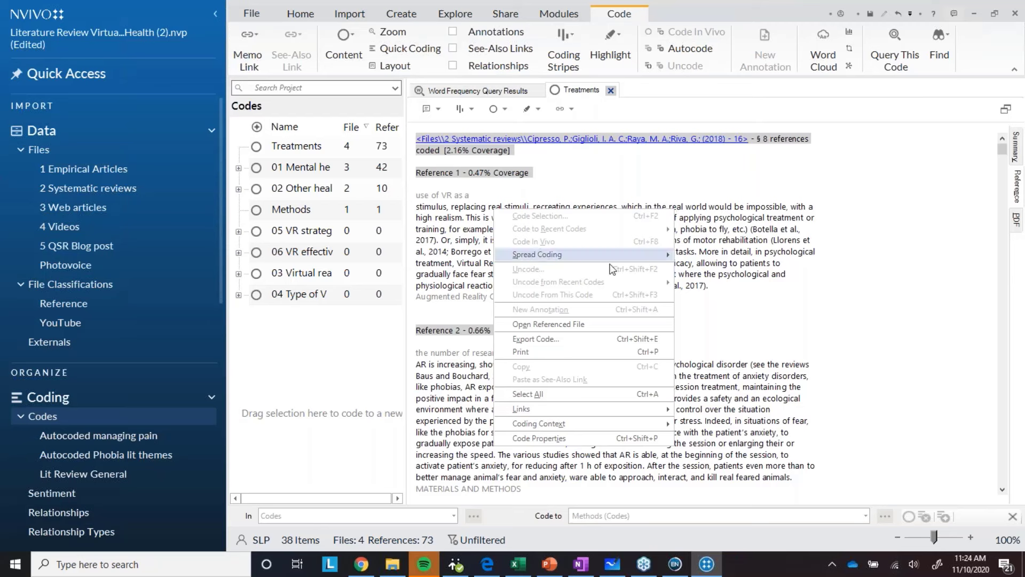
{"action": "left_click", "coordinate": [706, 301]}
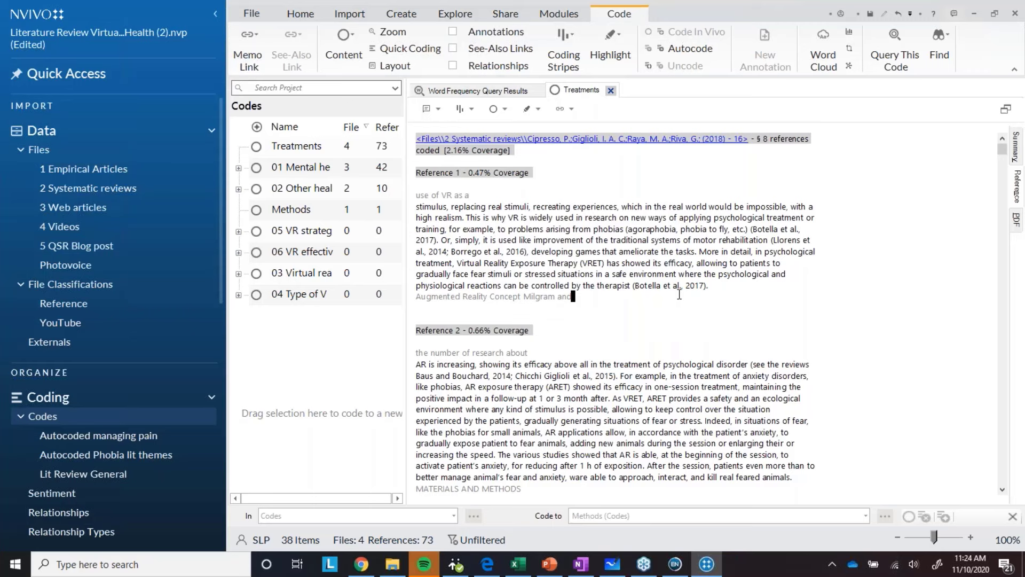
{"action": "left_click", "coordinate": [610, 91]}
{"action": "left_click", "coordinate": [541, 92]}
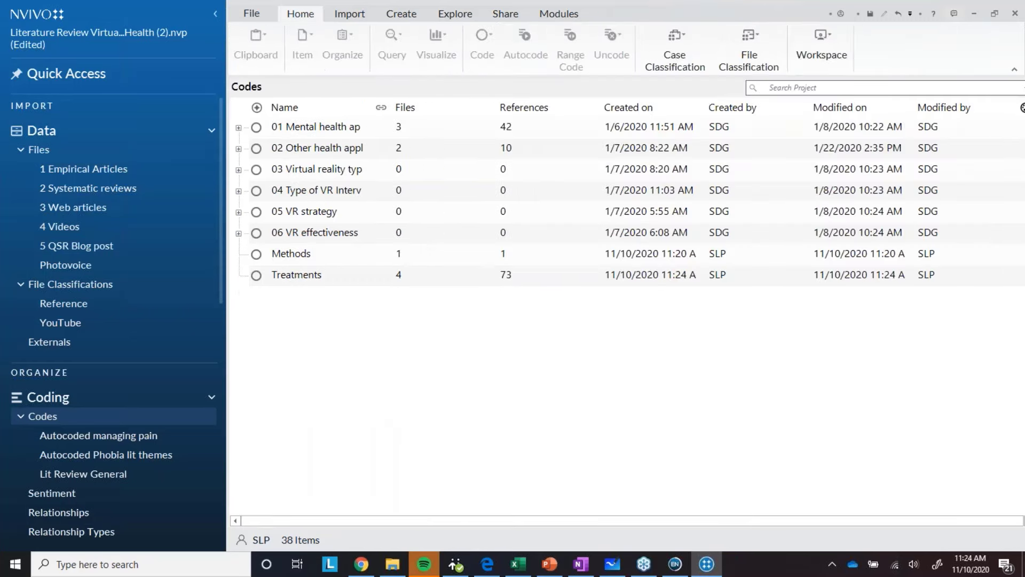
Select all the files in the 1 Empirical Articles folder and start autocoding them.
{"action": "left_click", "coordinate": [74, 170]}
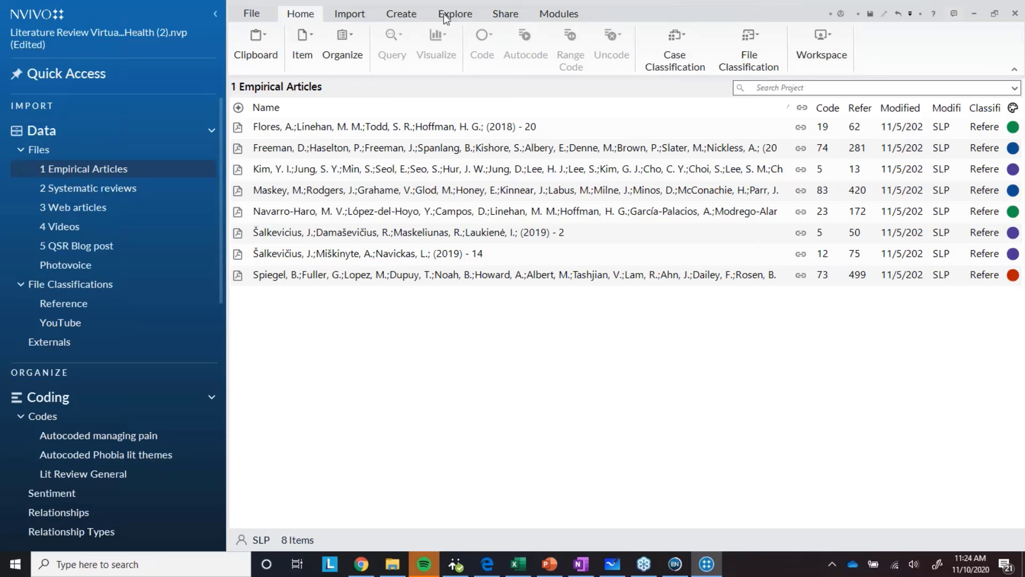
{"action": "left_click", "coordinate": [324, 131]}
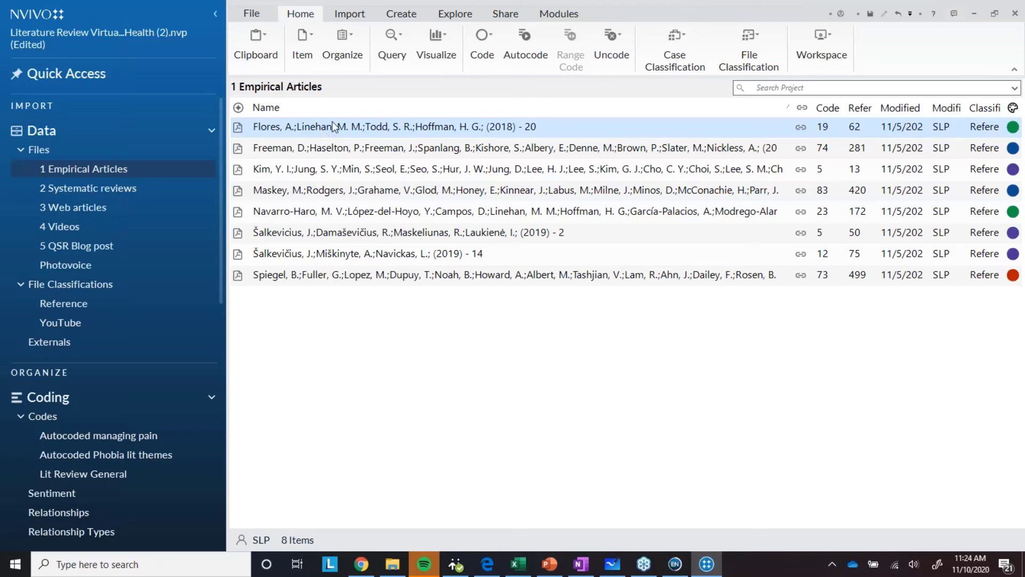
{"action": "key", "text": "ctrl+a"}
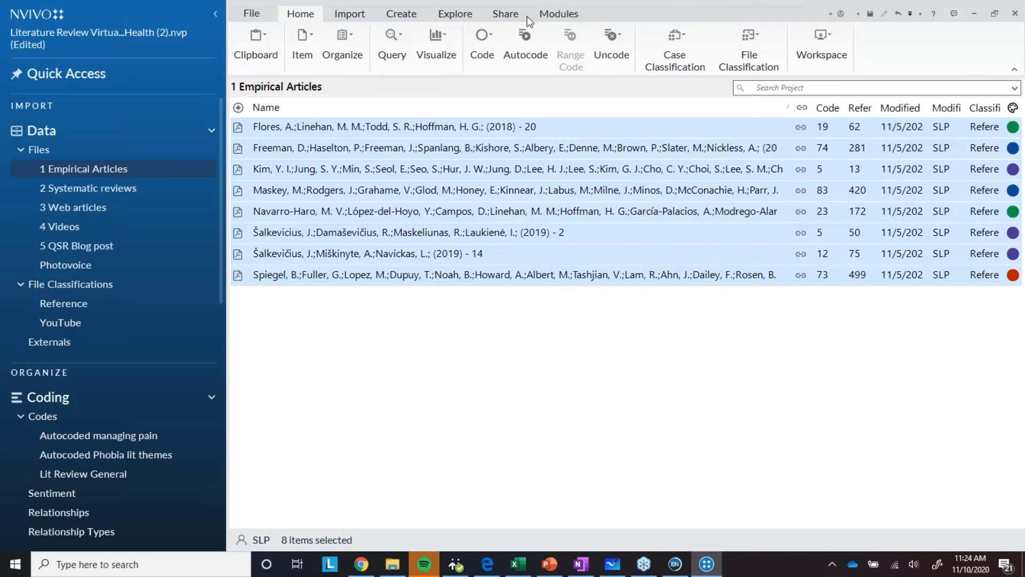
{"action": "left_click", "coordinate": [535, 49]}
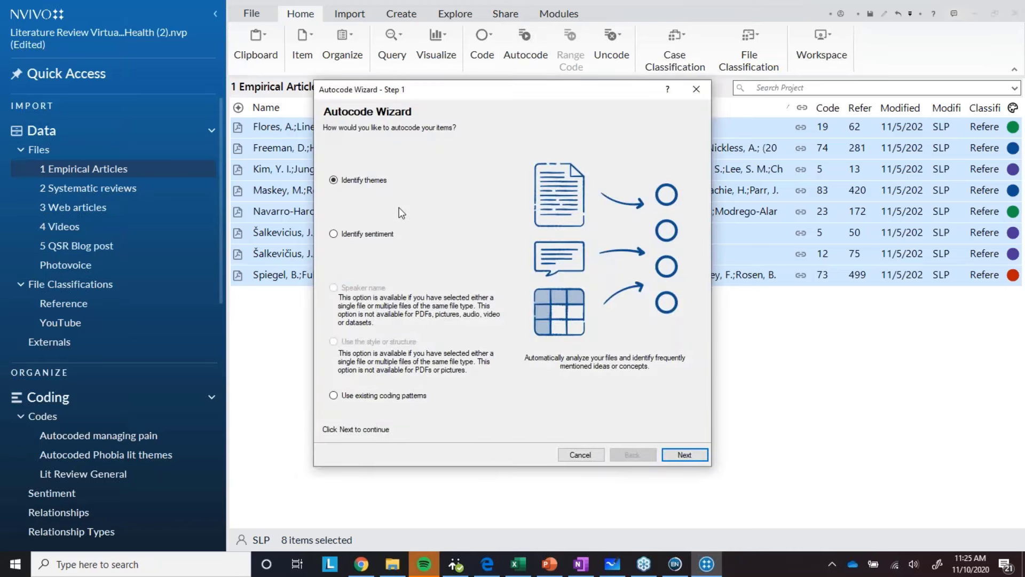
Compare the sentiment and existing coding pattern methods, and choose Identify themes as the autocoding method.
{"action": "left_click", "coordinate": [334, 234]}
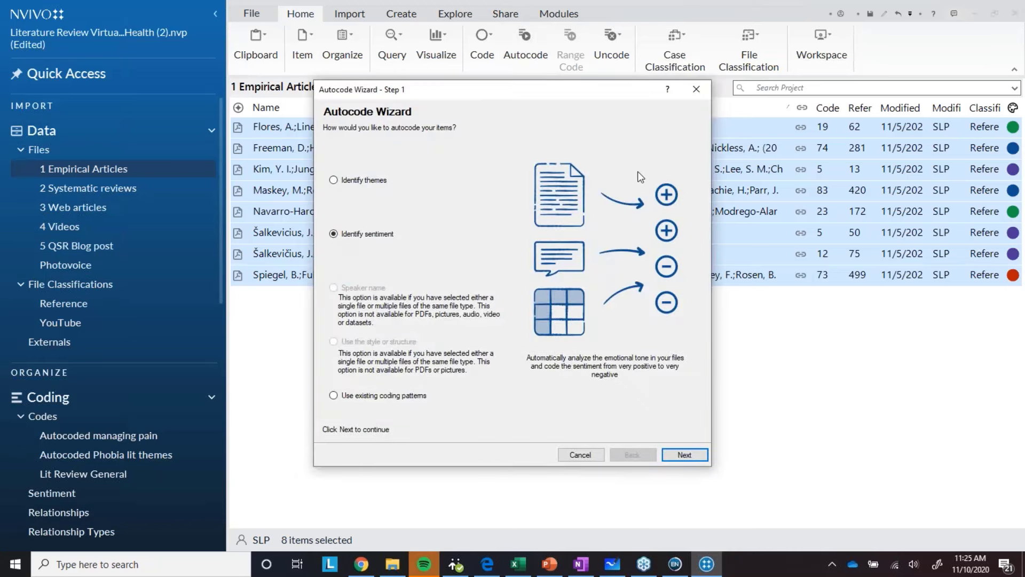
{"action": "left_click", "coordinate": [333, 396]}
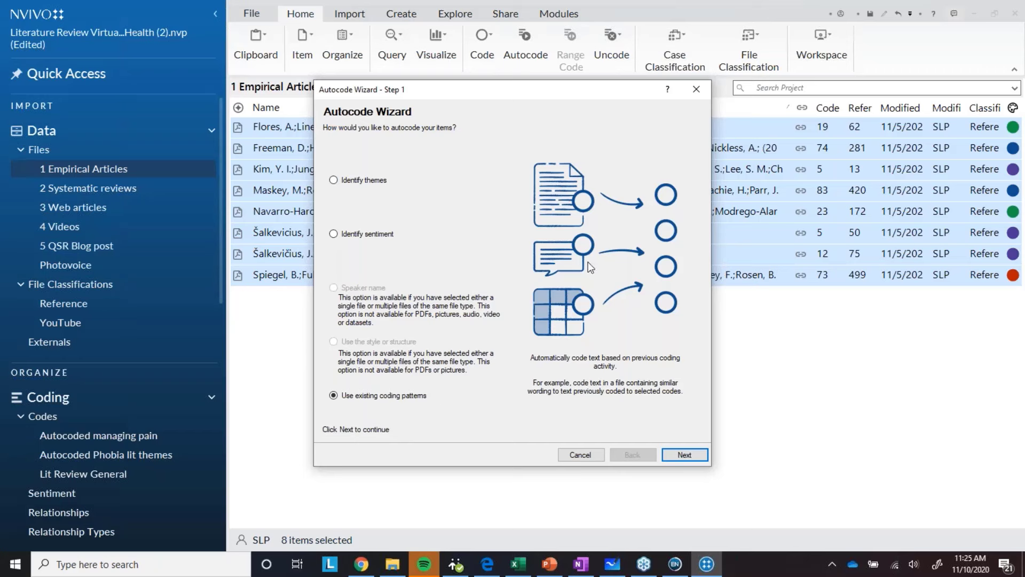
{"action": "left_click", "coordinate": [333, 181]}
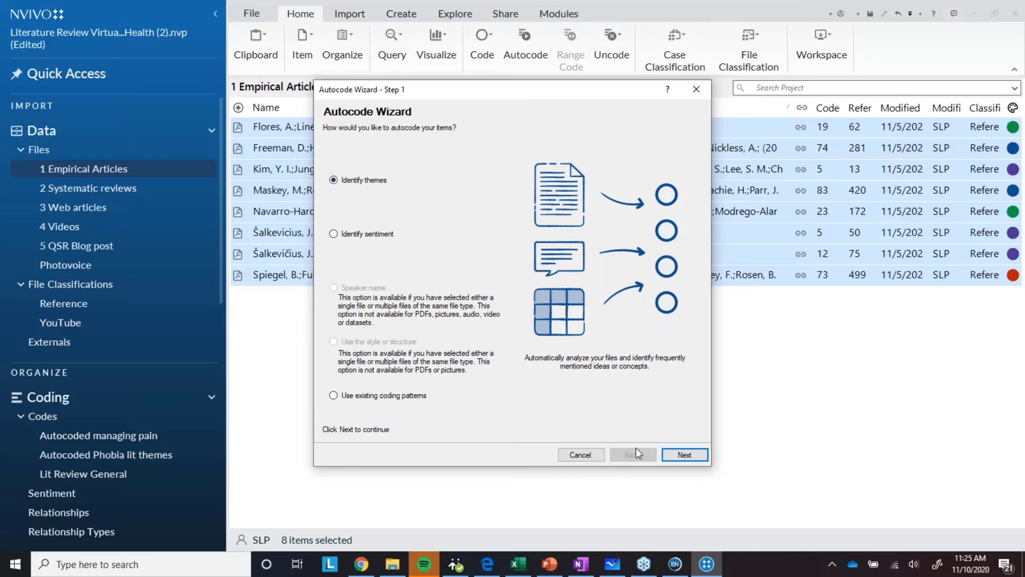
{"action": "left_click", "coordinate": [686, 455]}
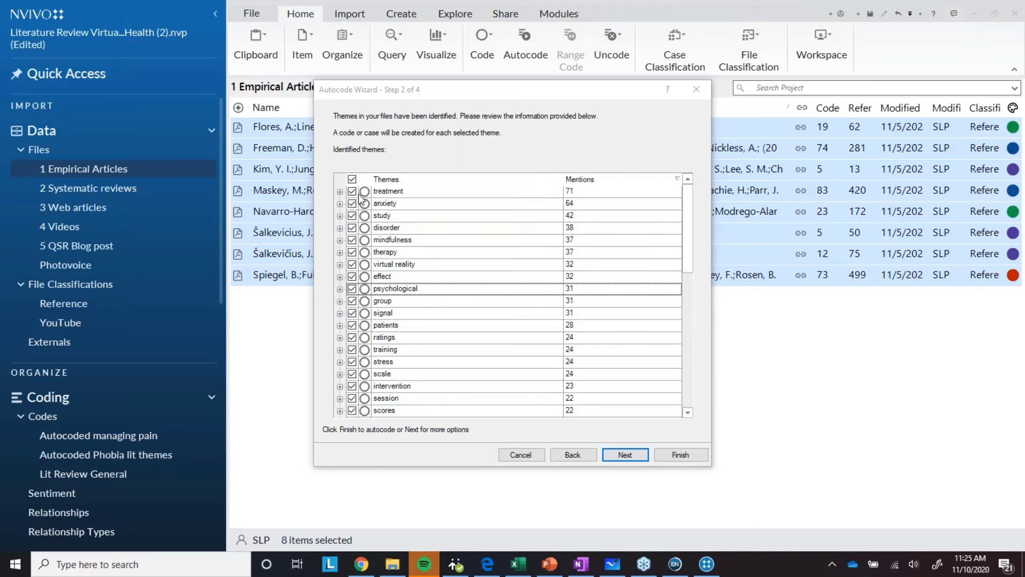
Review the subthemes of treatment, exclude the scale theme, and keep Code sentences as the coding level.
{"action": "left_click", "coordinate": [339, 192]}
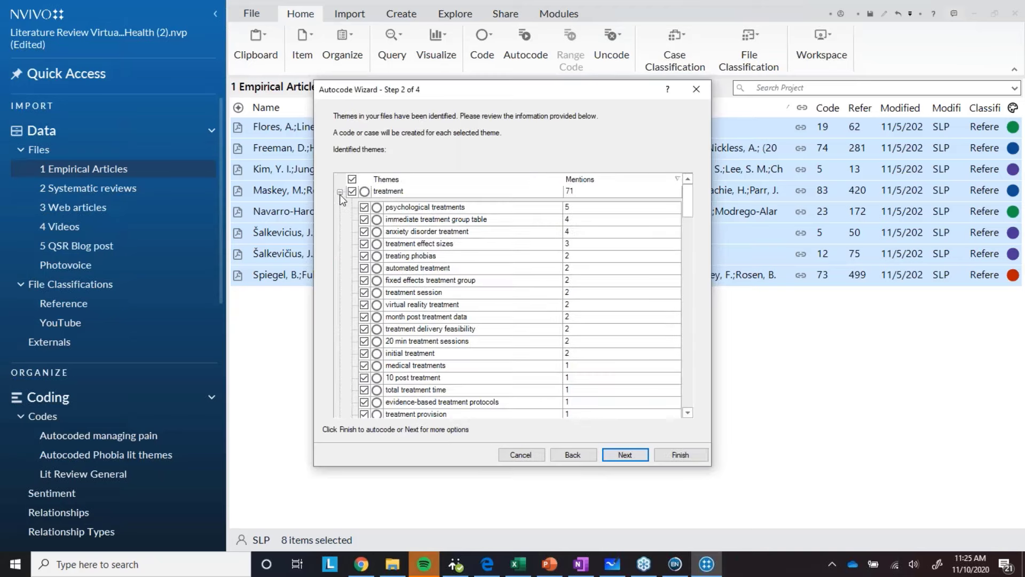
{"action": "left_click", "coordinate": [340, 192]}
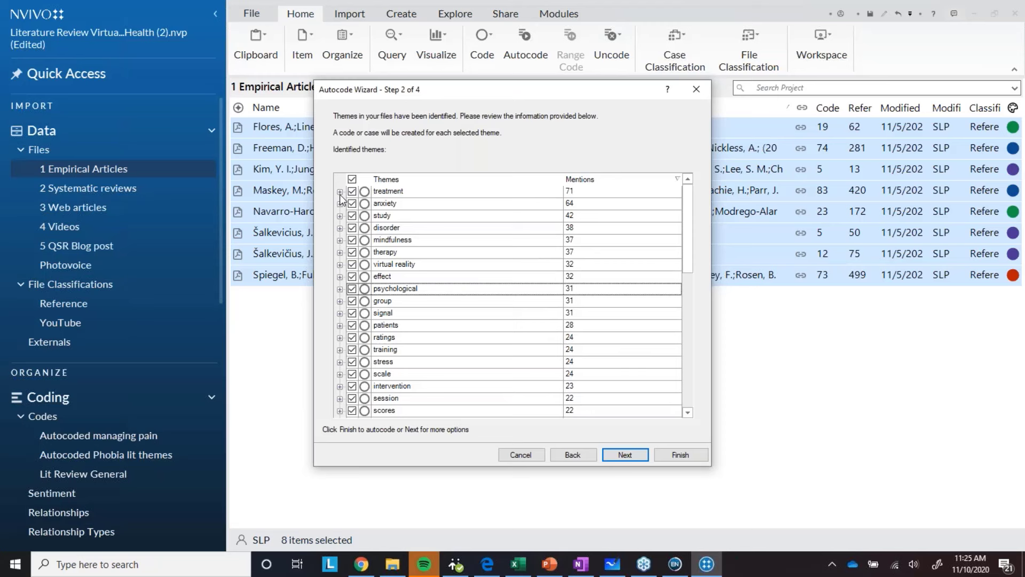
{"action": "left_click", "coordinate": [352, 374]}
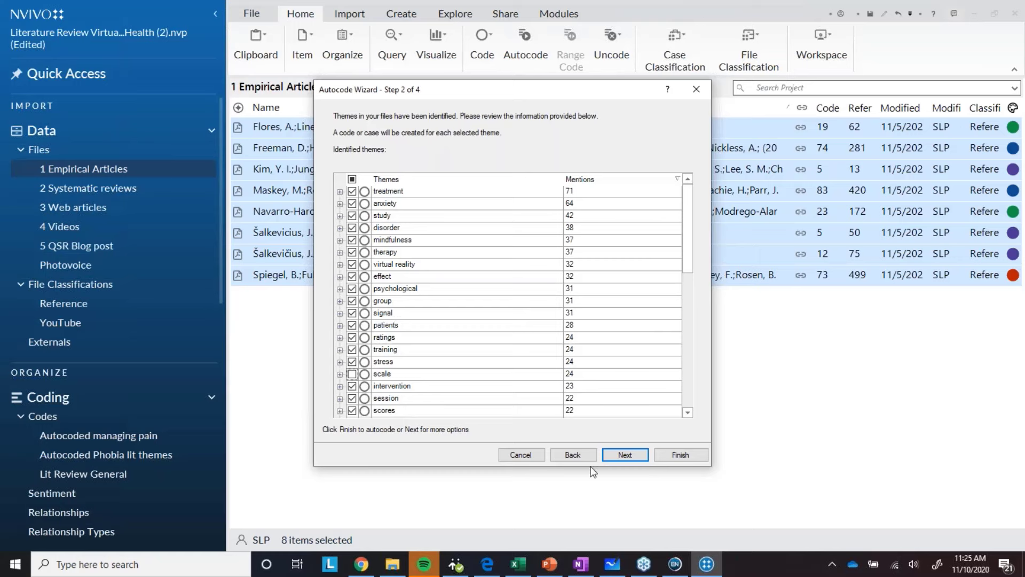
{"action": "left_click", "coordinate": [643, 453]}
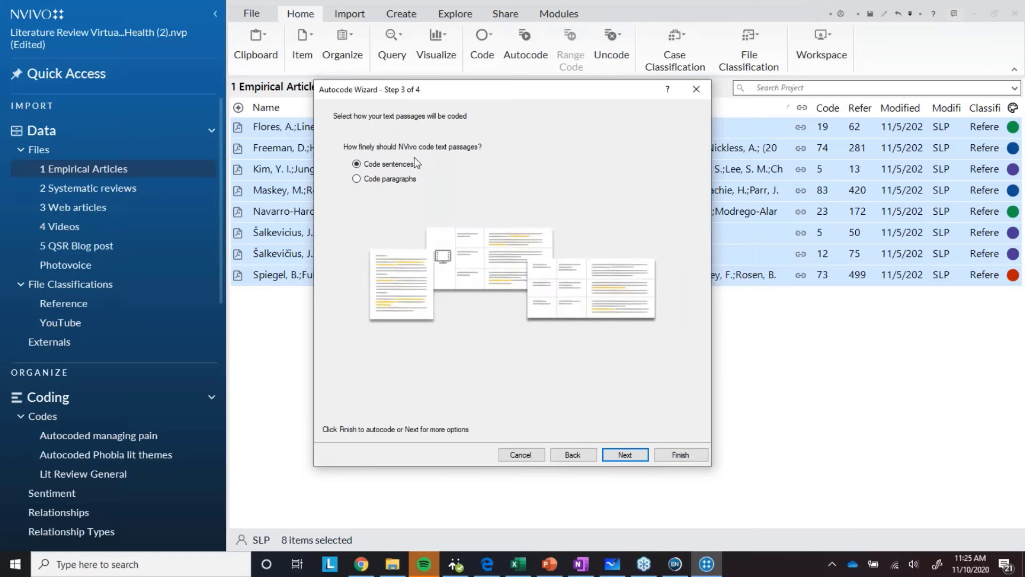
{"action": "left_click", "coordinate": [614, 454]}
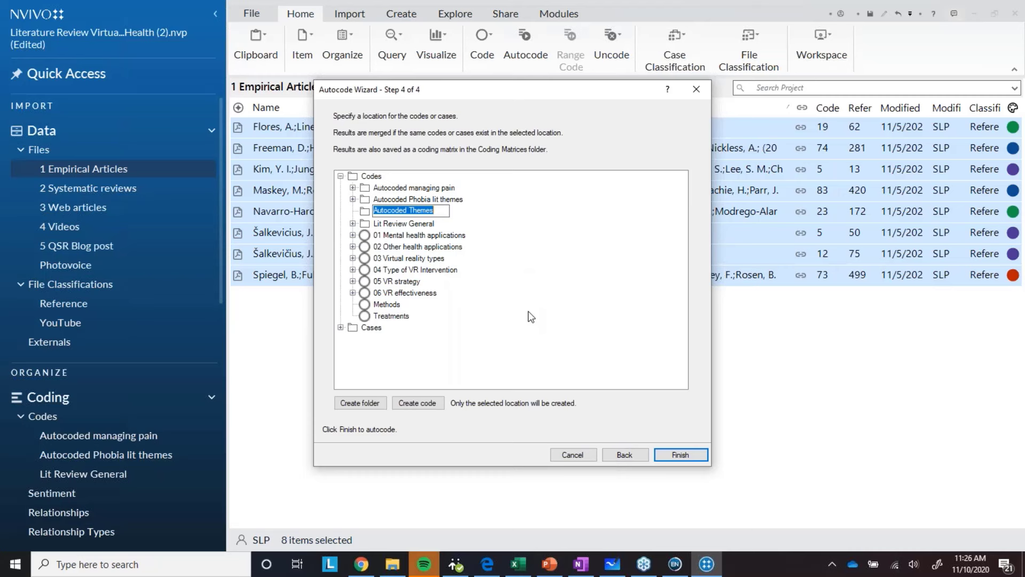
Autocode the articles into the Autocoded Themes folder, and explore the treatment theme in the resulting hierarchy chart.
{"action": "left_click", "coordinate": [677, 455]}
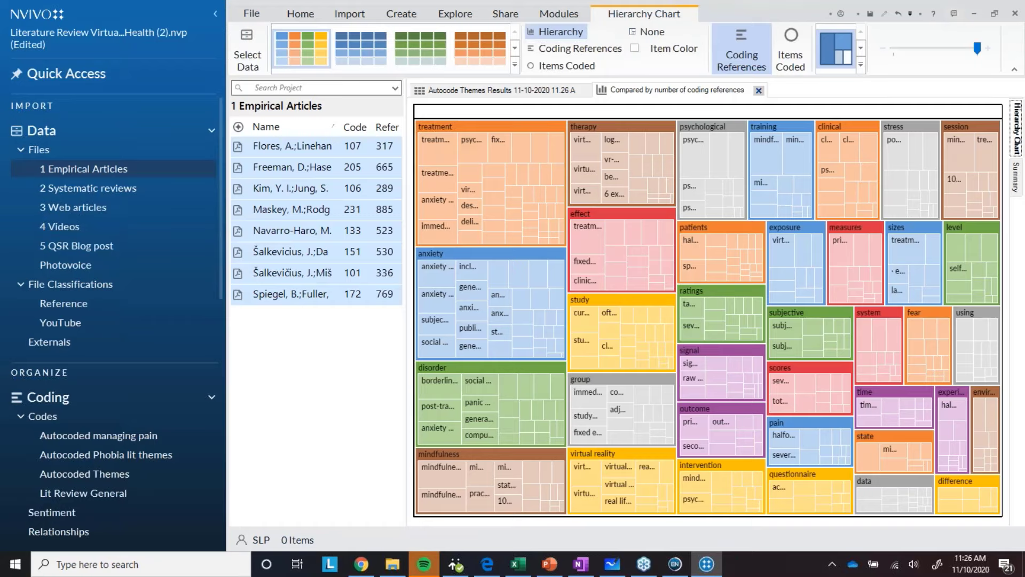
{"action": "left_click", "coordinate": [434, 127]}
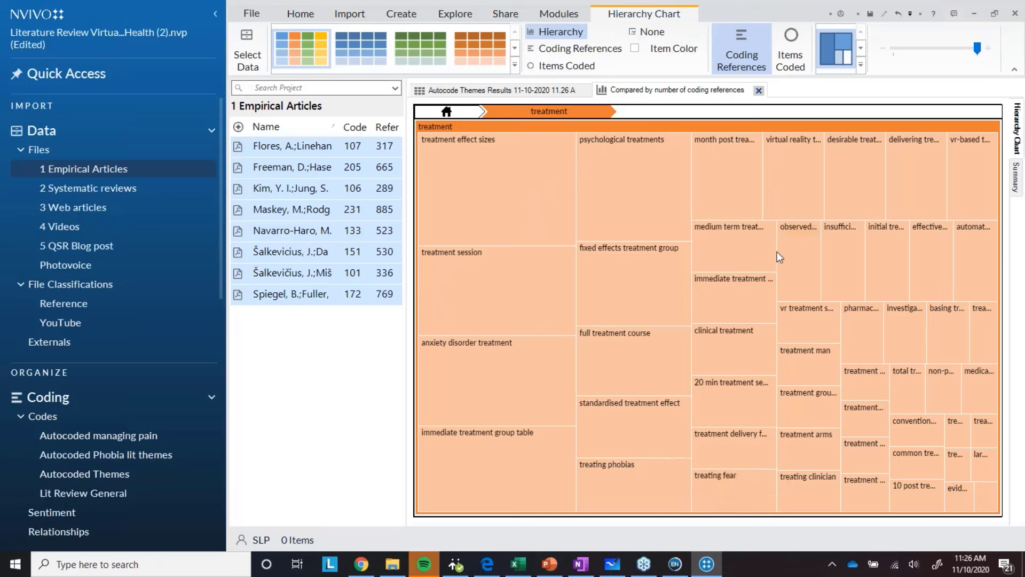
{"action": "left_click", "coordinate": [445, 113]}
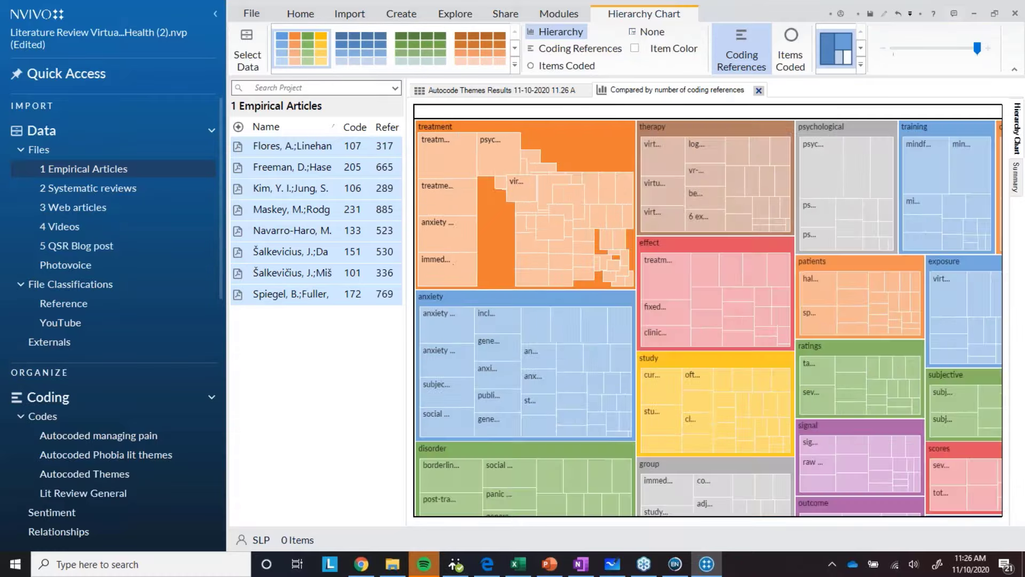
Review the autocoded themes matrix of coding references per article, and close it and the hierarchy chart.
{"action": "left_click", "coordinate": [478, 90]}
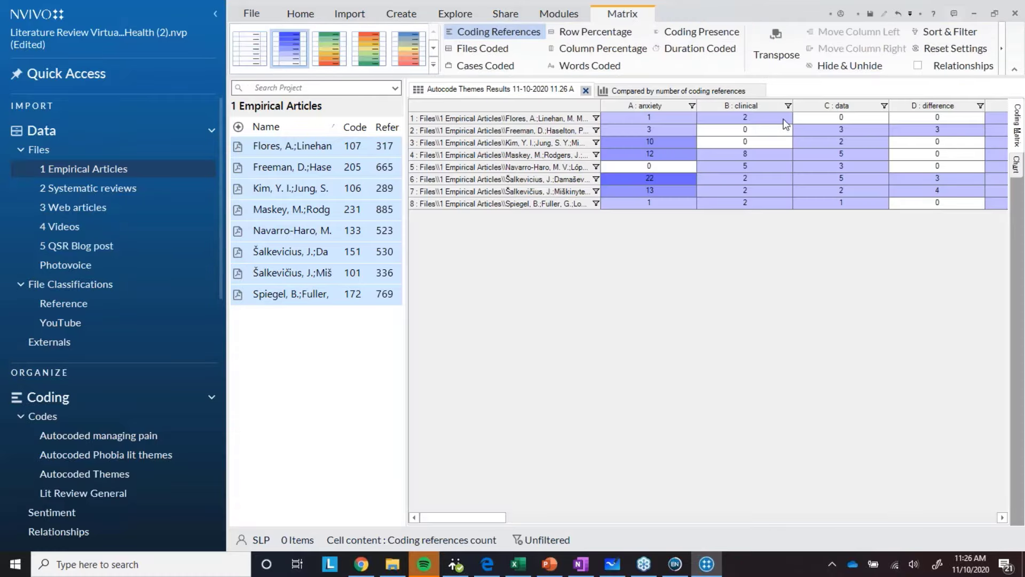
{"action": "left_click", "coordinate": [490, 517]}
{"action": "left_click_drag", "start_coordinate": [490, 517], "coordinate": [442, 515]}
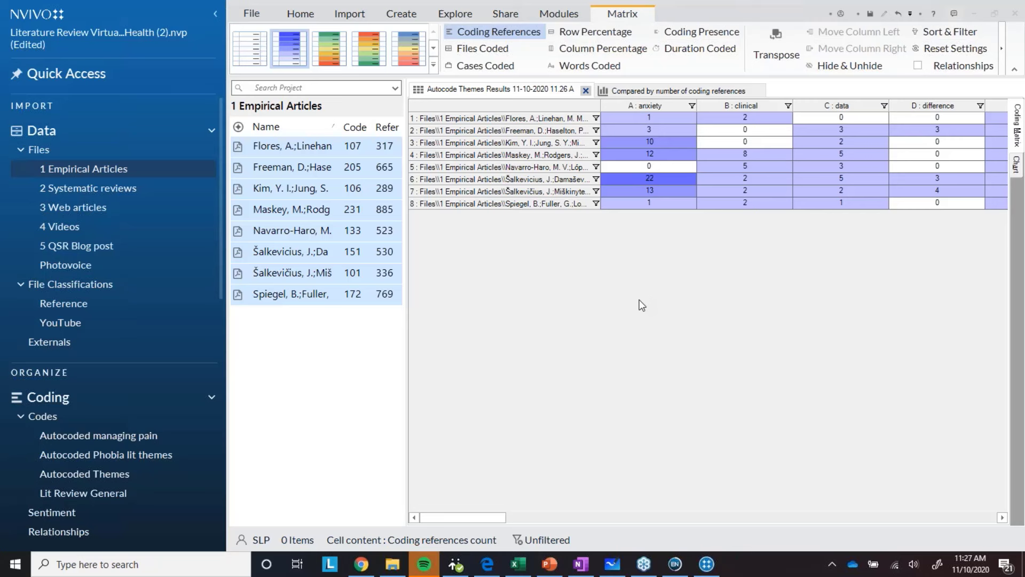
{"action": "left_click", "coordinate": [586, 90]}
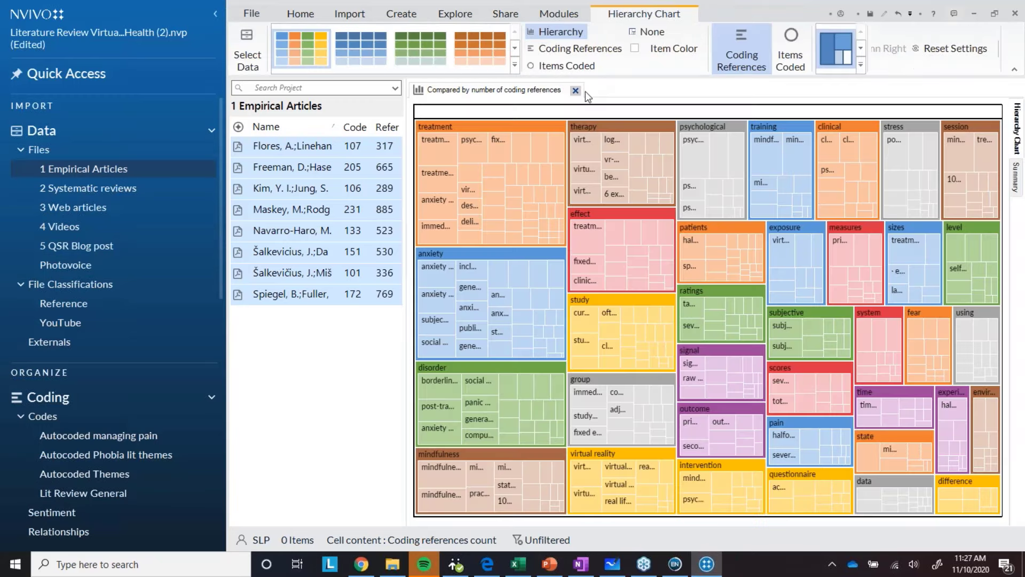
{"action": "left_click", "coordinate": [577, 91]}
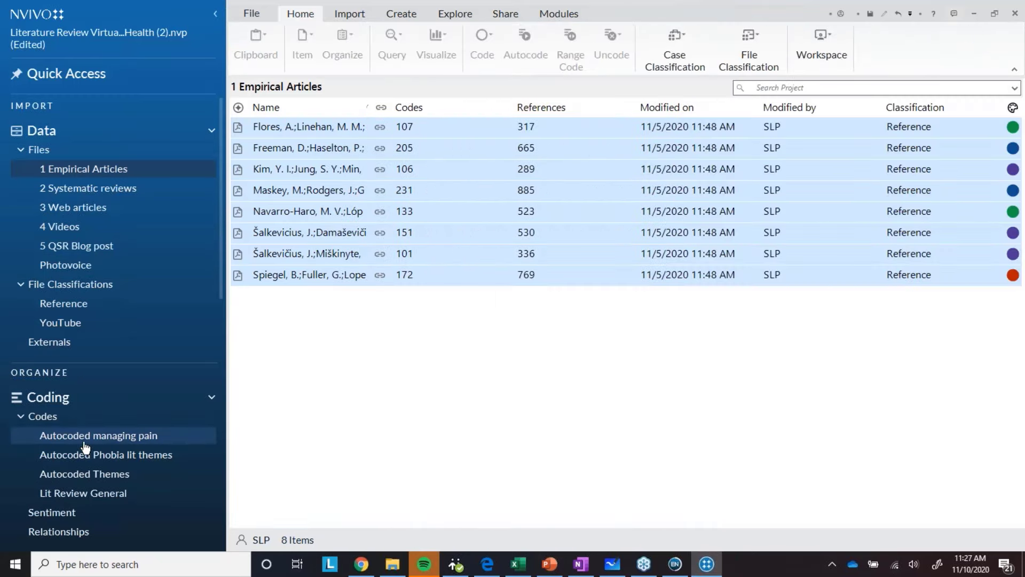
Review the Autocoded Themes folder, expanding the anxiety theme to examine its subthemes and collapsing it again.
{"action": "left_click", "coordinate": [92, 474]}
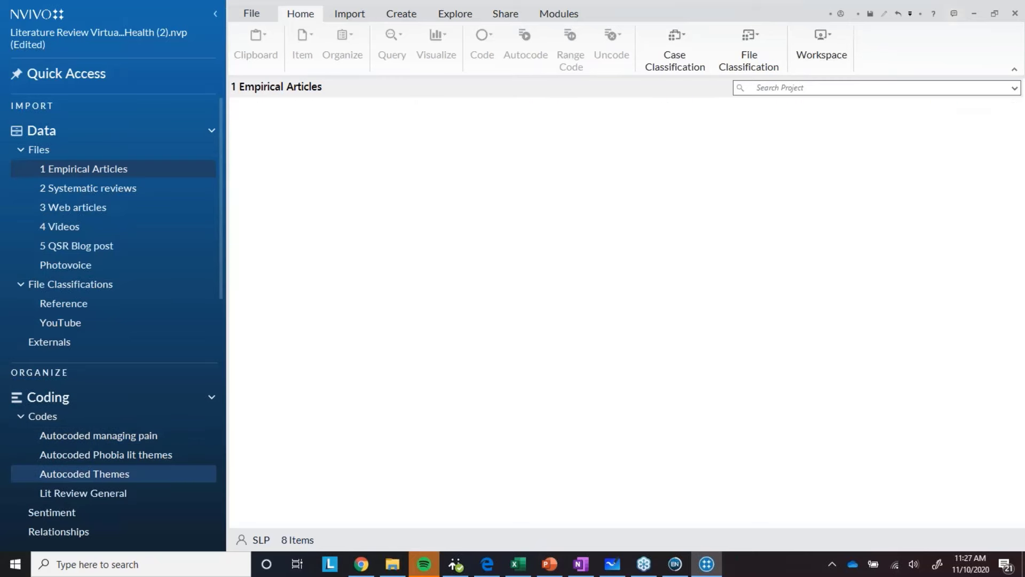
{"action": "left_click", "coordinate": [238, 127]}
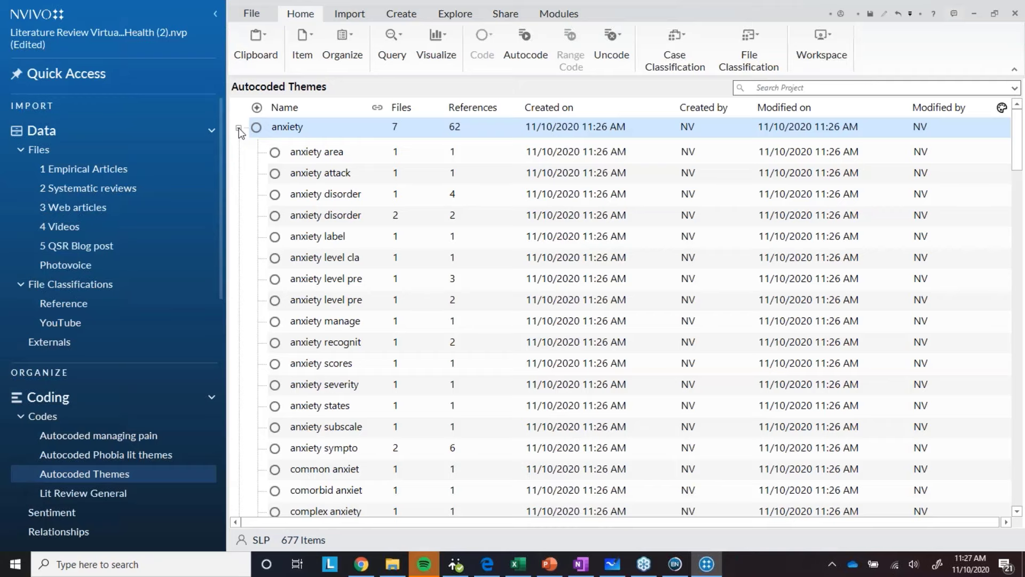
{"action": "left_click", "coordinate": [239, 127]}
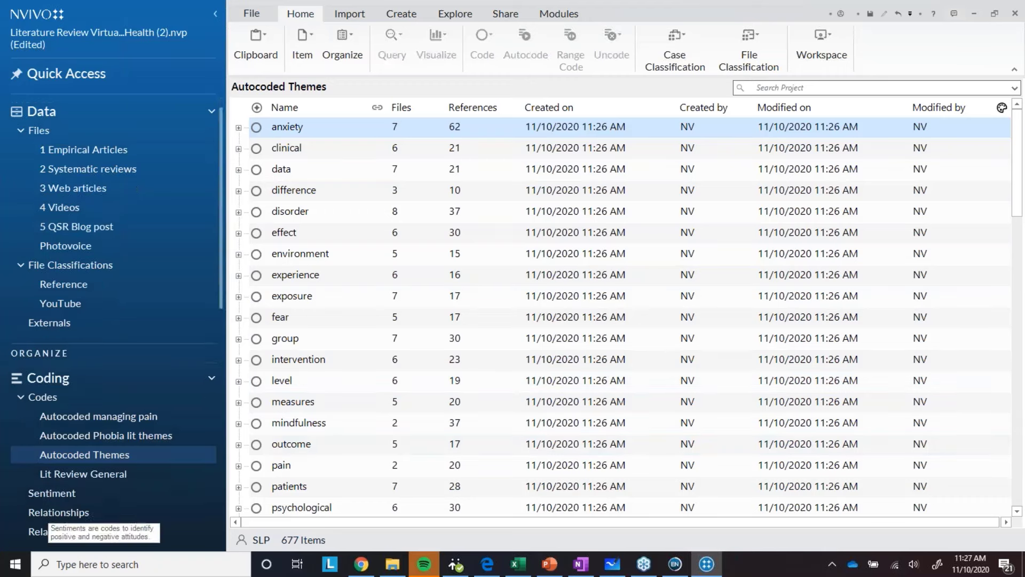
Look at the Sentiment codes, expanding and collapsing the Positive code to examine its levels.
{"action": "scroll", "coordinate": [51, 514], "scroll_direction": "down", "scroll_amount": 2}
{"action": "left_click", "coordinate": [52, 470]}
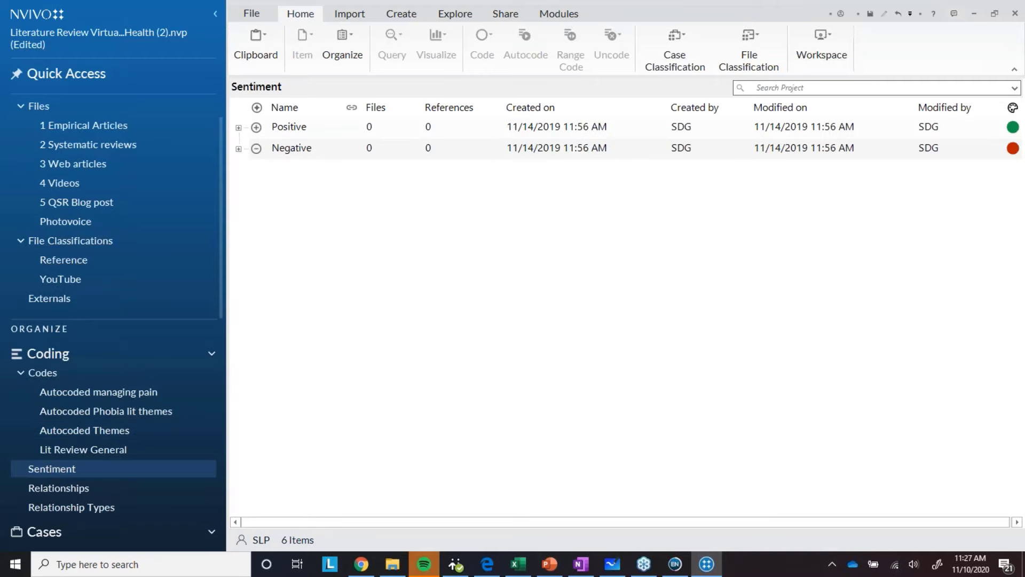
{"action": "left_click", "coordinate": [239, 128]}
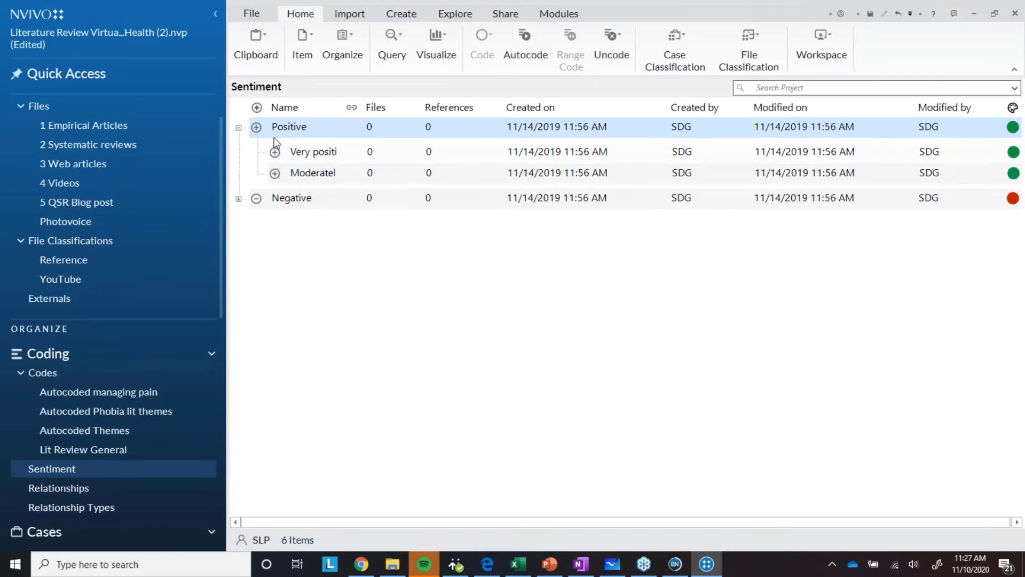
{"action": "left_click", "coordinate": [239, 128]}
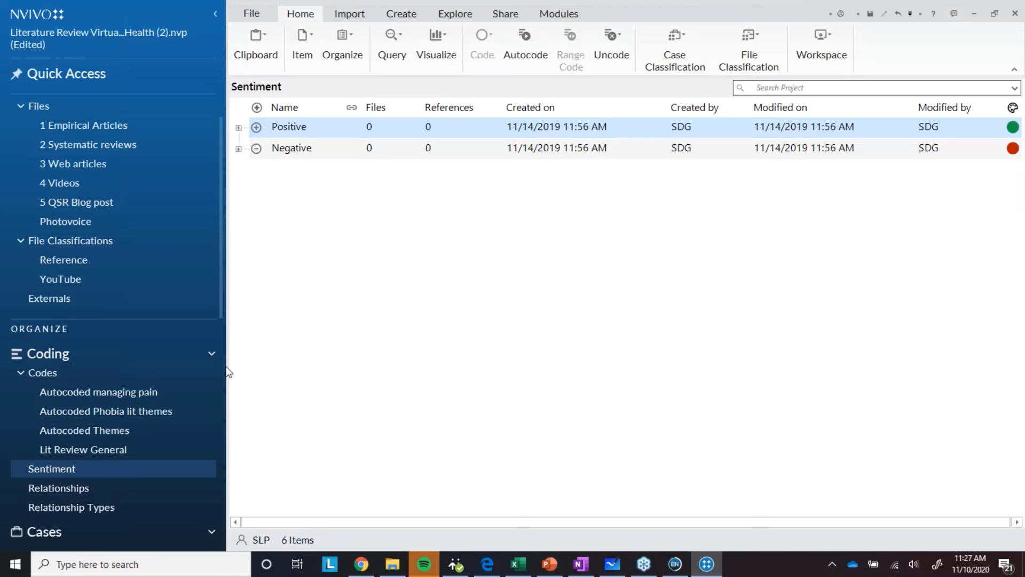
Review the main Codes list, expanding and collapsing the child codes of 01 Mental health applications.
{"action": "left_click", "coordinate": [220, 287]}
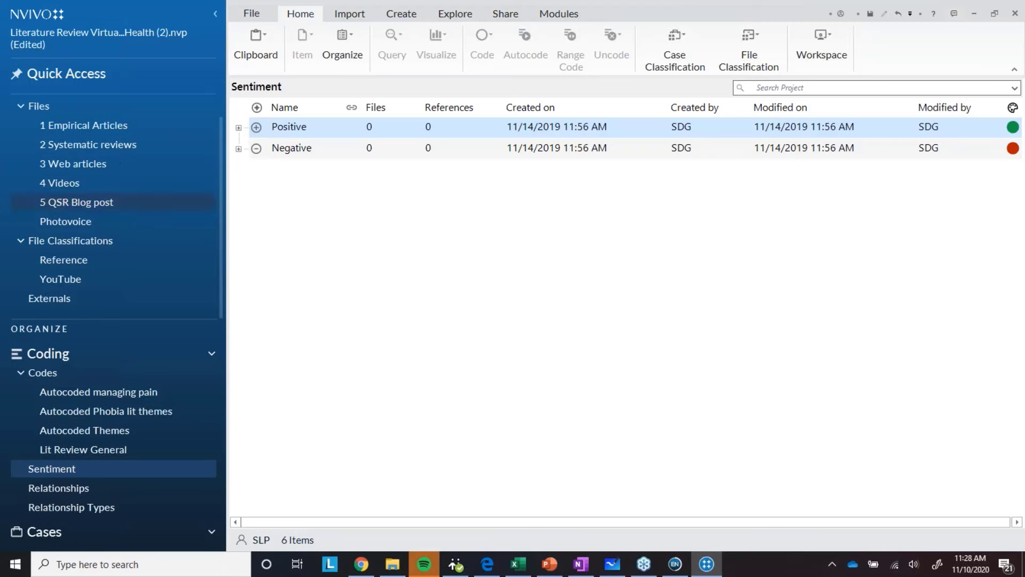
{"action": "left_click", "coordinate": [46, 371]}
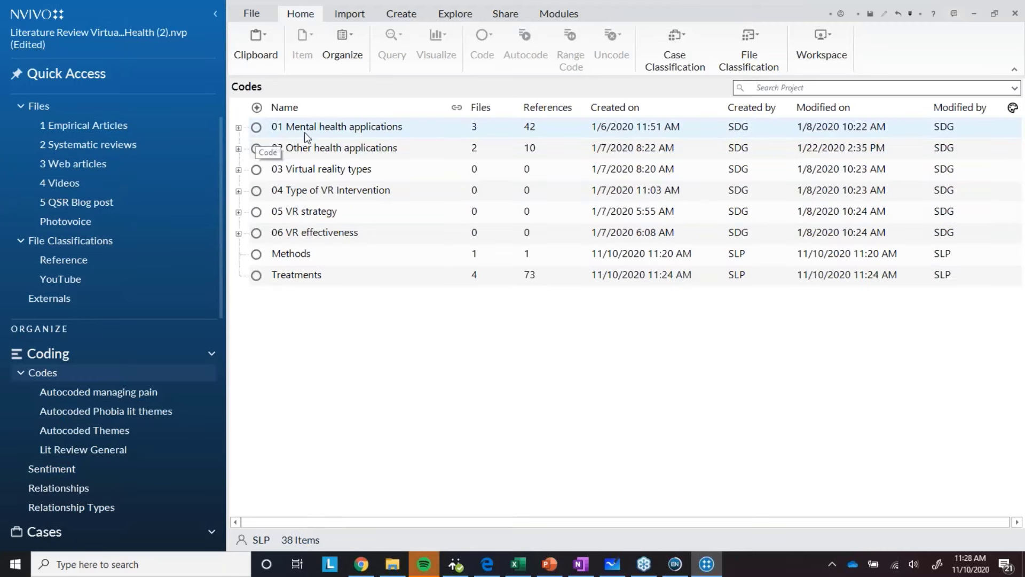
{"action": "left_click", "coordinate": [239, 127]}
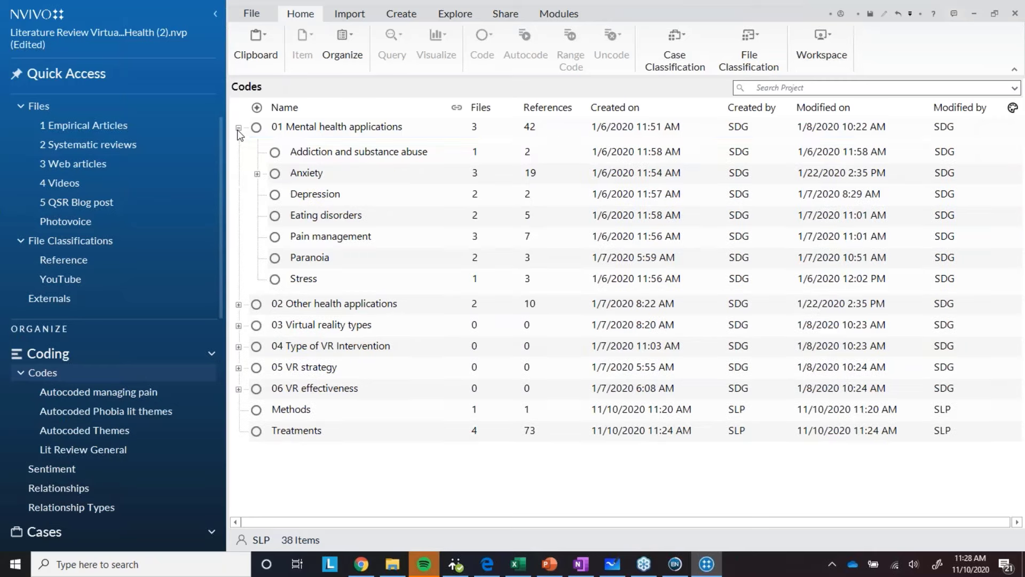
{"action": "left_click", "coordinate": [239, 128]}
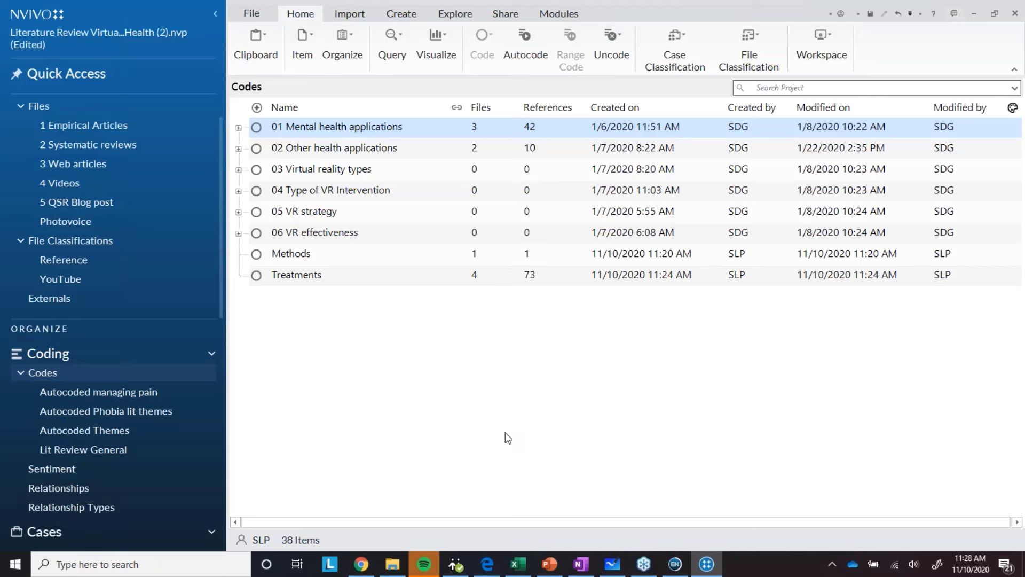
Open the first article in the 2 Systematic reviews folder, narrow its bookmarks pane, and find the augmented reality paragraph on page 2.
{"action": "left_click", "coordinate": [219, 232]}
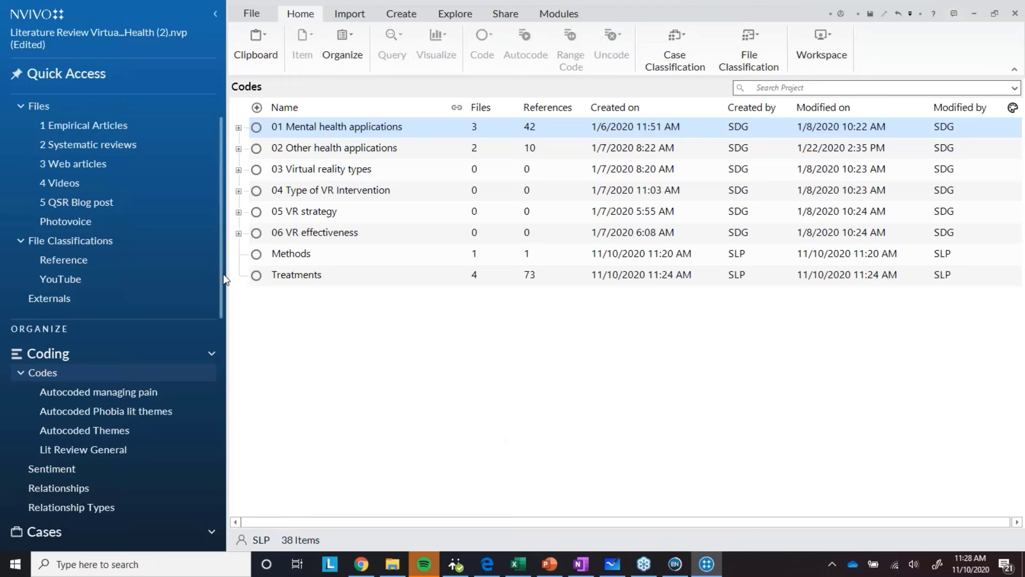
{"action": "left_click", "coordinate": [90, 151]}
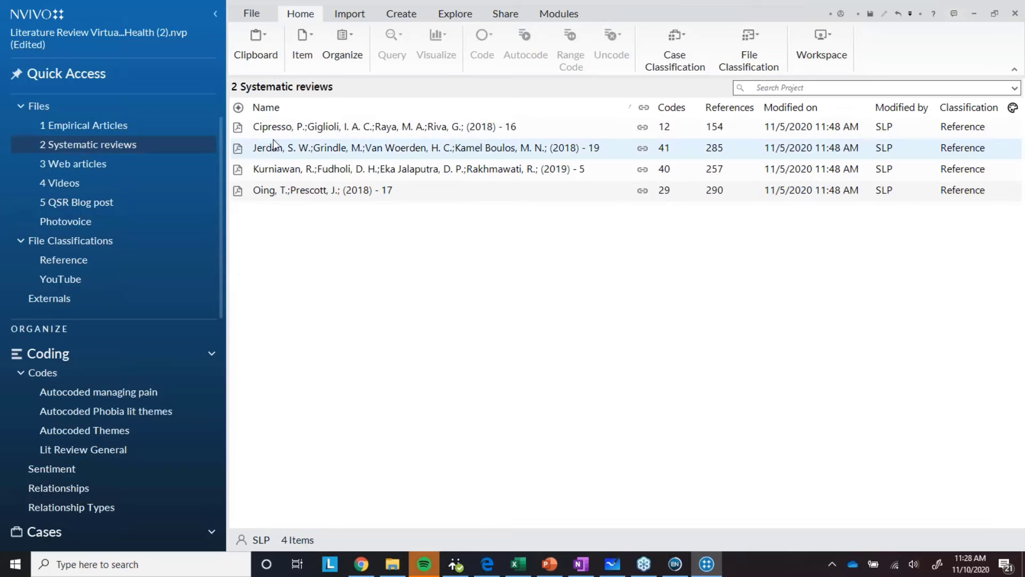
{"action": "double_click", "coordinate": [317, 129]}
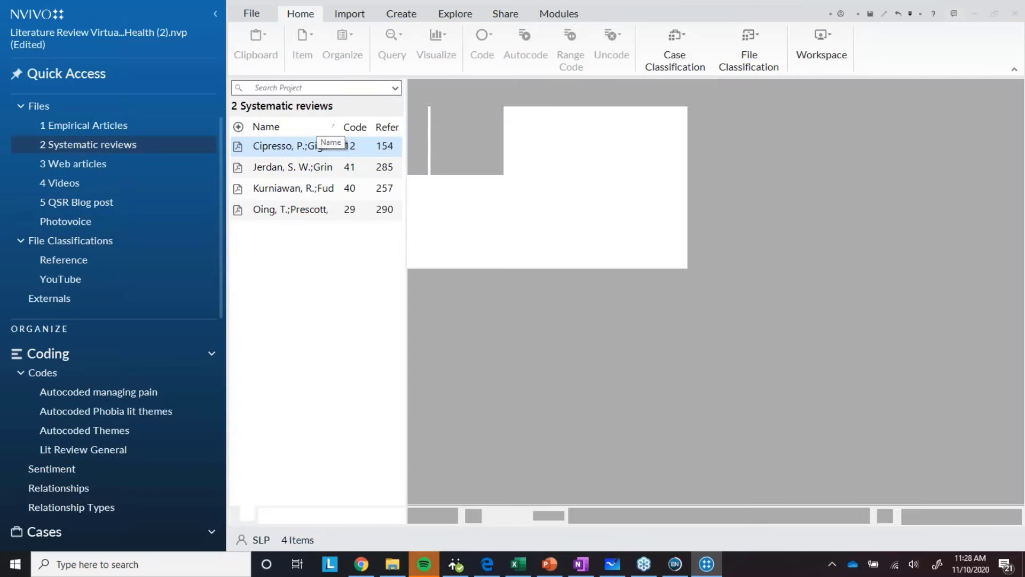
{"action": "scroll", "coordinate": [748, 387], "scroll_direction": "down", "scroll_amount": 5}
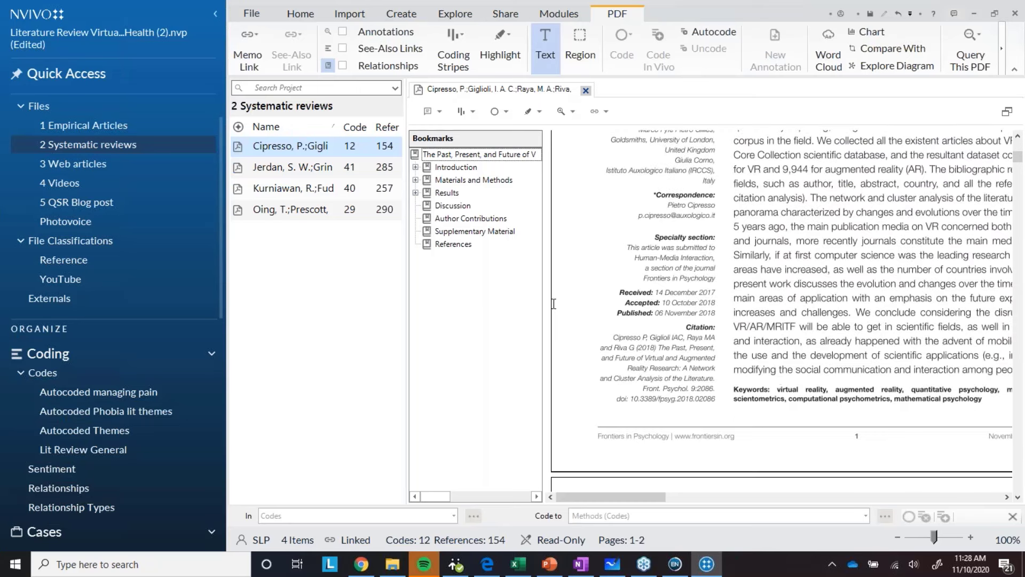
{"action": "left_click_drag", "start_coordinate": [547, 303], "coordinate": [458, 308]}
{"action": "scroll", "coordinate": [691, 329], "scroll_direction": "down", "scroll_amount": 10}
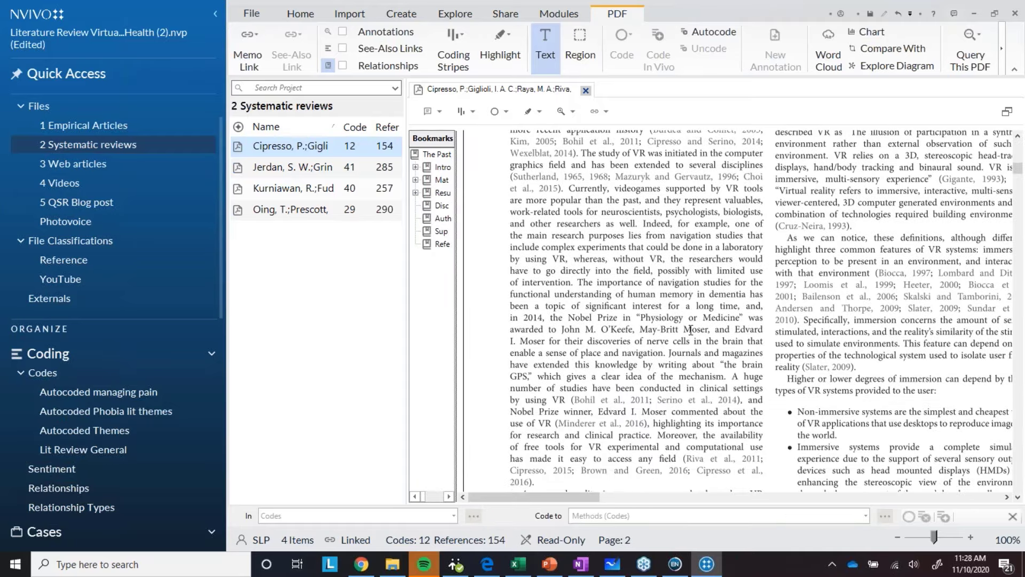
{"action": "scroll", "coordinate": [691, 330], "scroll_direction": "down", "scroll_amount": 4}
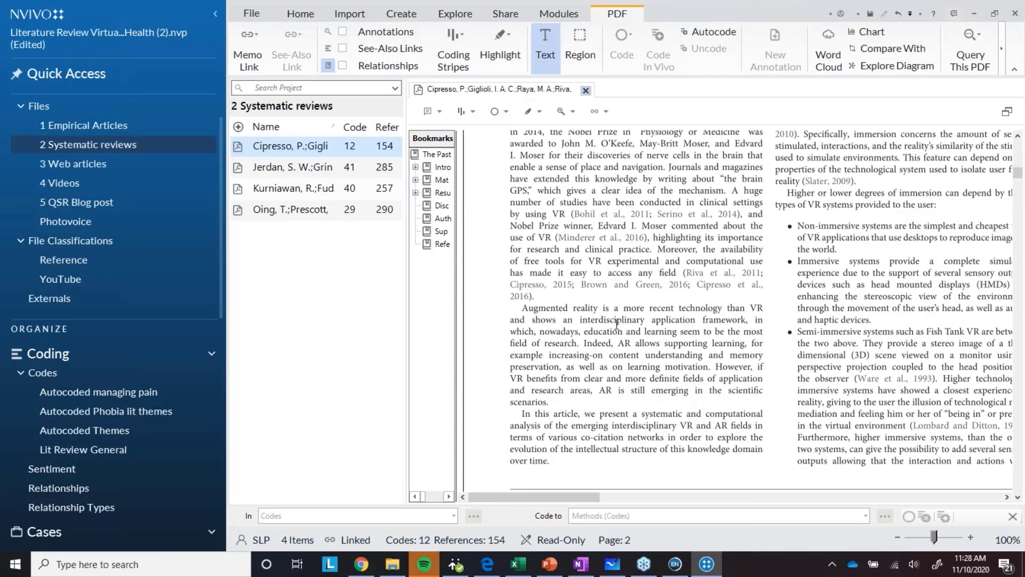
Annotate the sentence opening "Augmented reality is a more recent technology than VR" with the note "Augmented reality needs more review".
{"action": "left_click_drag", "start_coordinate": [522, 307], "coordinate": [754, 321]}
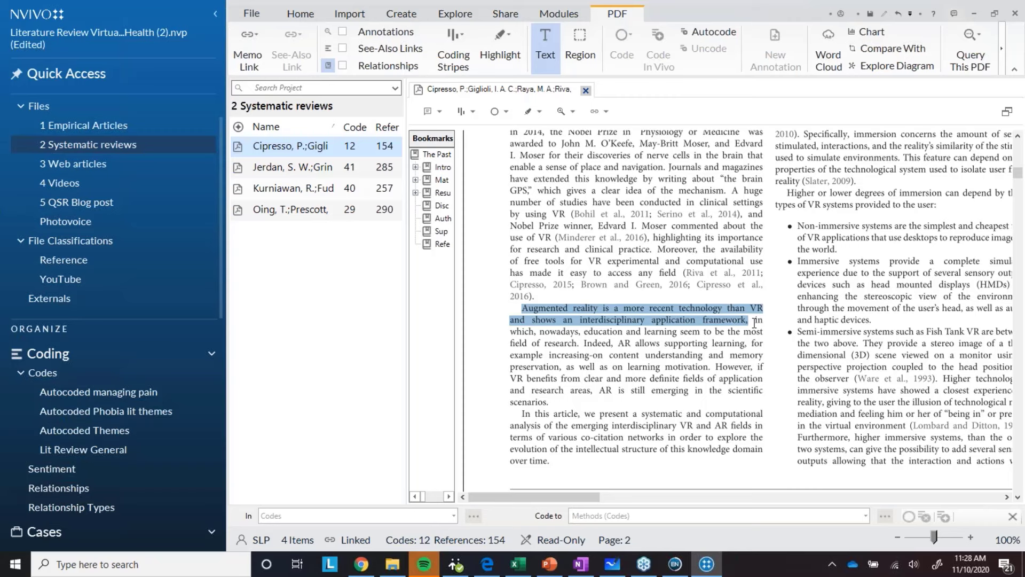
{"action": "left_click_drag", "start_coordinate": [754, 320], "coordinate": [755, 320]}
{"action": "right_click", "coordinate": [640, 312]}
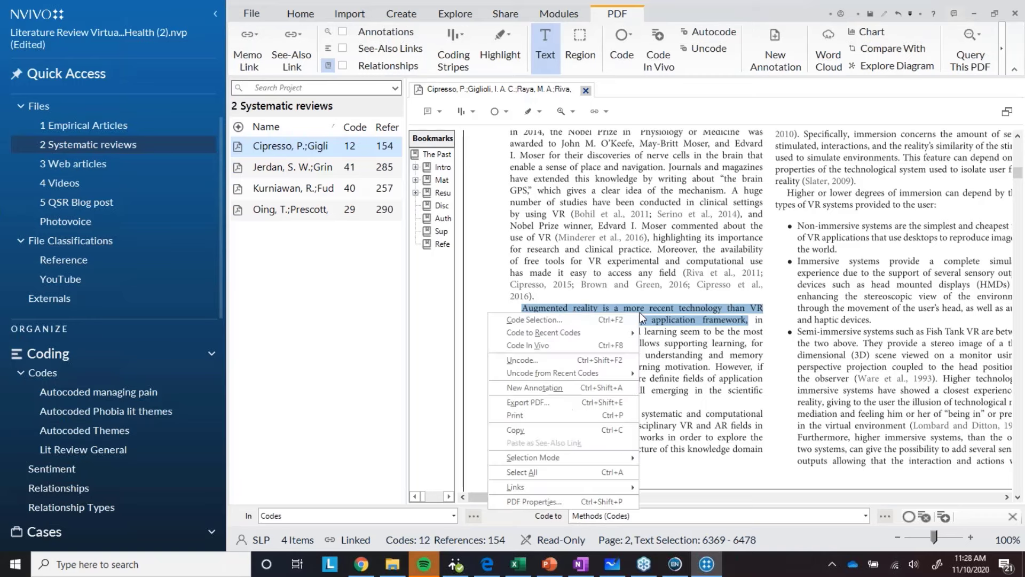
{"action": "left_click", "coordinate": [601, 388]}
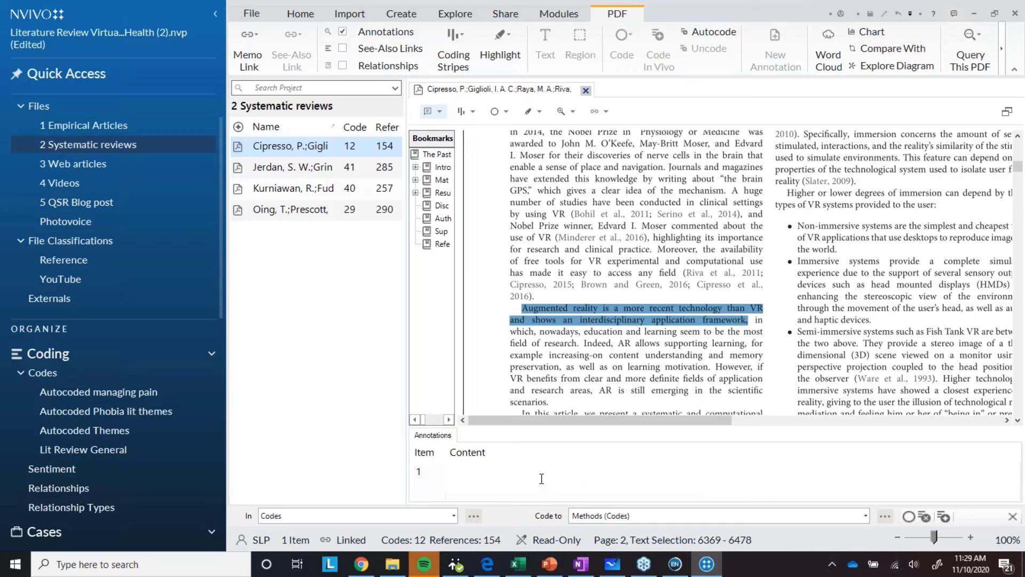
{"action": "type", "text": "Augmented reality needs mo"}
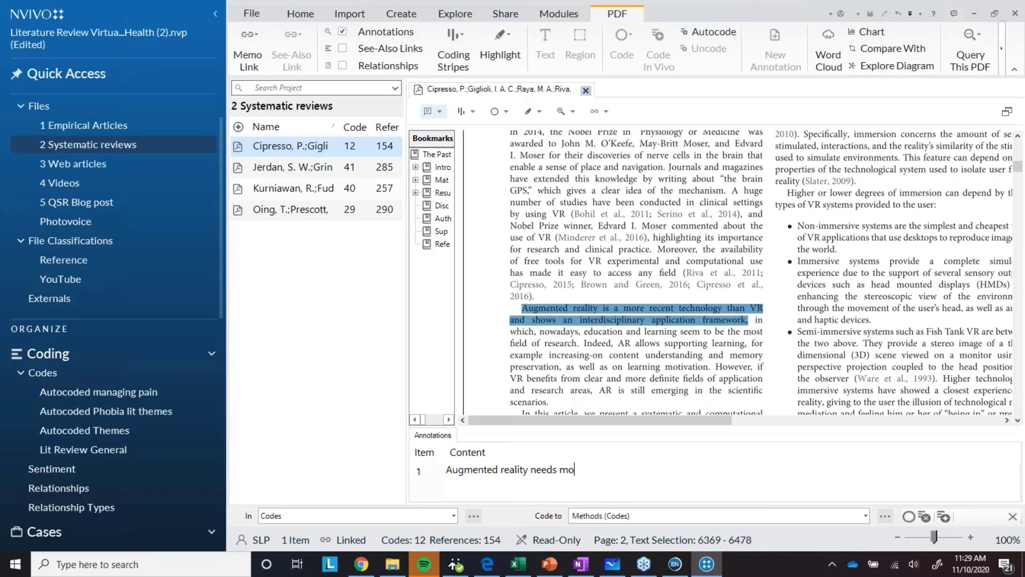
{"action": "type", "text": "re review"}
{"action": "left_click", "coordinate": [620, 420]}
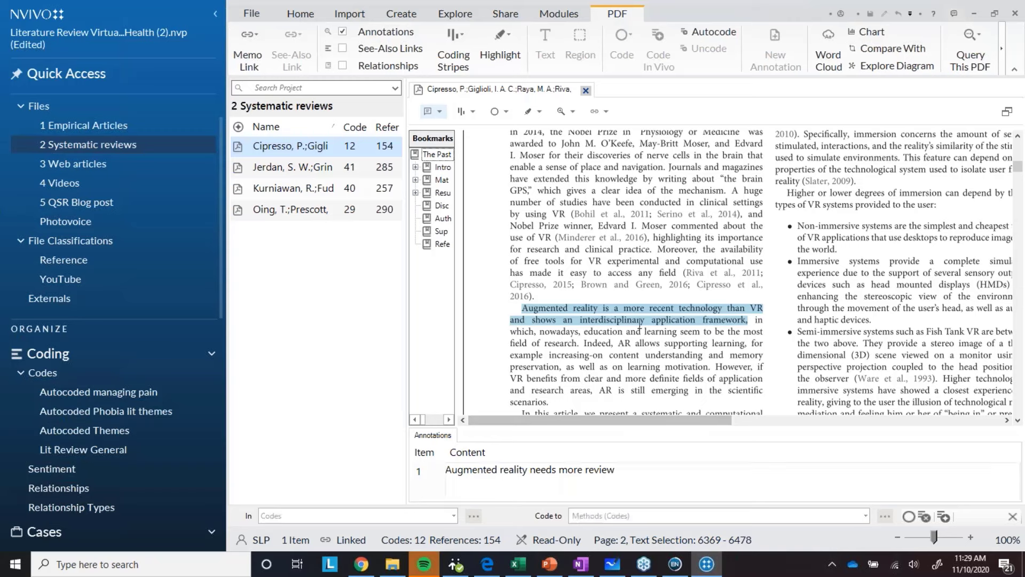
Check the link between the annotated augmented reality passage and its note in the annotations list.
{"action": "left_click", "coordinate": [603, 313]}
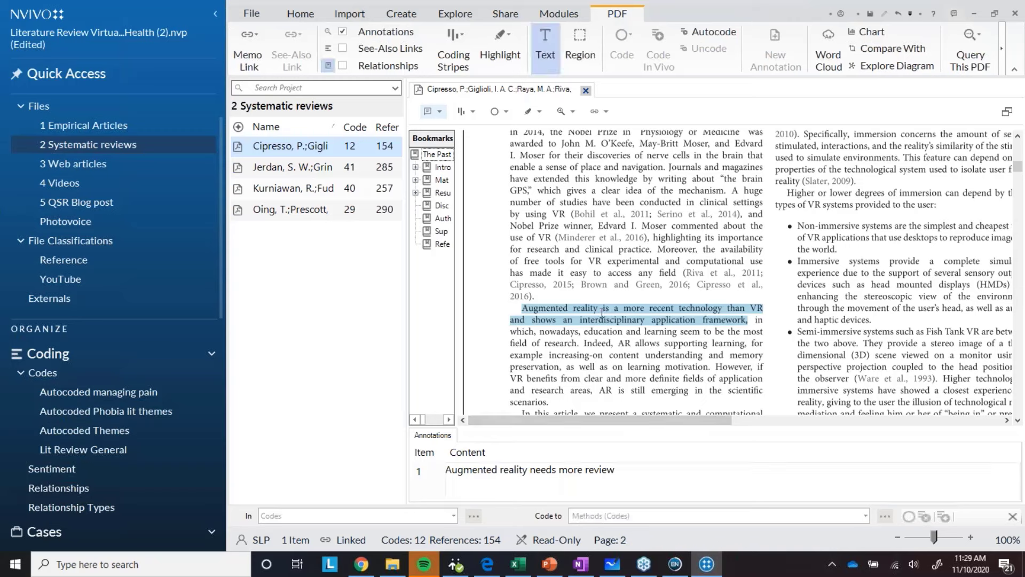
{"action": "left_click", "coordinate": [601, 310]}
{"action": "left_click", "coordinate": [528, 470]}
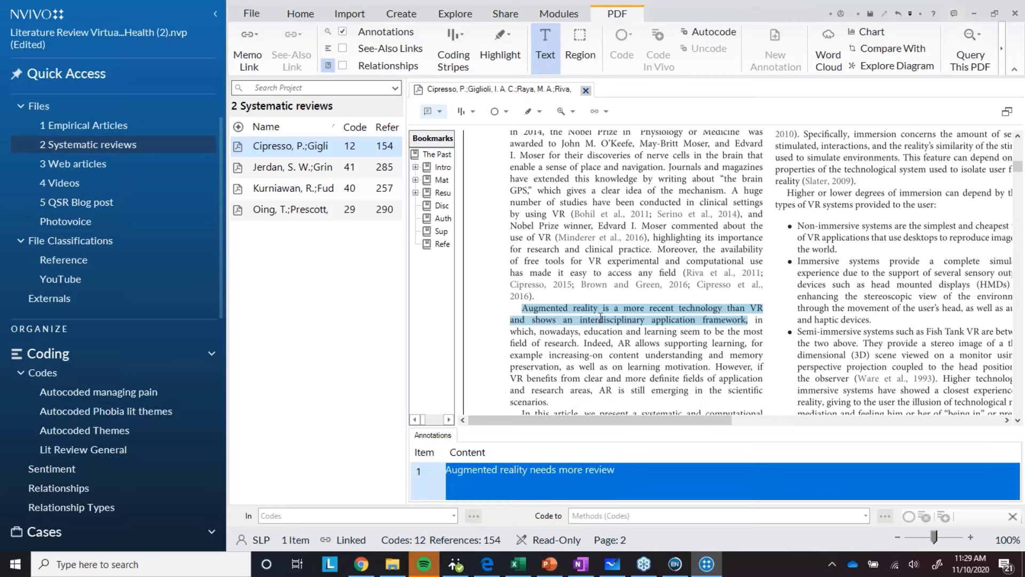
{"action": "left_click", "coordinate": [559, 360]}
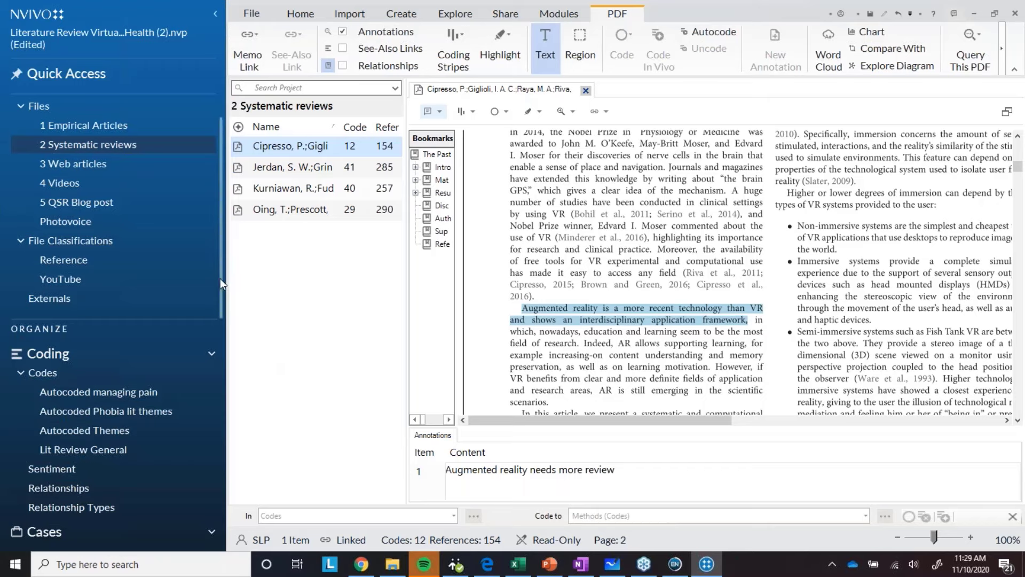
Browse the Analysis memos and Article summaries memo folders, and return to Analysis memos.
{"action": "left_click_drag", "start_coordinate": [220, 278], "coordinate": [216, 442]}
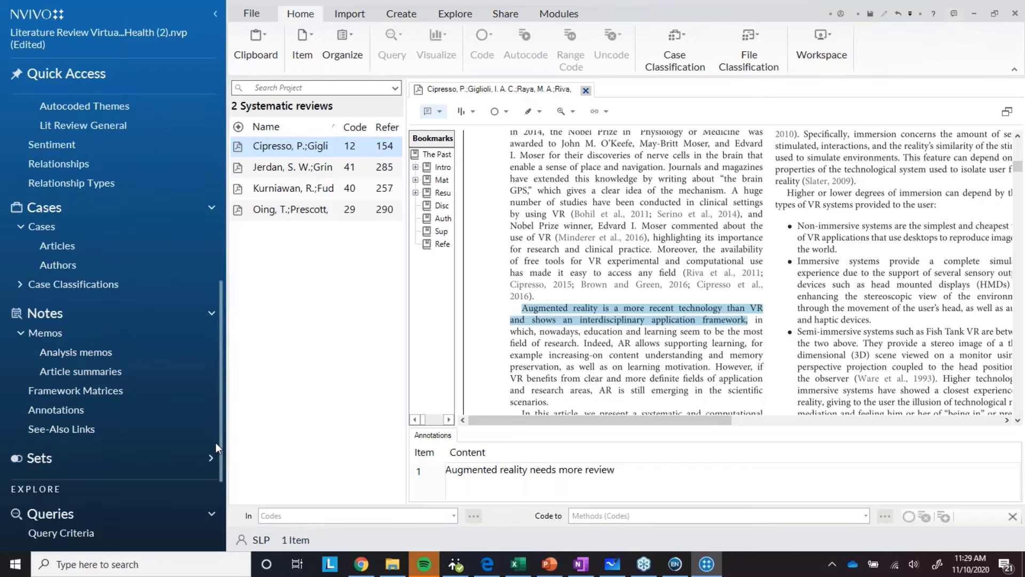
{"action": "left_click", "coordinate": [62, 338]}
{"action": "left_click", "coordinate": [80, 354]}
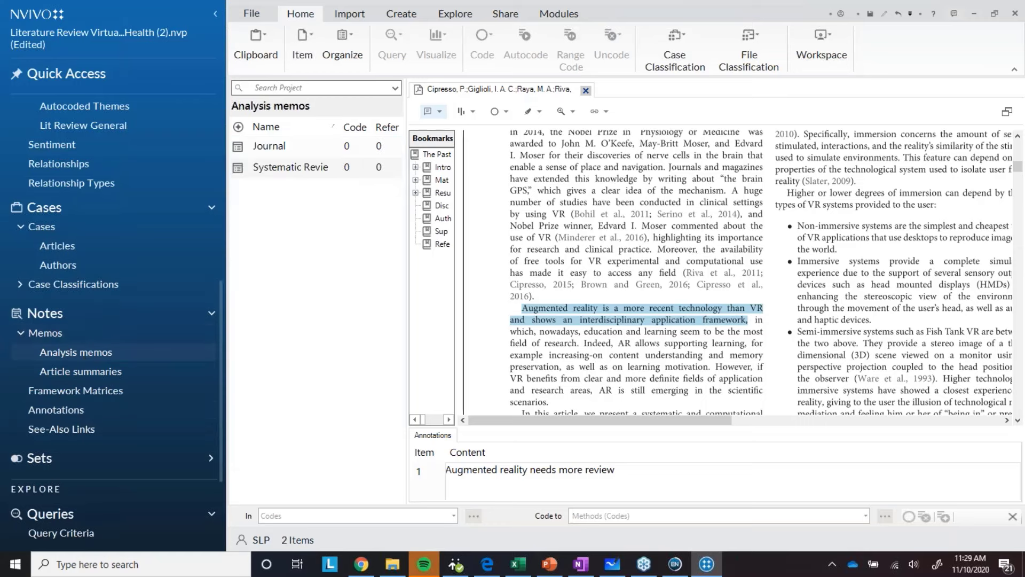
{"action": "left_click", "coordinate": [94, 369]}
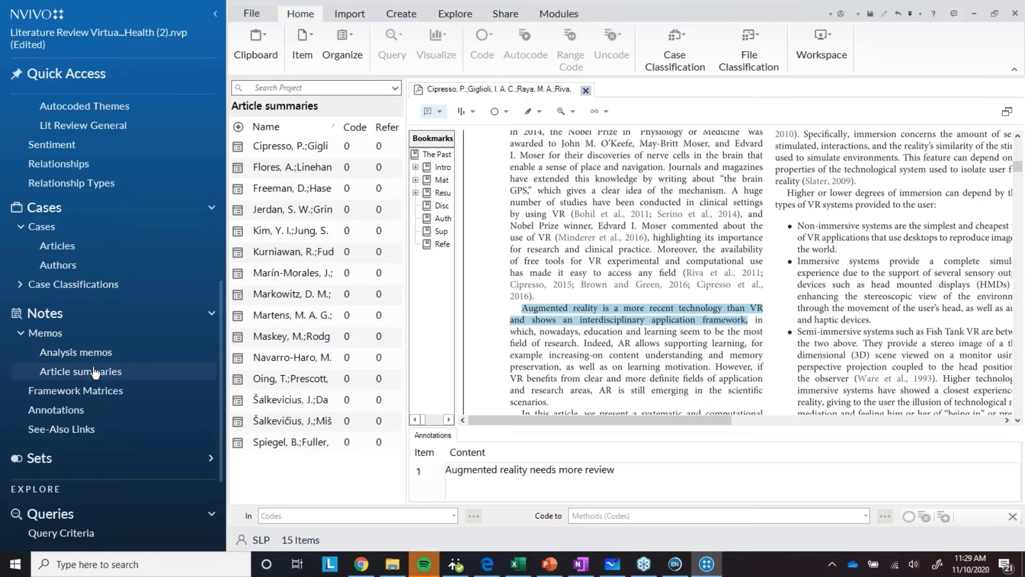
{"action": "left_click", "coordinate": [85, 353]}
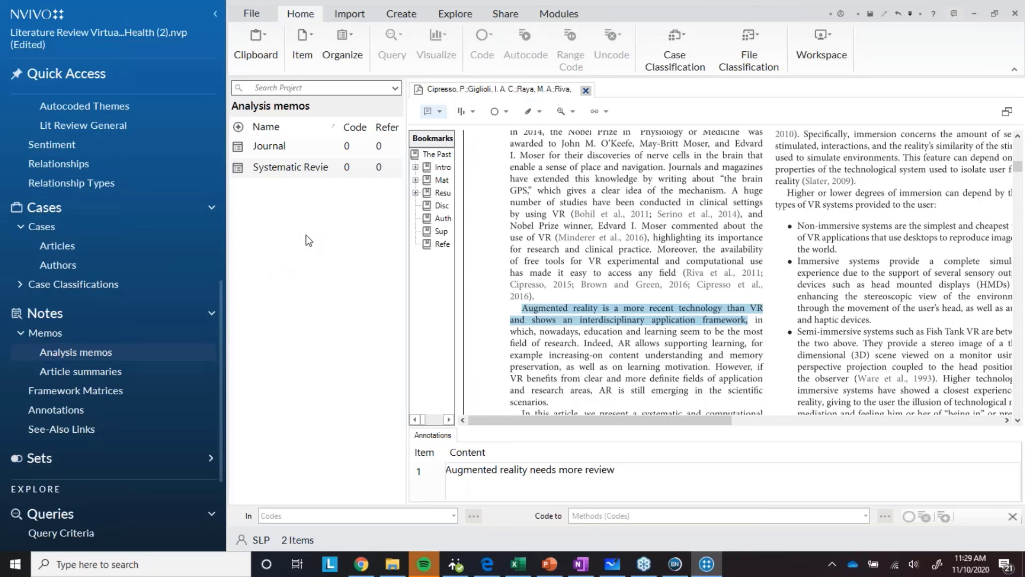
Create a memo named "Treatment Memo" in the Analysis memos folder.
{"action": "right_click", "coordinate": [289, 236]}
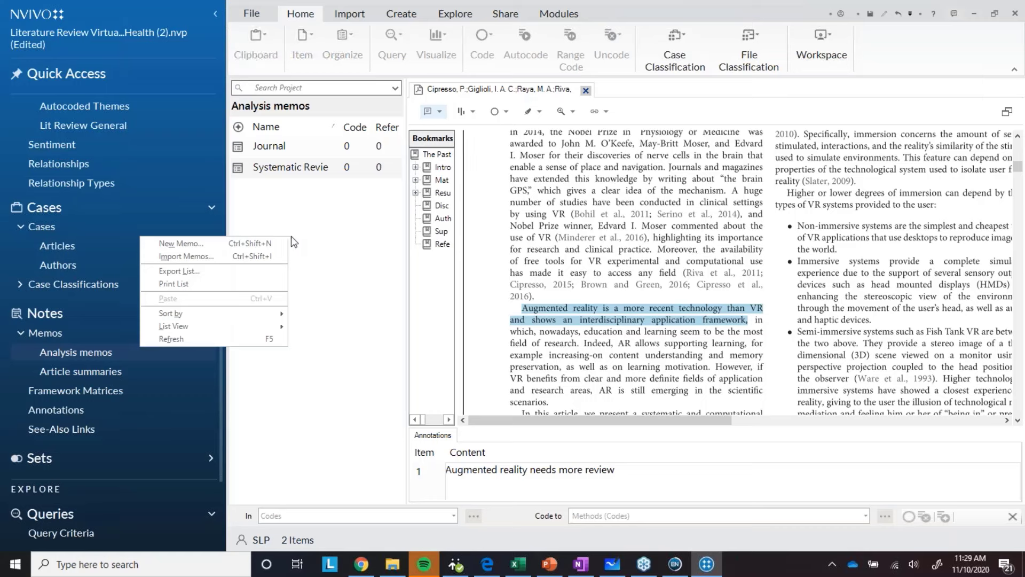
{"action": "left_click", "coordinate": [214, 248]}
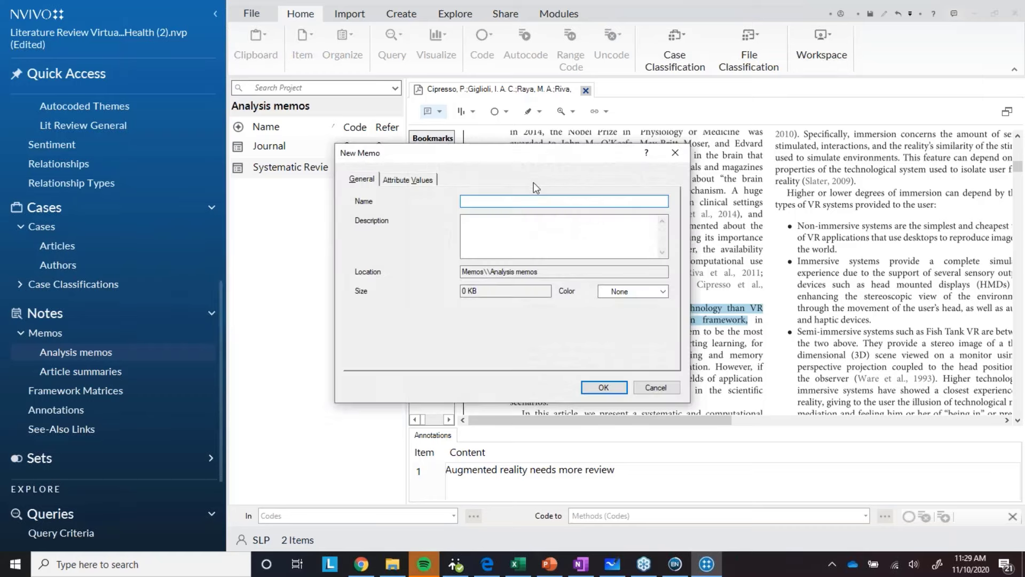
{"action": "type", "text": "Treatment Memo"}
{"action": "left_click", "coordinate": [607, 387]}
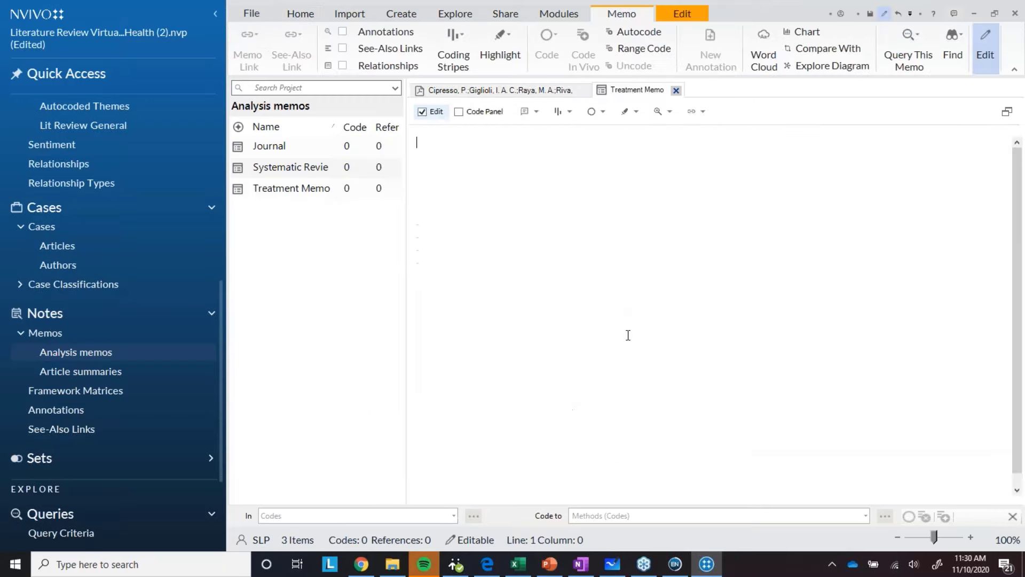
Insert the current date and time in the Treatment Memo and write "Treatments vary" on the line below.
{"action": "left_click", "coordinate": [683, 14]}
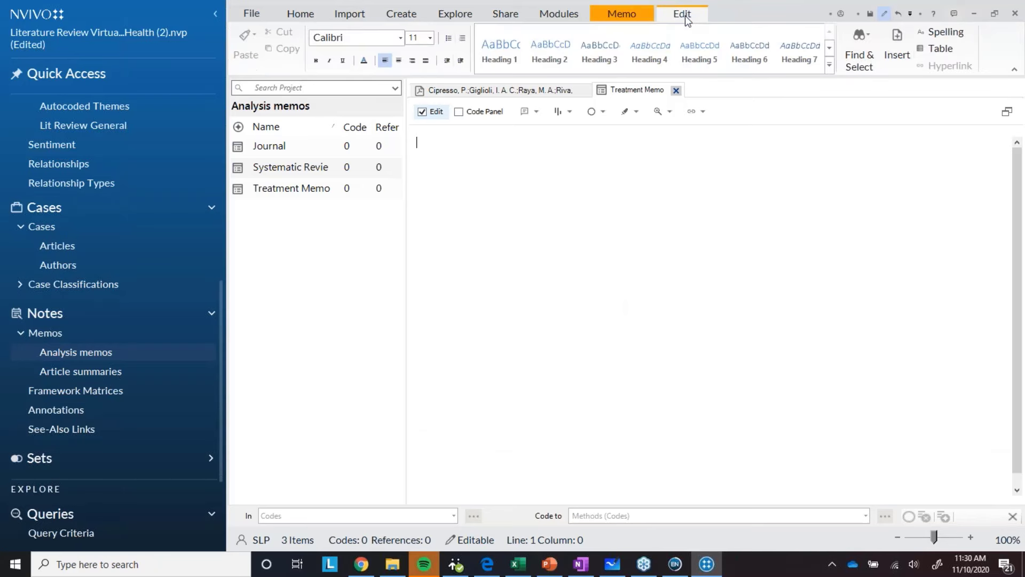
{"action": "left_click", "coordinate": [893, 54]}
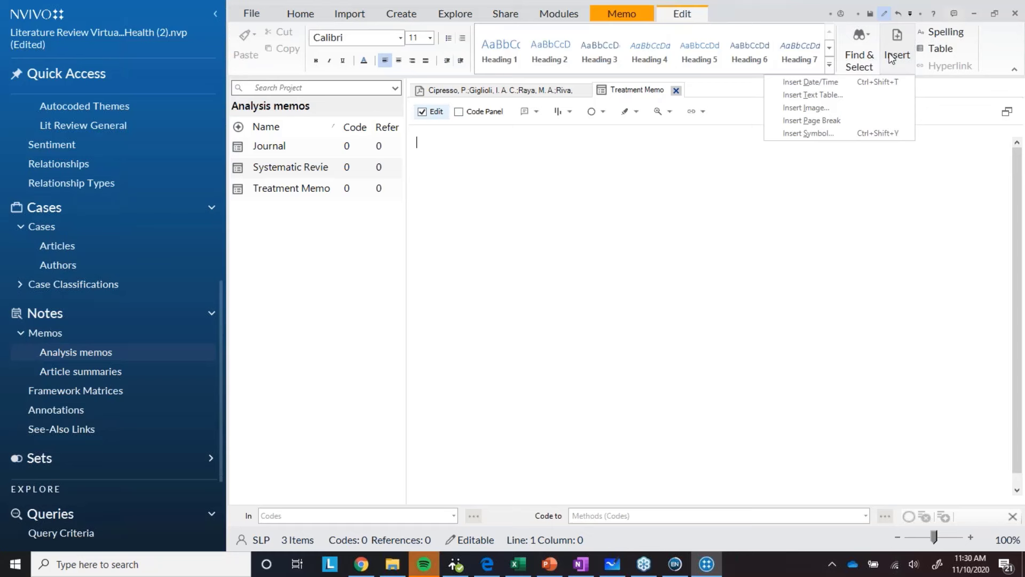
{"action": "left_click", "coordinate": [878, 81]}
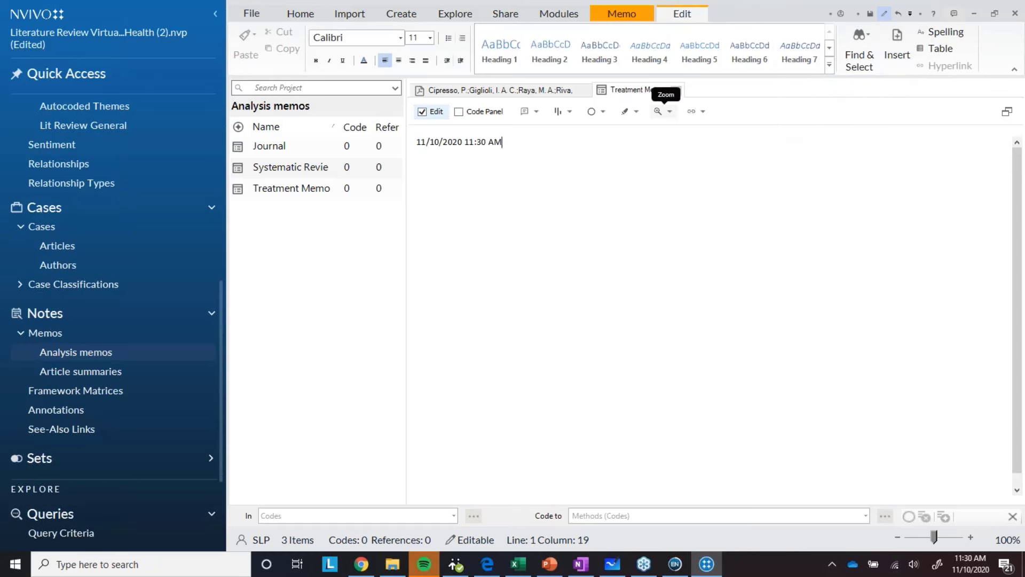
{"action": "key", "text": "Return"}
{"action": "type", "text": "Treatments vary"}
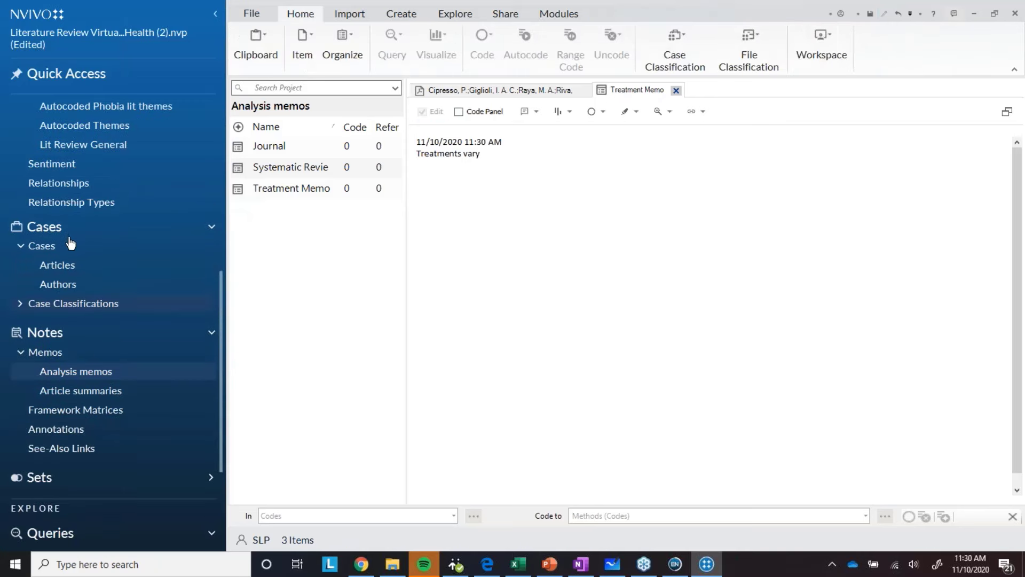
Open the Treatments code's references and switch between them and the Treatment Memo to compare the two.
{"action": "scroll", "coordinate": [70, 243], "scroll_direction": "up", "scroll_amount": 3}
{"action": "left_click", "coordinate": [43, 149]}
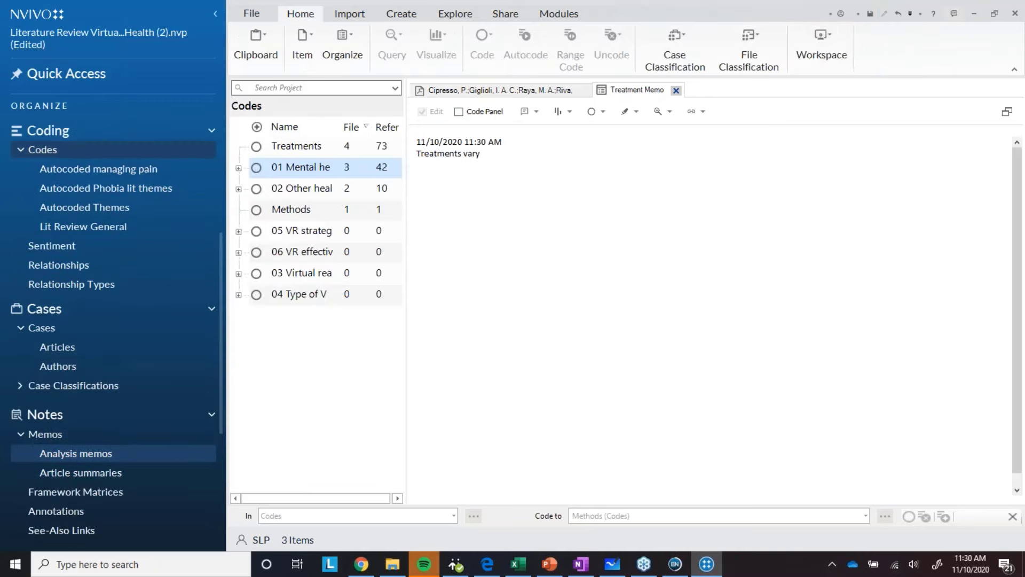
{"action": "left_click", "coordinate": [303, 147]}
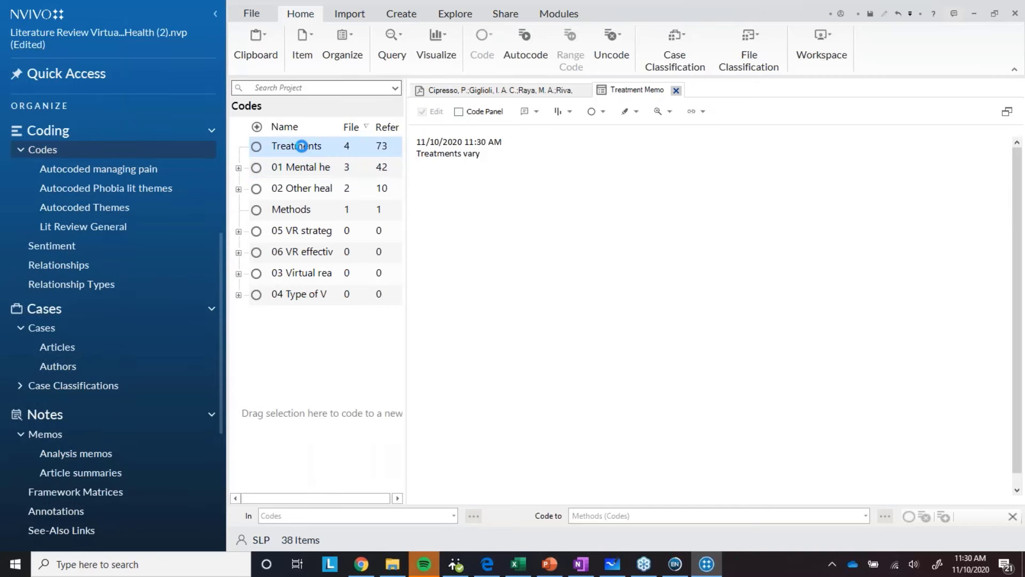
{"action": "double_click", "coordinate": [302, 146]}
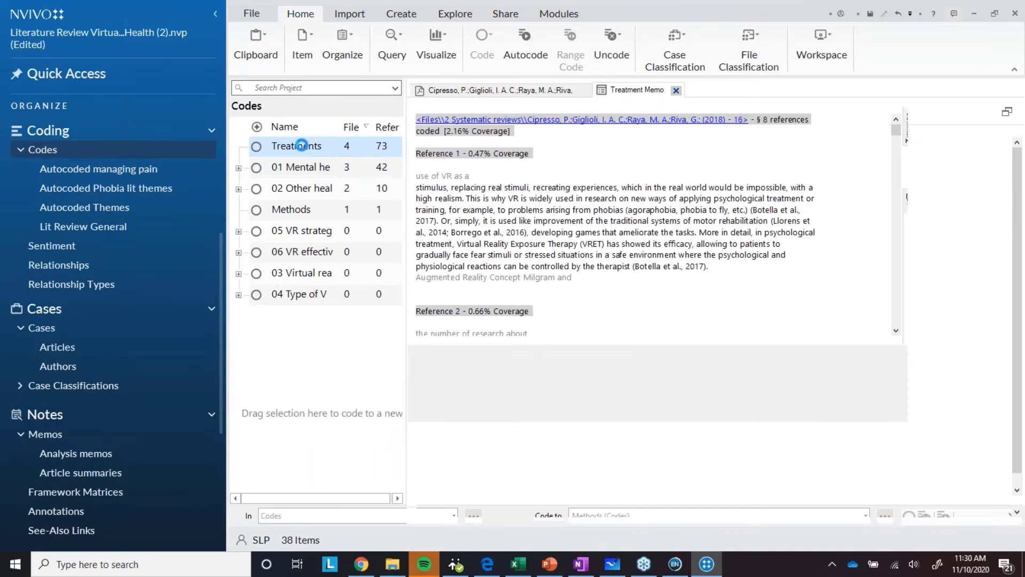
{"action": "left_click", "coordinate": [636, 93]}
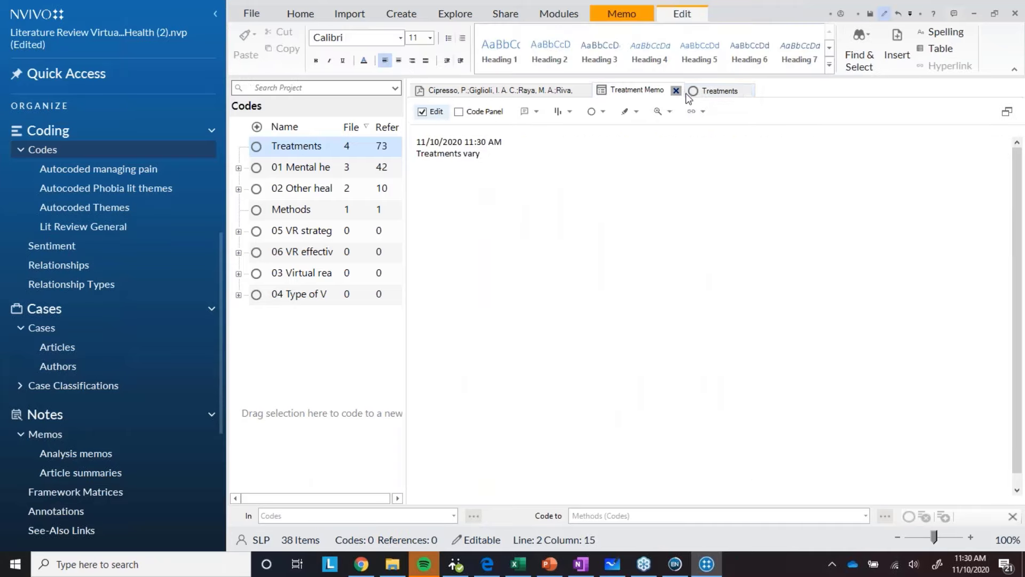
{"action": "left_click", "coordinate": [708, 92]}
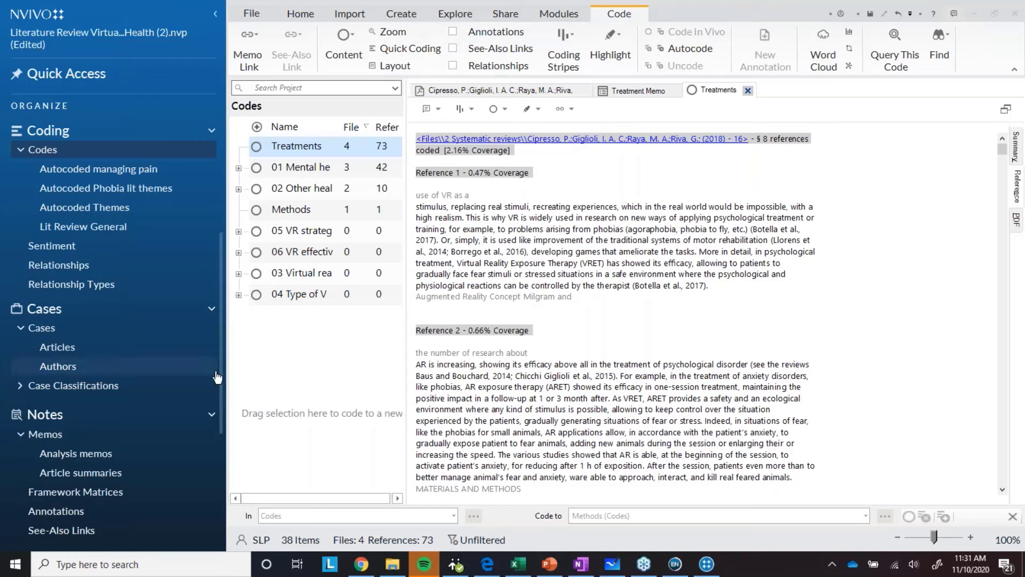
Close the Treatments code, the Treatment Memo and the annotated article.
{"action": "left_click_drag", "start_coordinate": [221, 376], "coordinate": [223, 315]}
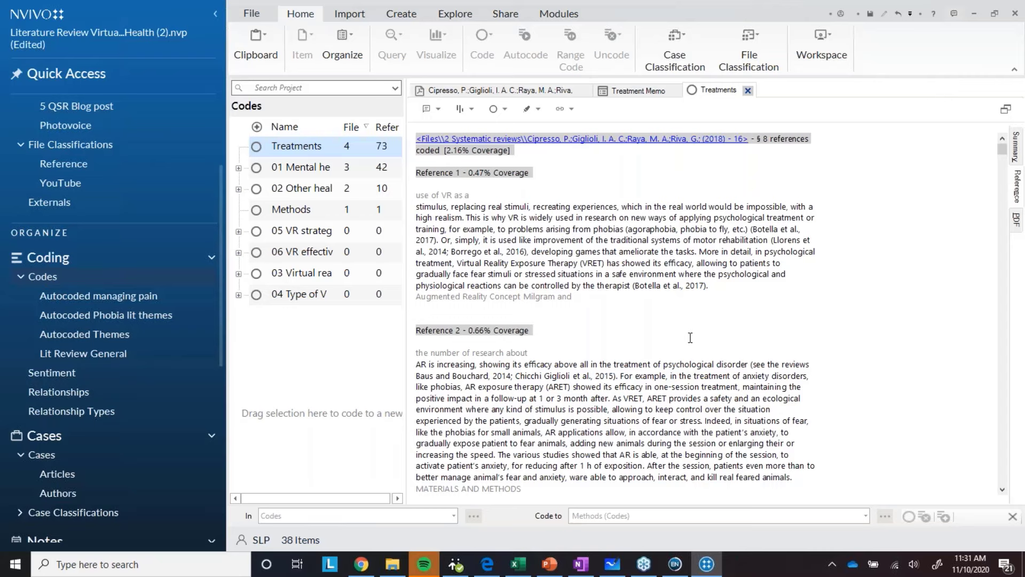
{"action": "left_click", "coordinate": [747, 91]}
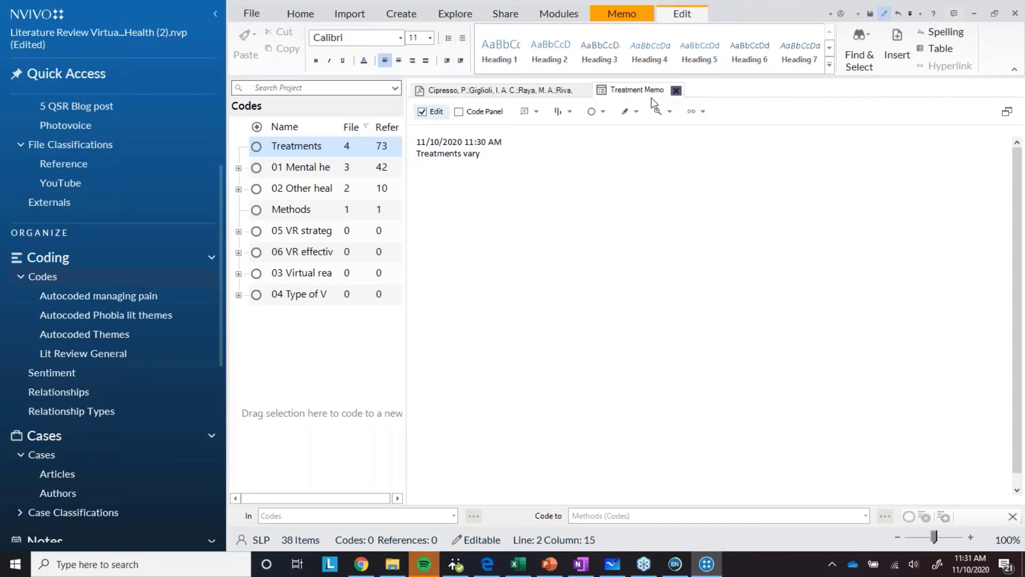
{"action": "left_click", "coordinate": [676, 92]}
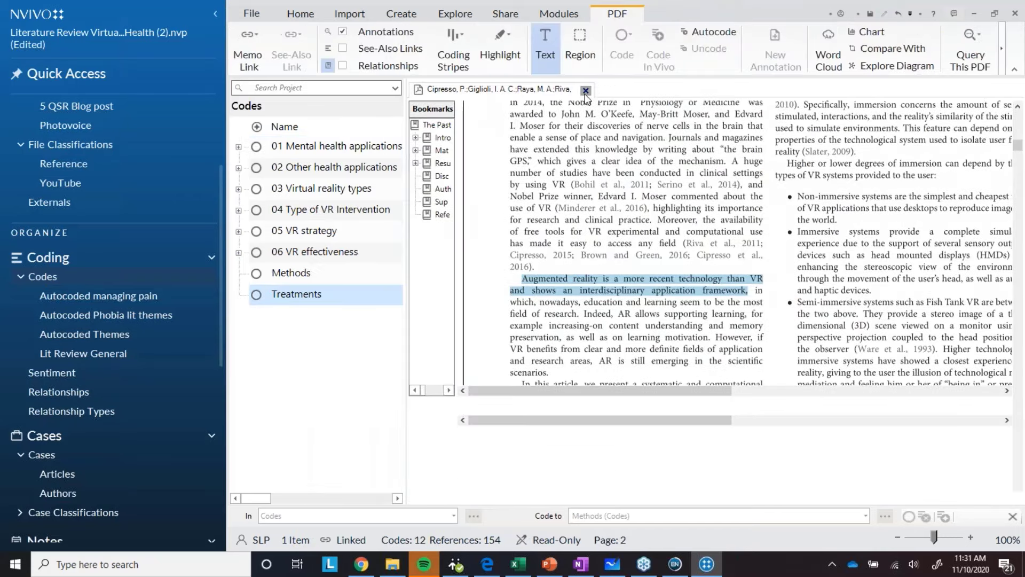
{"action": "left_click", "coordinate": [585, 91]}
Start a matrix coding query and add all four articles from the 2 Systematic reviews folder as rows.
{"action": "left_click", "coordinate": [457, 14]}
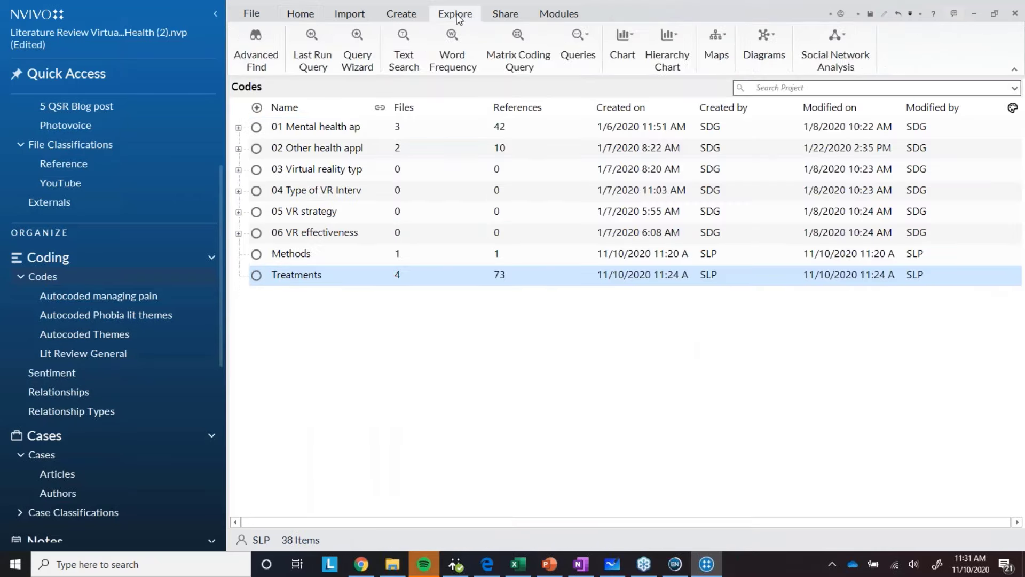
{"action": "left_click", "coordinate": [521, 40]}
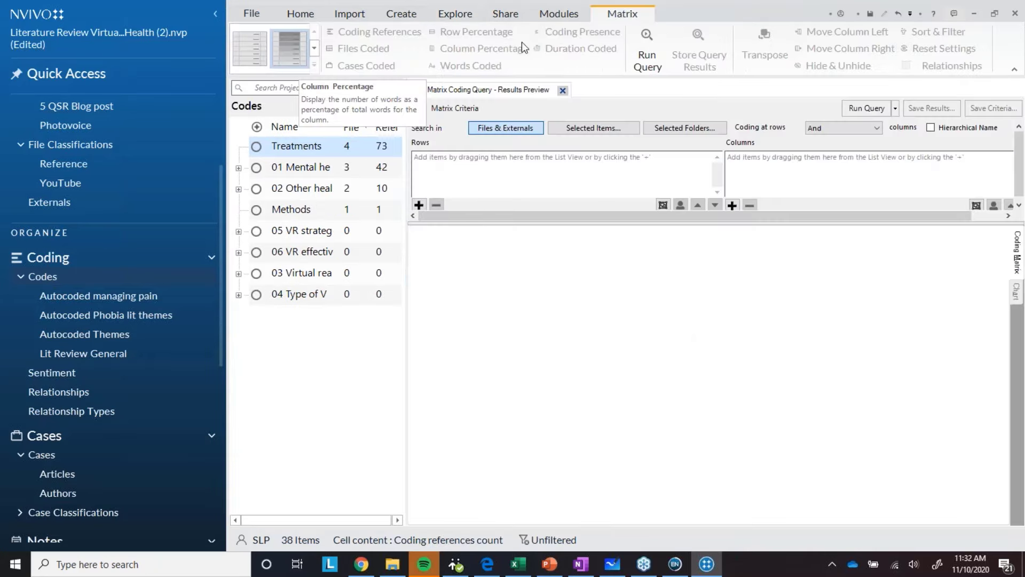
{"action": "left_click", "coordinate": [419, 205]}
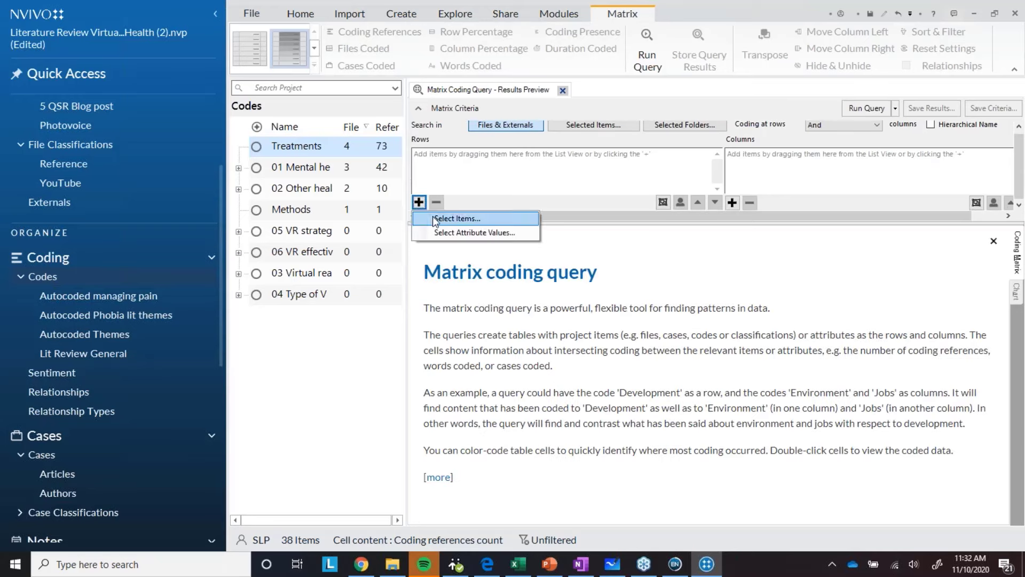
{"action": "left_click", "coordinate": [435, 219]}
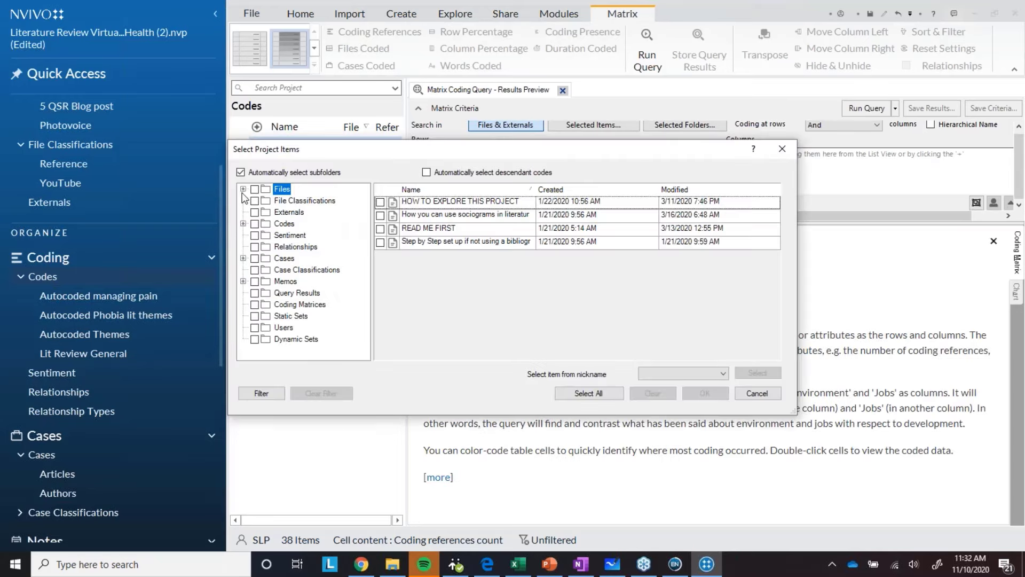
{"action": "left_click", "coordinate": [243, 190]}
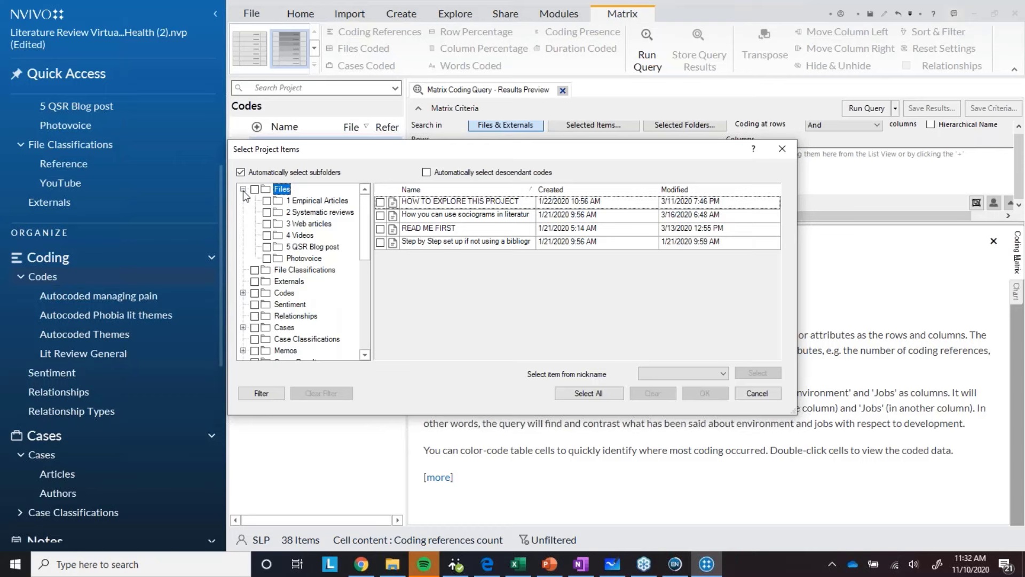
{"action": "left_click", "coordinate": [281, 214]}
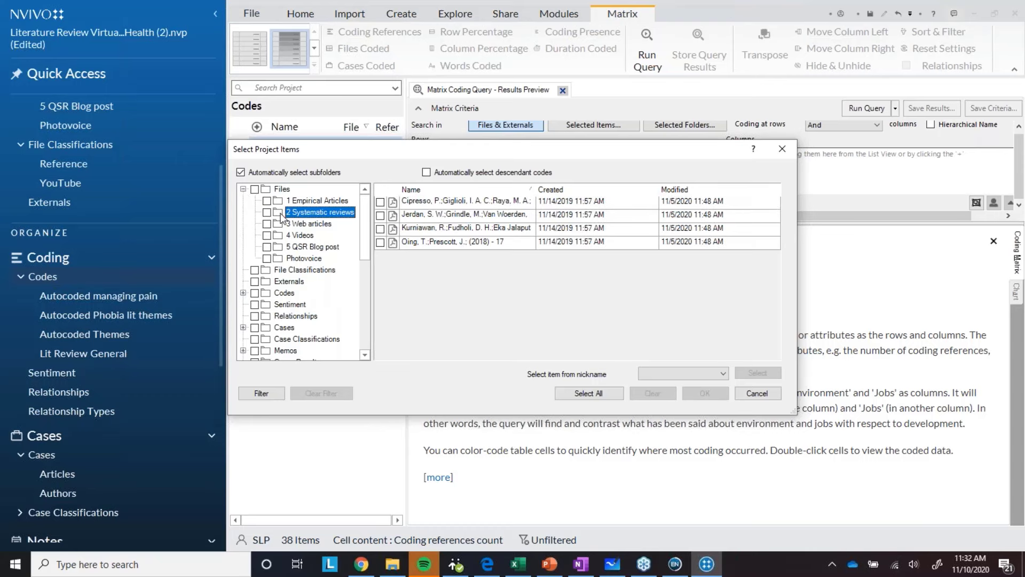
{"action": "left_click", "coordinate": [380, 202]}
{"action": "left_click", "coordinate": [380, 215]}
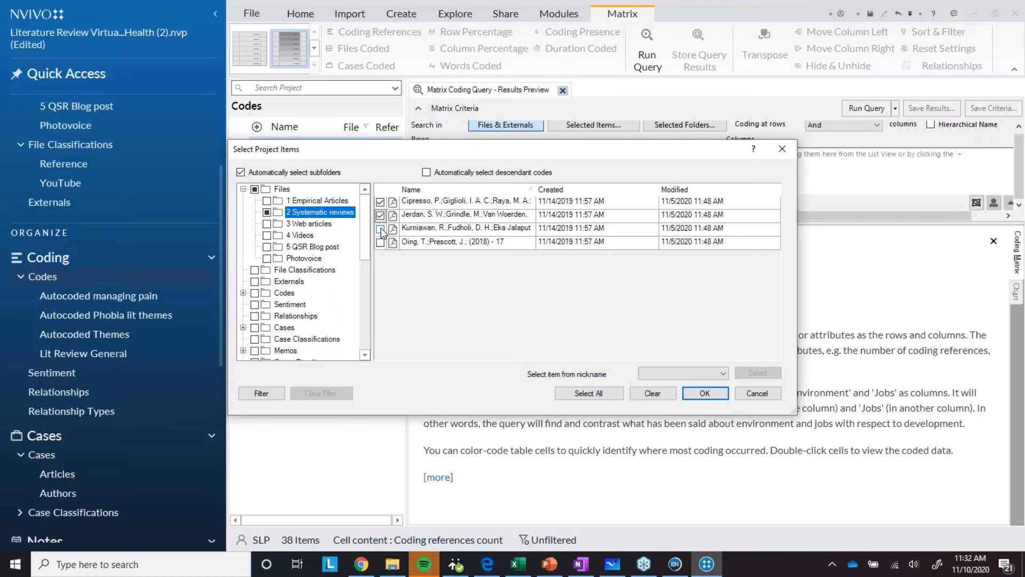
{"action": "left_click", "coordinate": [380, 229]}
{"action": "left_click", "coordinate": [380, 242]}
{"action": "left_click", "coordinate": [704, 394]}
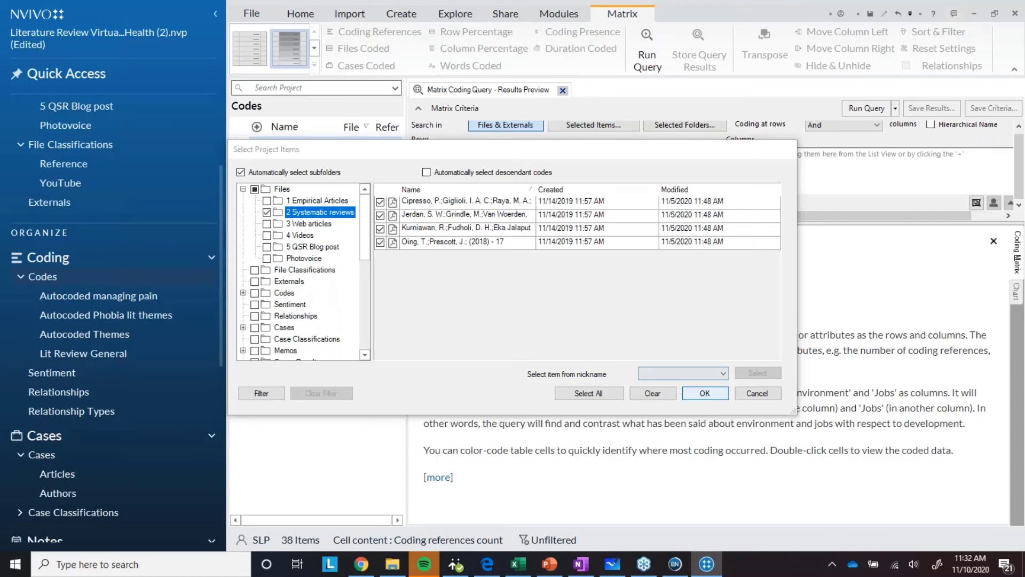
Add all eight child codes of 02 Other health applications, from Diabetes prevention to Reduction of urinary symptoms, as matrix columns.
{"action": "left_click", "coordinate": [732, 203]}
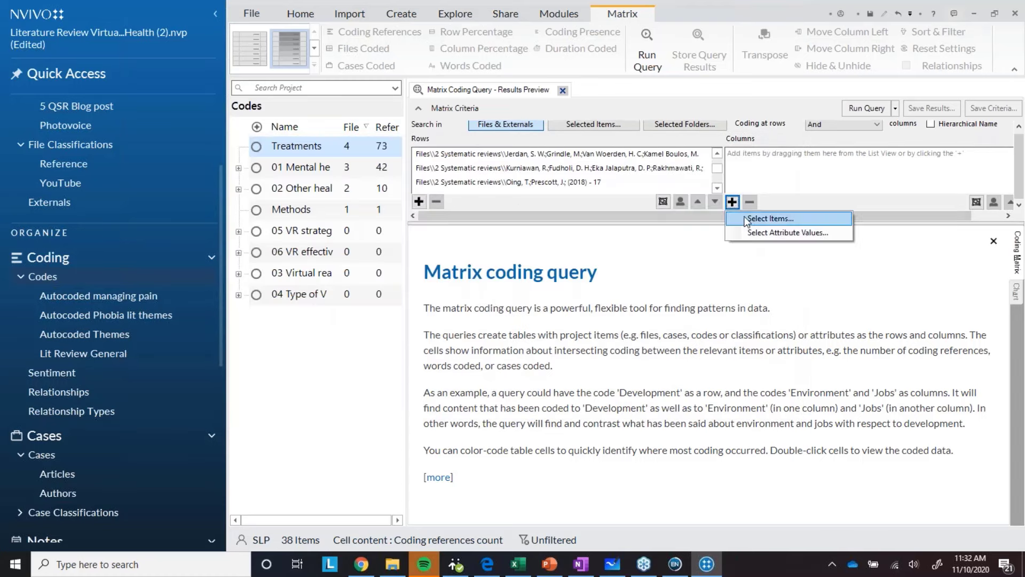
{"action": "left_click", "coordinate": [745, 217]}
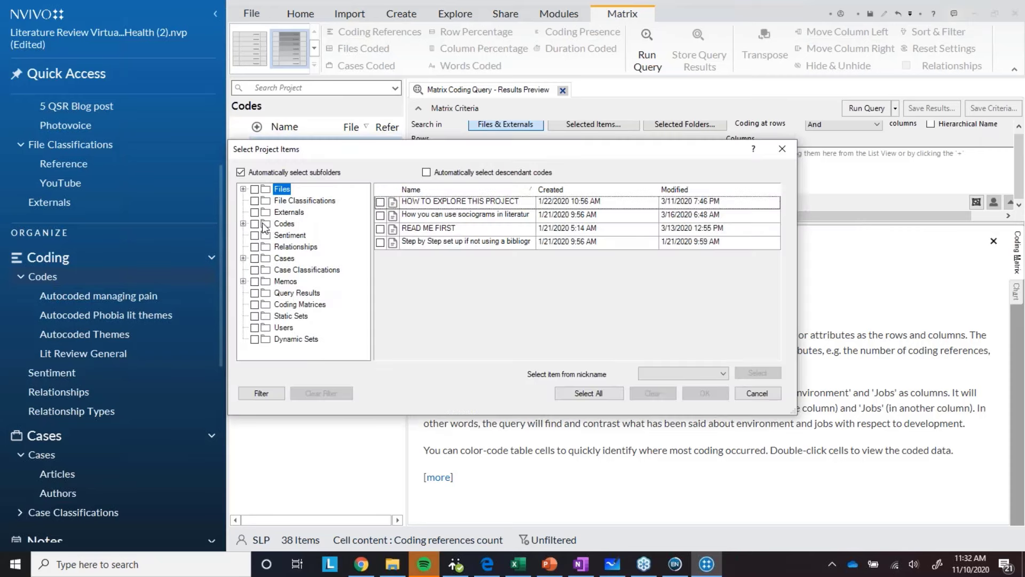
{"action": "left_click", "coordinate": [243, 223]}
{"action": "left_click", "coordinate": [265, 227]}
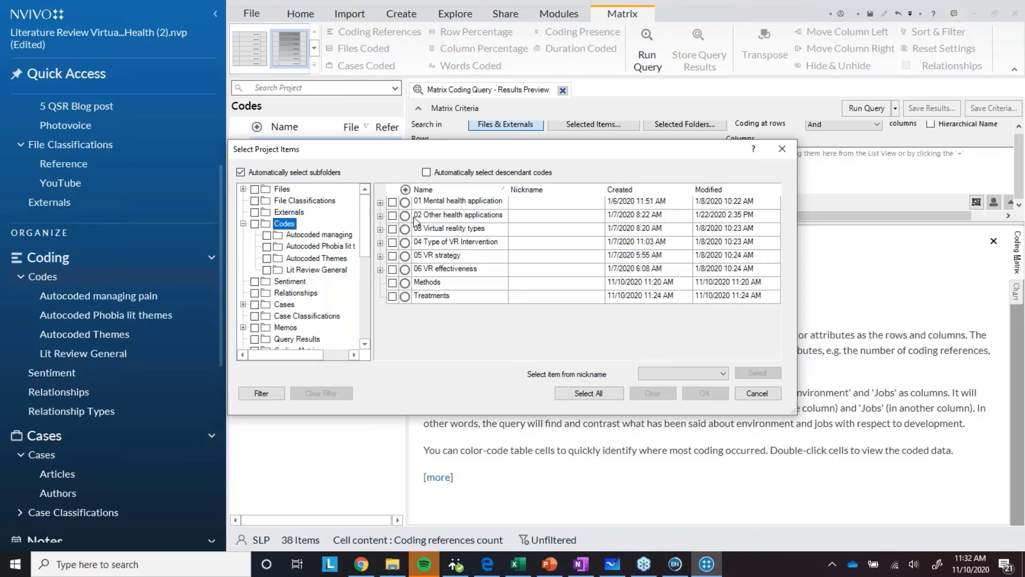
{"action": "left_click", "coordinate": [387, 221]}
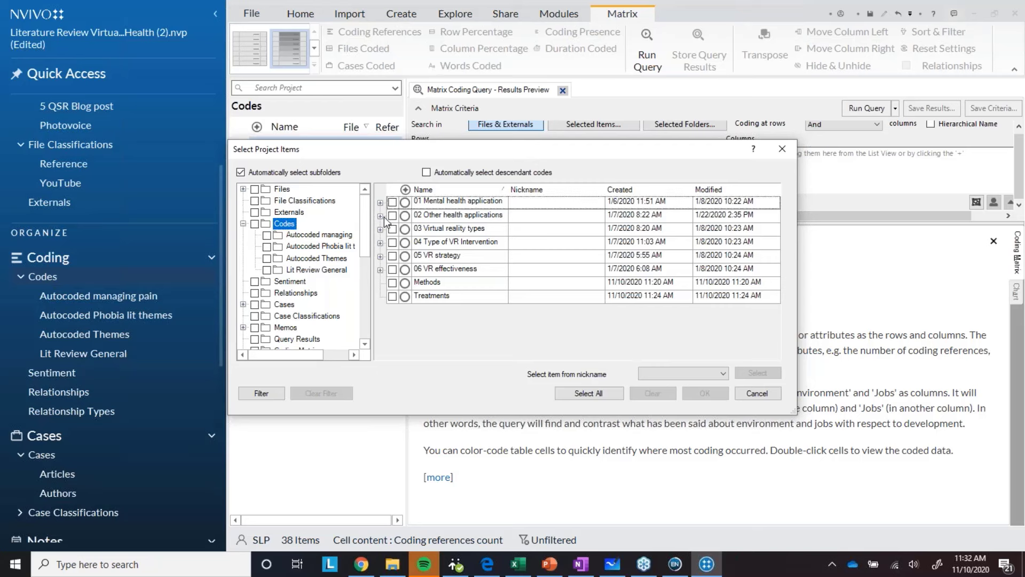
{"action": "left_click", "coordinate": [381, 216]}
{"action": "left_click", "coordinate": [405, 234]}
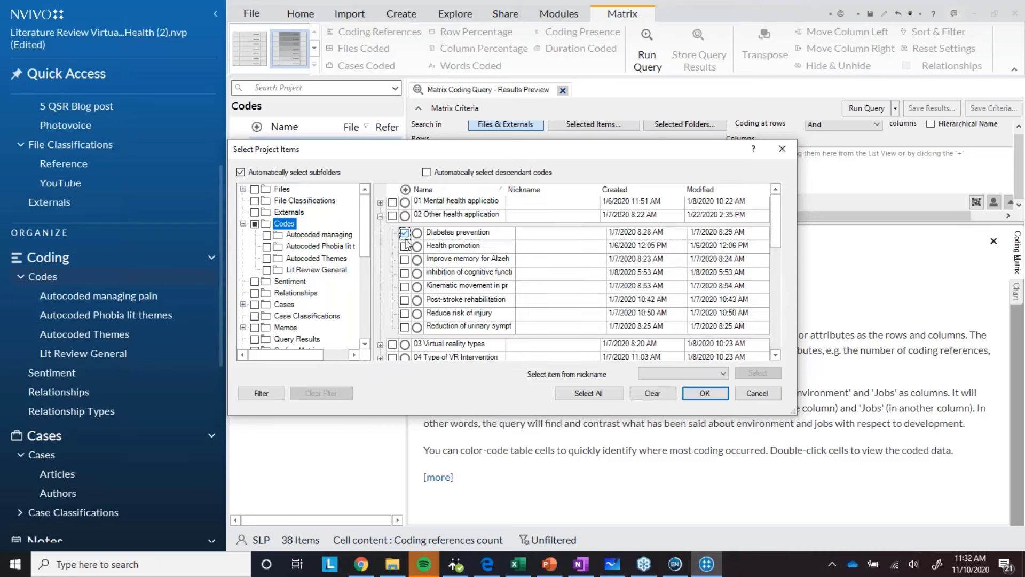
{"action": "left_click", "coordinate": [405, 246]}
{"action": "left_click", "coordinate": [405, 259]}
{"action": "left_click", "coordinate": [405, 273]}
{"action": "left_click", "coordinate": [405, 287]}
{"action": "left_click", "coordinate": [405, 300]}
{"action": "left_click", "coordinate": [405, 313]}
{"action": "left_click", "coordinate": [405, 327]}
{"action": "left_click", "coordinate": [705, 393]}
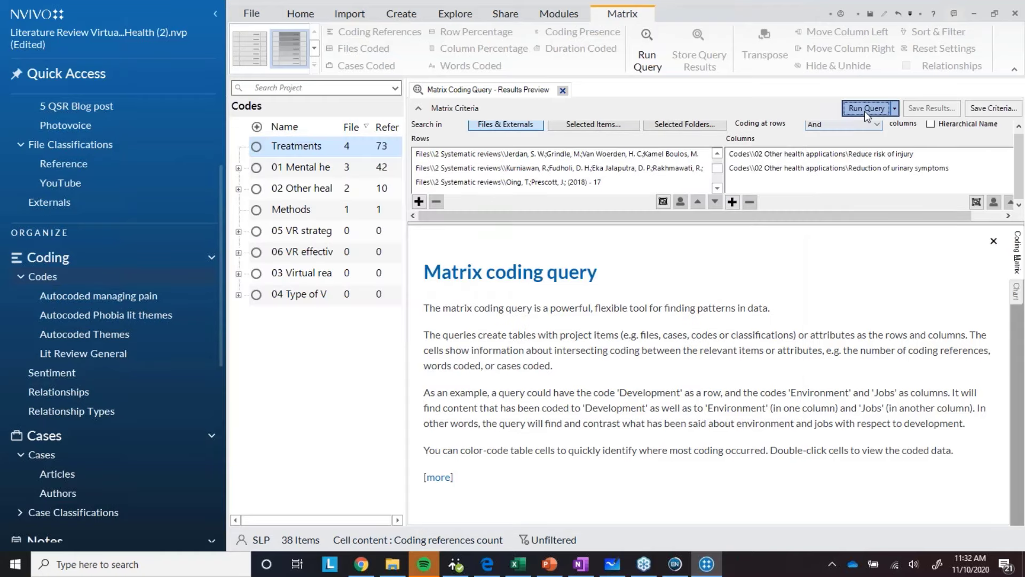
Run the matrix coding query and shade the result cells in blue.
{"action": "left_click", "coordinate": [866, 110]}
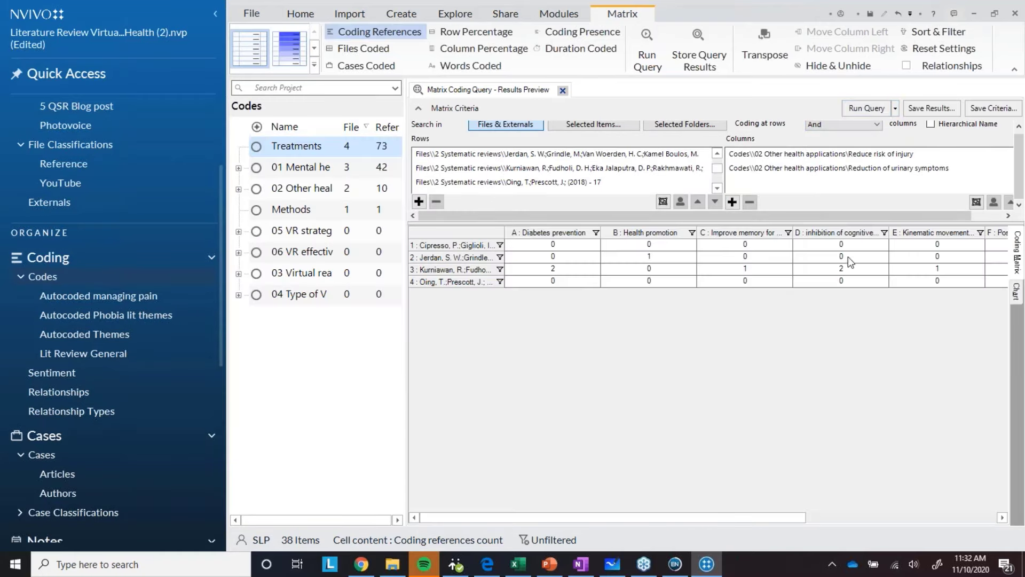
{"action": "left_click", "coordinate": [296, 53]}
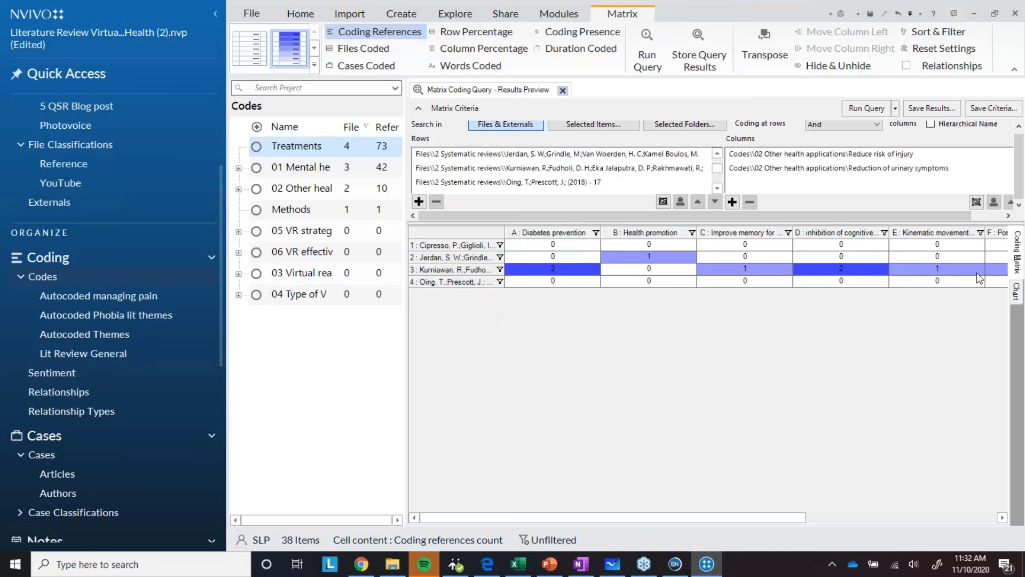
{"action": "right_click", "coordinate": [877, 253]}
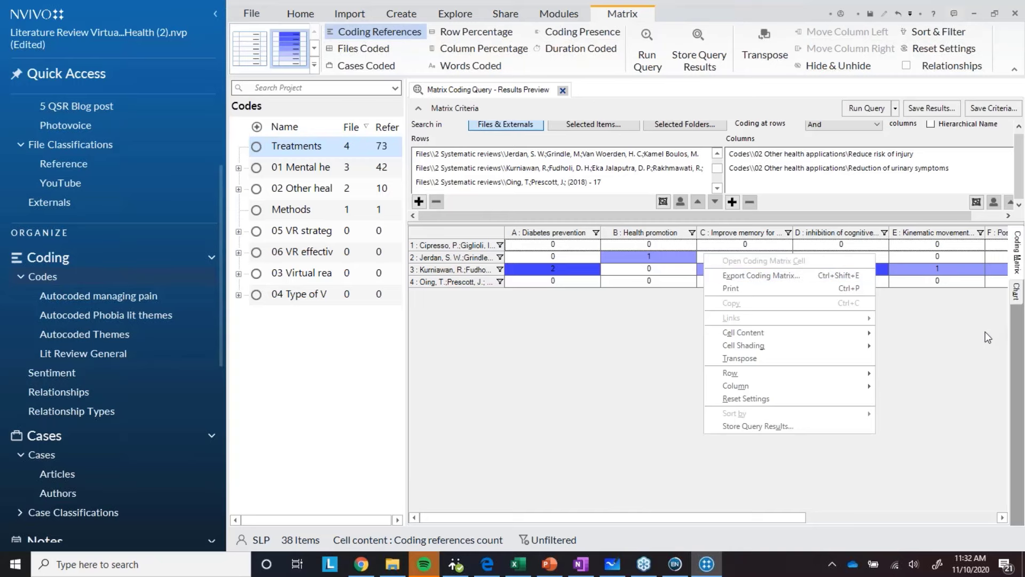
Show the matrix results as a chart and change its type to Stacked Column.
{"action": "left_click", "coordinate": [1016, 291]}
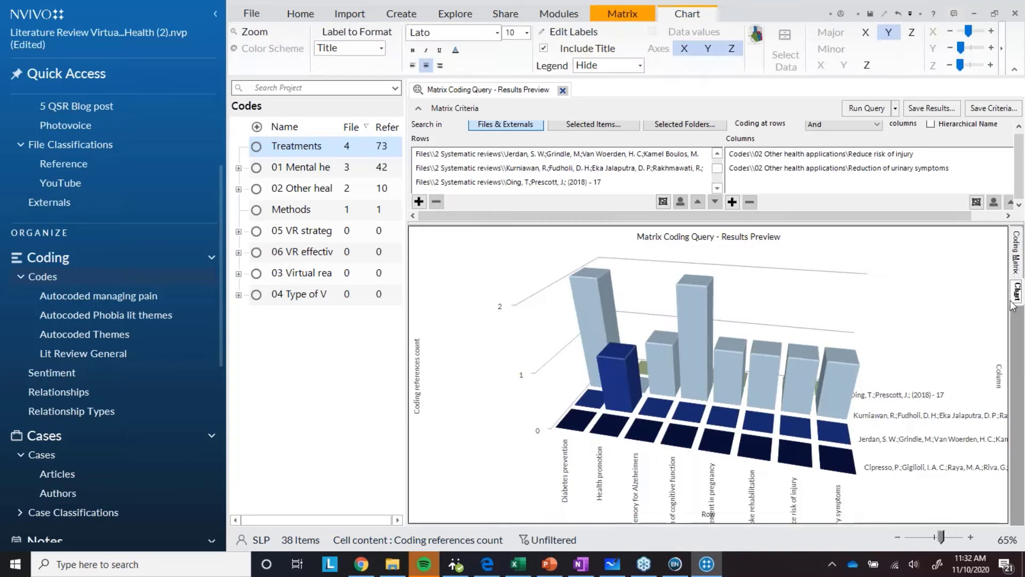
{"action": "left_click", "coordinate": [756, 35]}
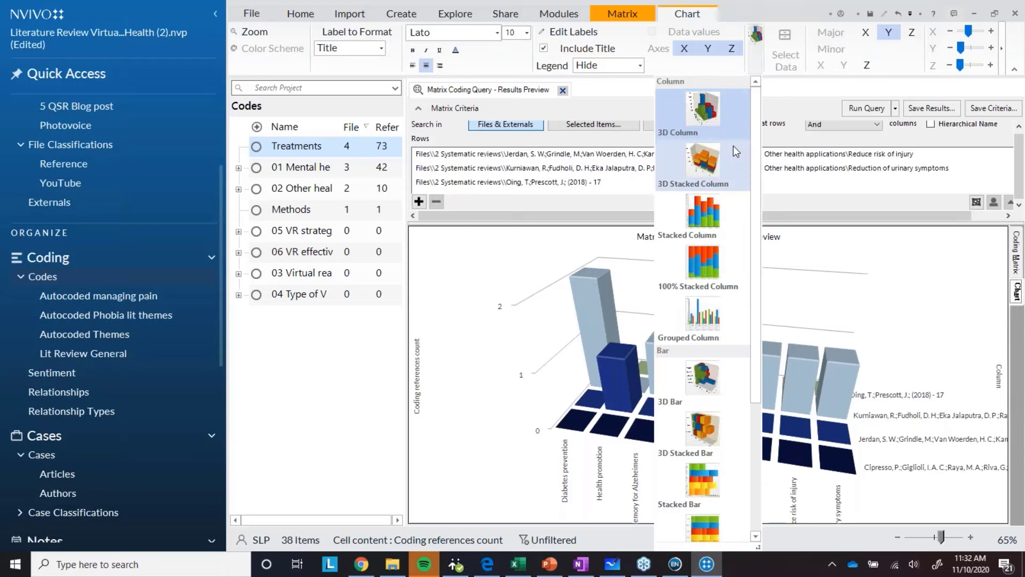
{"action": "left_click", "coordinate": [704, 214]}
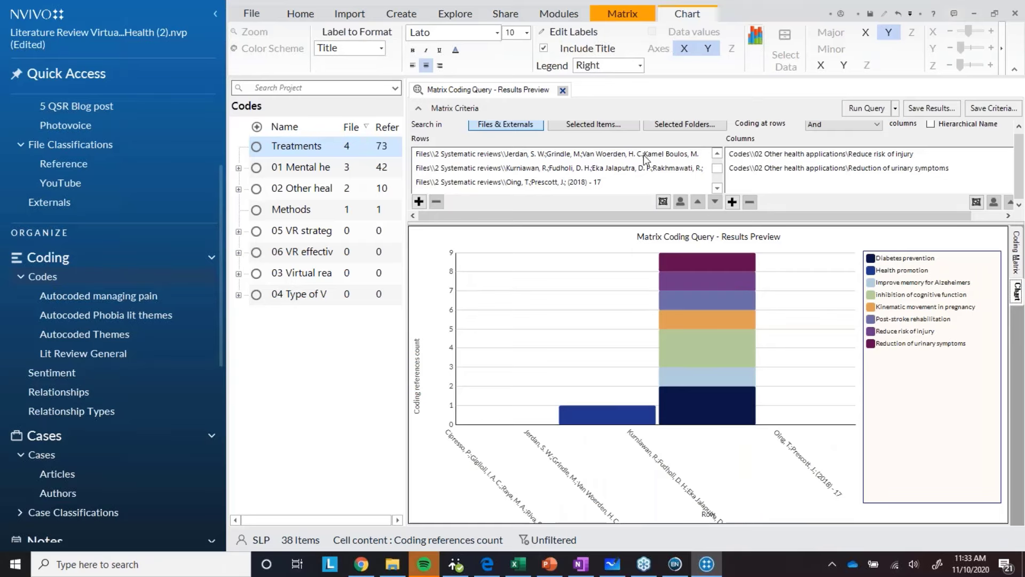
Close the matrix coding results and start a new crosstab query.
{"action": "left_click", "coordinate": [563, 91]}
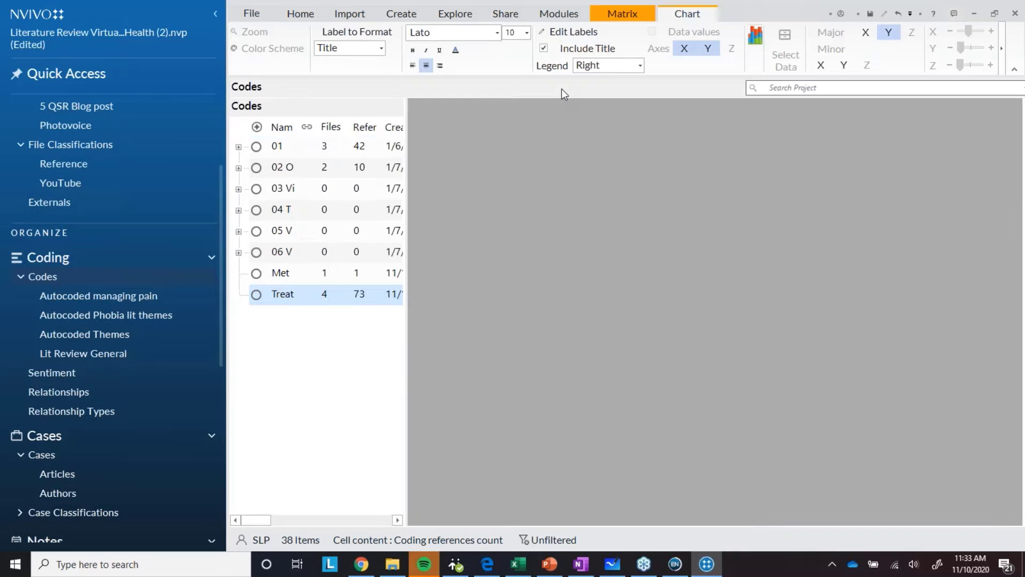
{"action": "left_click", "coordinate": [457, 15]}
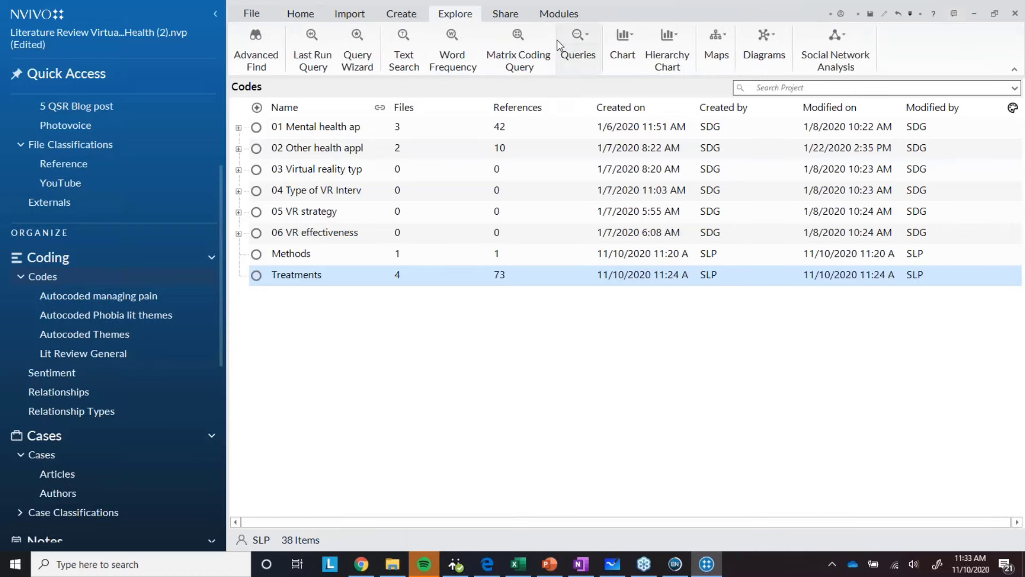
{"action": "left_click", "coordinate": [578, 47]}
{"action": "left_click", "coordinate": [564, 92]}
Add all seven child codes of 01 Mental health applications, from Addiction and substance abuse to Stress, to the crosstab.
{"action": "left_click", "coordinate": [420, 206]}
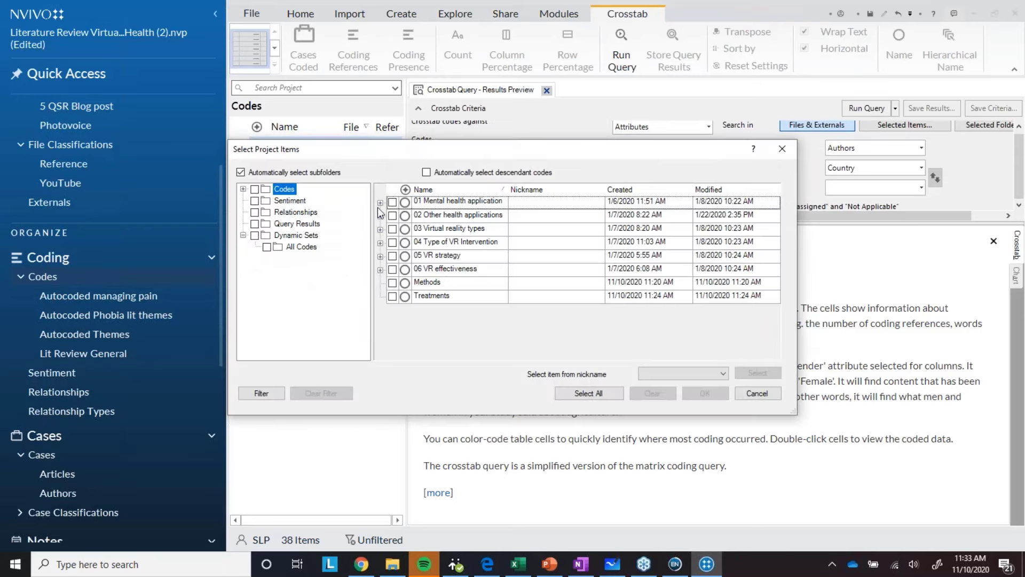
{"action": "left_click", "coordinate": [243, 189]}
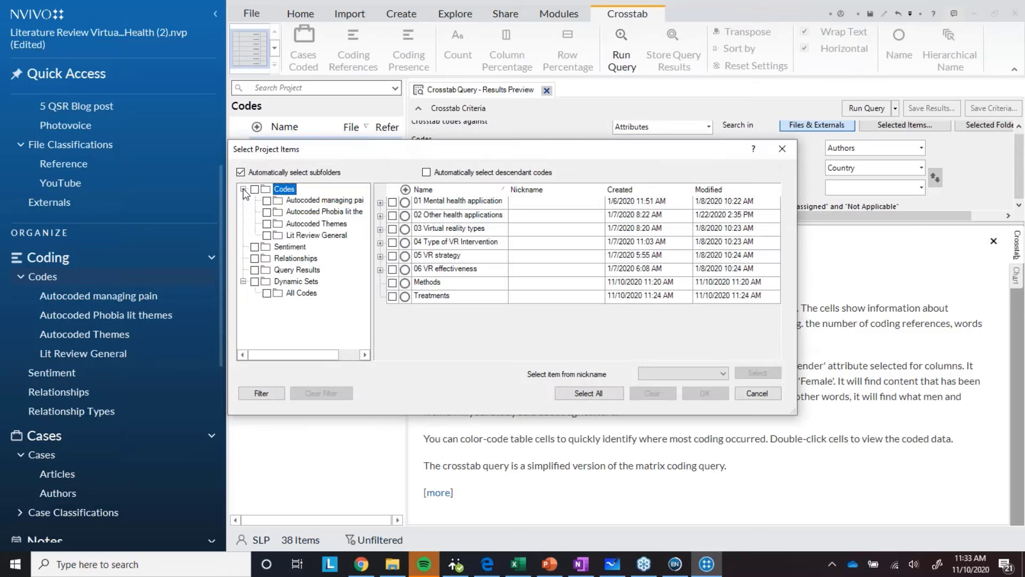
{"action": "left_click", "coordinate": [243, 189]}
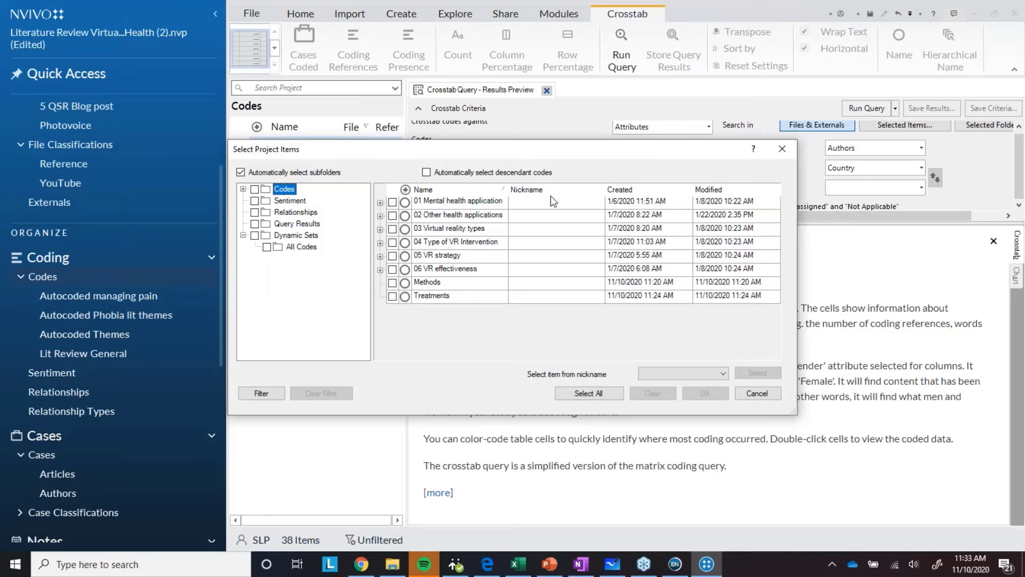
{"action": "left_click", "coordinate": [380, 203]}
{"action": "left_click", "coordinate": [405, 219]}
{"action": "left_click", "coordinate": [405, 234]}
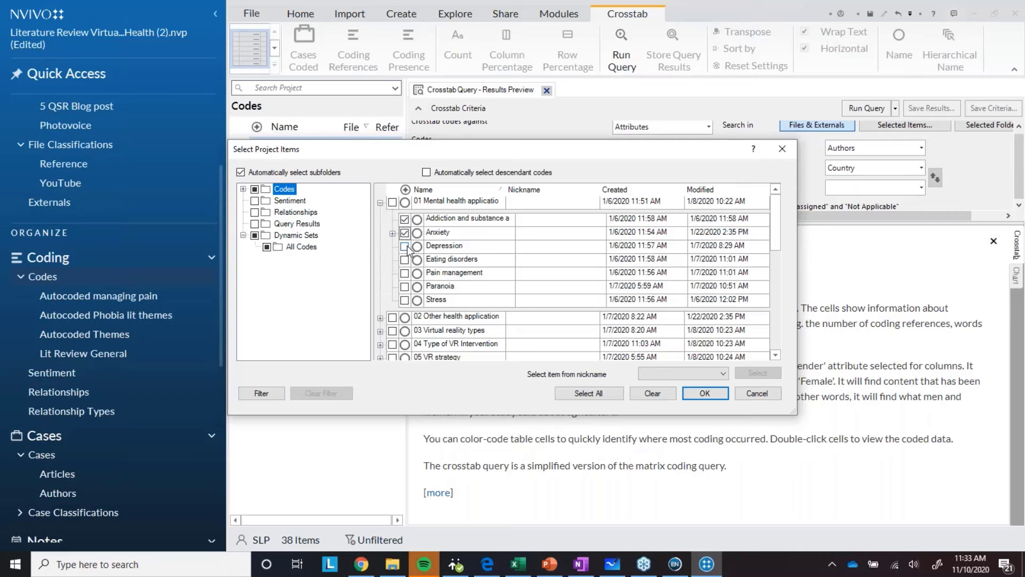
{"action": "left_click", "coordinate": [405, 246]}
{"action": "left_click", "coordinate": [404, 260]}
{"action": "left_click", "coordinate": [405, 273]}
{"action": "left_click", "coordinate": [405, 287]}
{"action": "left_click", "coordinate": [405, 300]}
{"action": "left_click", "coordinate": [705, 394]}
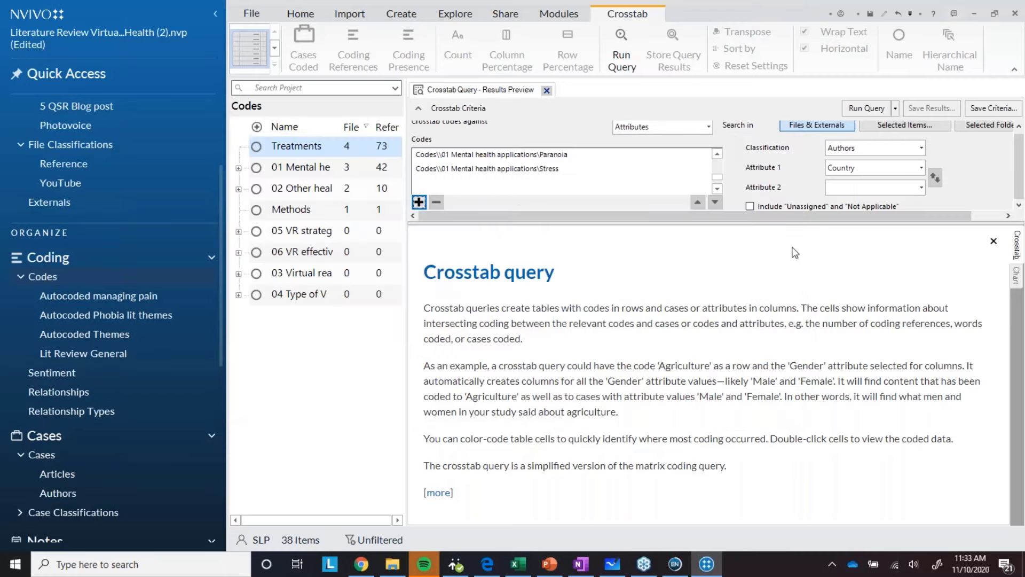
Run the crosstab against the Year attribute of the Reference classification and shade the result cells in green.
{"action": "left_click", "coordinate": [922, 148]}
{"action": "left_click", "coordinate": [901, 178]}
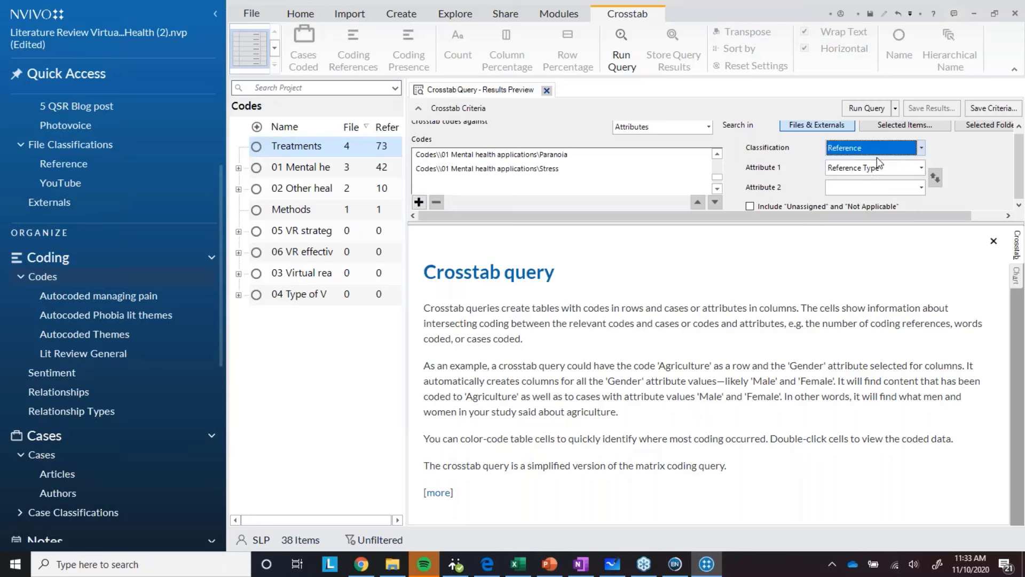
{"action": "left_click", "coordinate": [922, 169]}
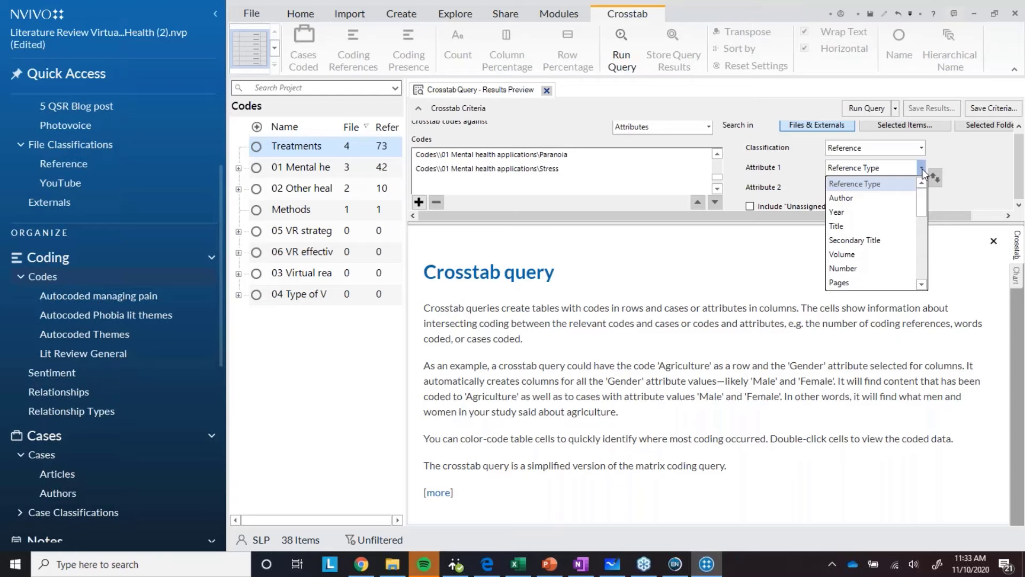
{"action": "left_click", "coordinate": [894, 212]}
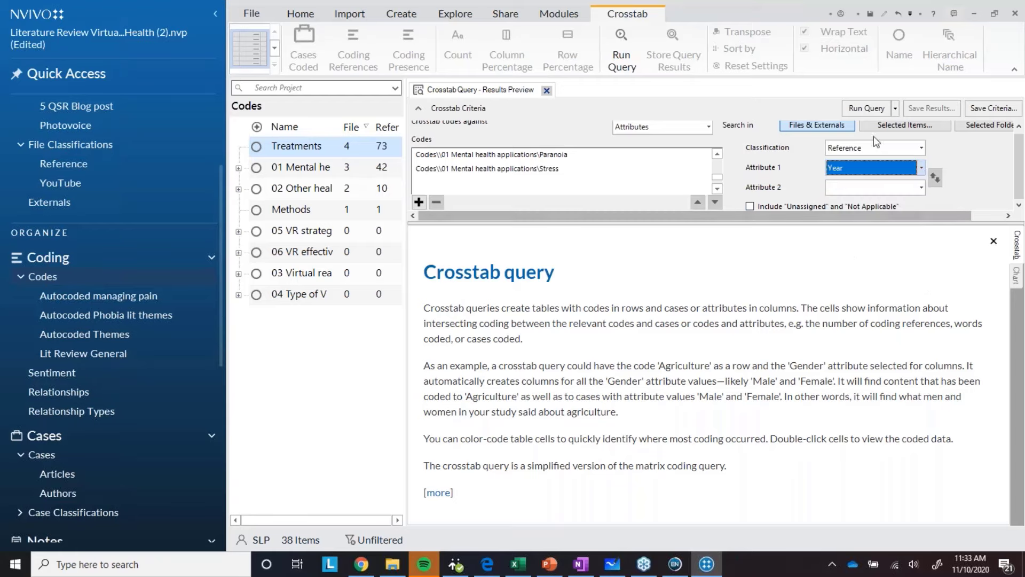
{"action": "left_click", "coordinate": [861, 109]}
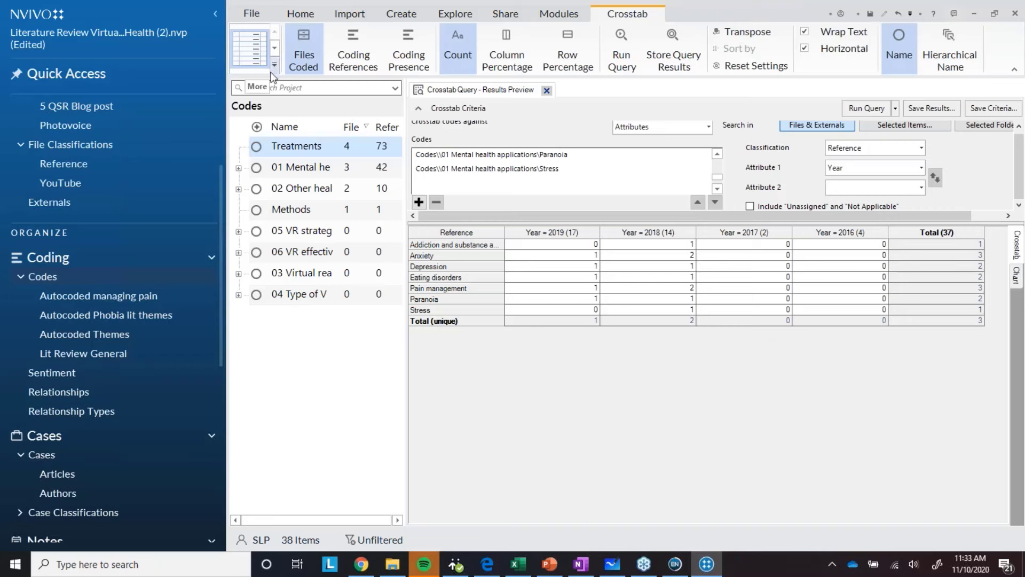
{"action": "left_click", "coordinate": [275, 49]}
{"action": "left_click", "coordinate": [252, 48]}
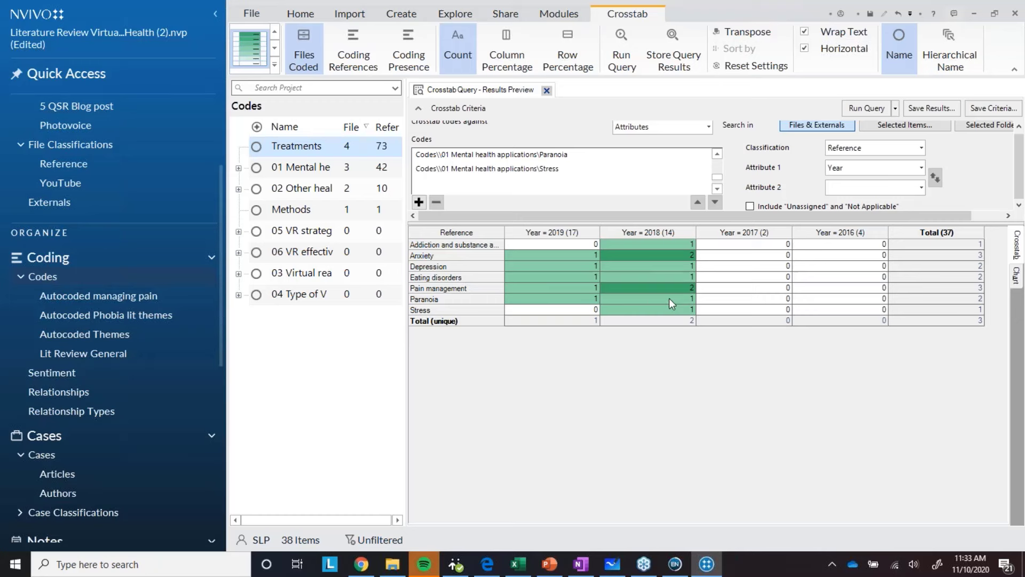
Rerun the crosstab with Type of Work as the first attribute and close the query.
{"action": "left_click", "coordinate": [921, 167]}
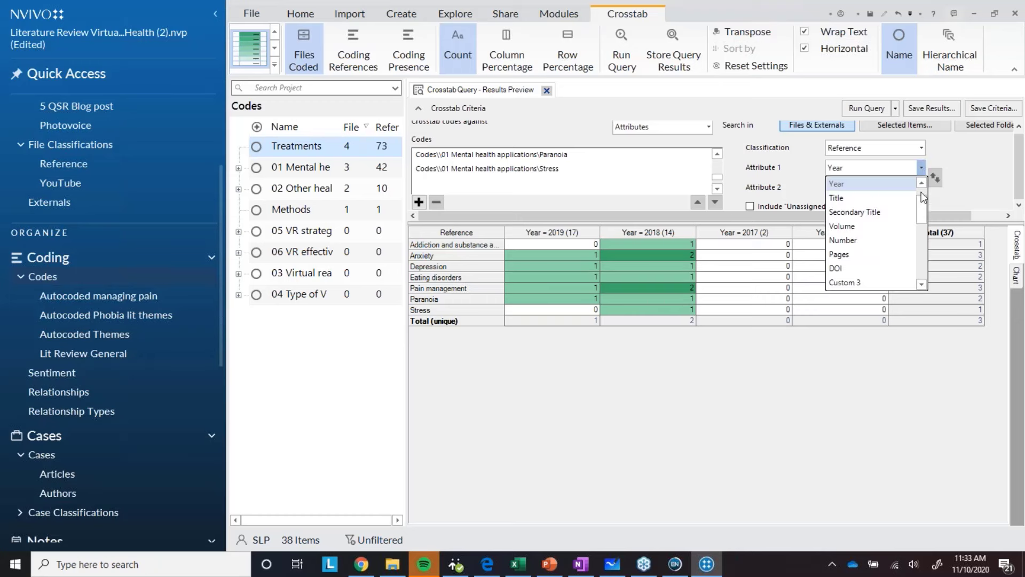
{"action": "left_click_drag", "start_coordinate": [922, 192], "coordinate": [922, 270]}
{"action": "left_click", "coordinate": [875, 255]}
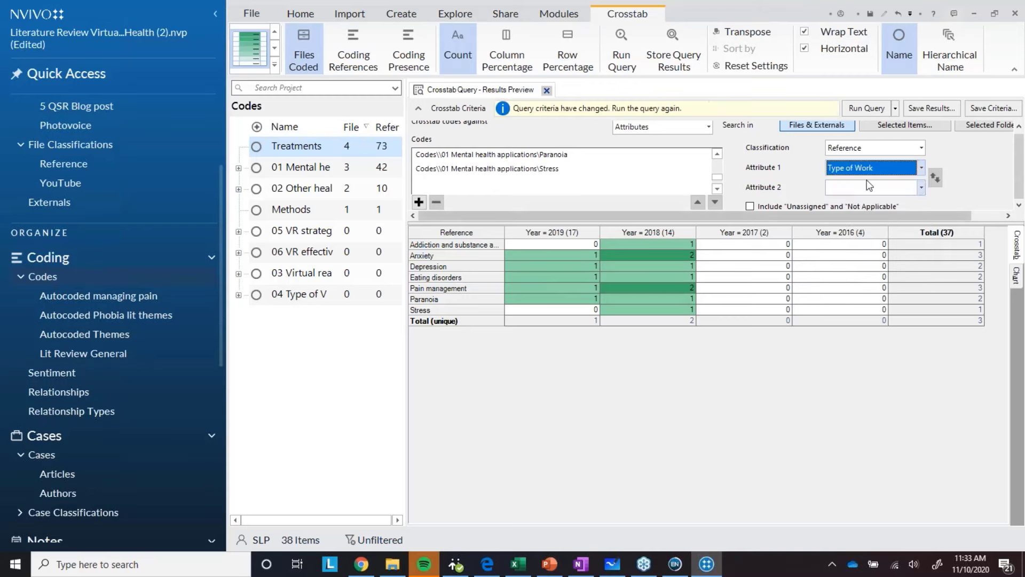
{"action": "left_click", "coordinate": [862, 108]}
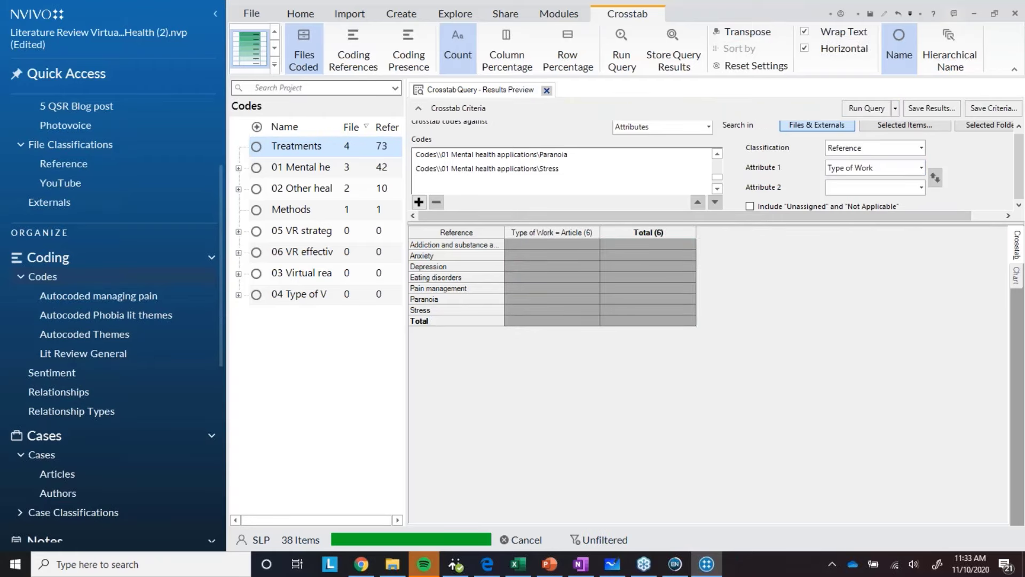
{"action": "left_click", "coordinate": [586, 253]}
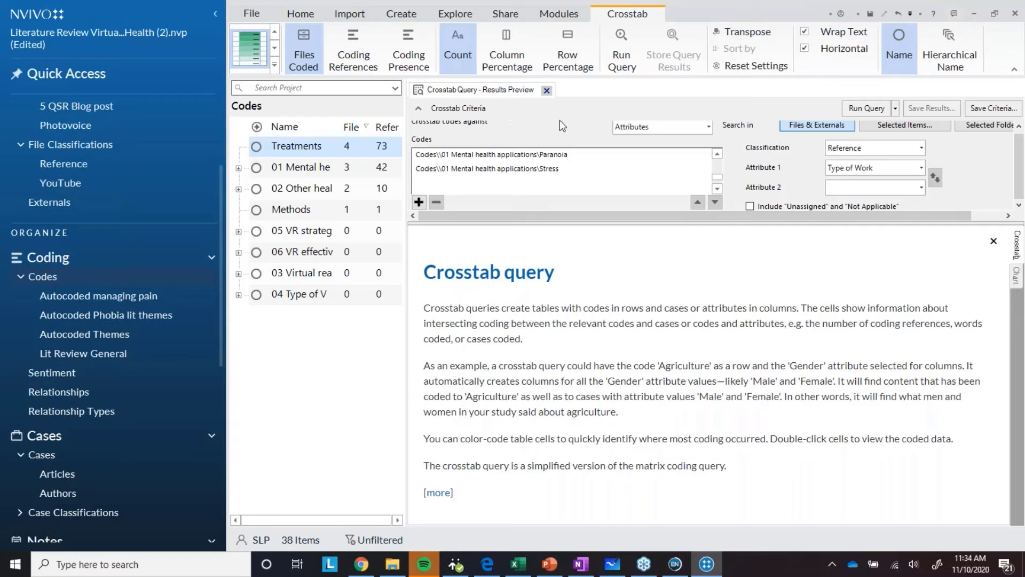
{"action": "left_click", "coordinate": [547, 90]}
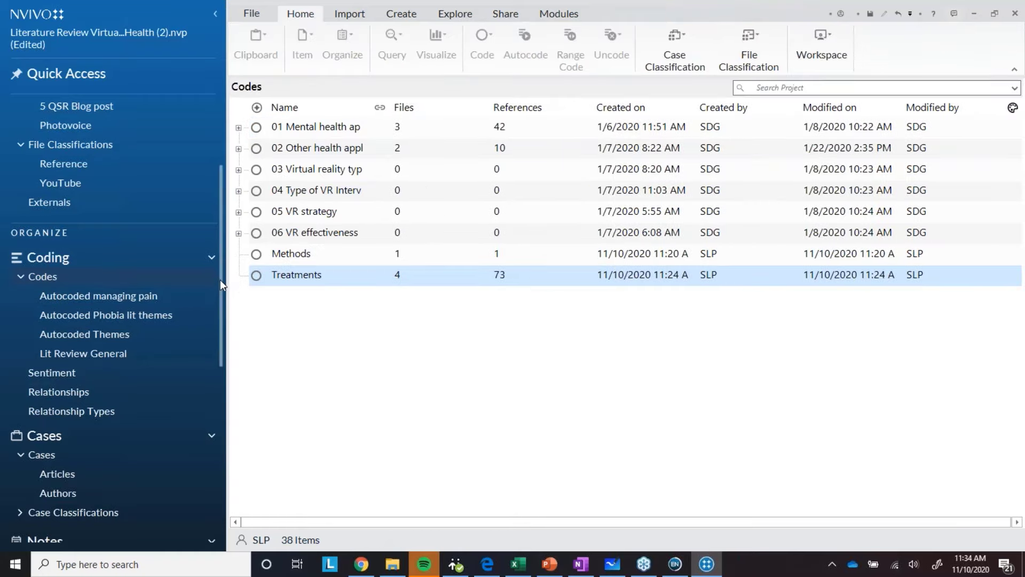
Start a new framework matrix and name it Lit review.
{"action": "left_click_drag", "start_coordinate": [222, 280], "coordinate": [229, 394]}
{"action": "left_click", "coordinate": [107, 412]}
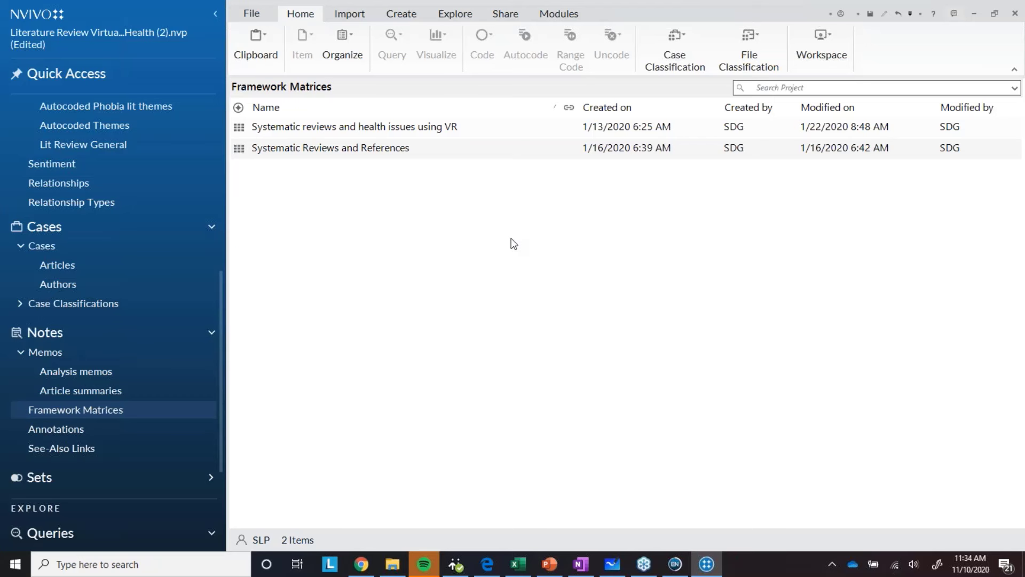
{"action": "right_click", "coordinate": [382, 241]}
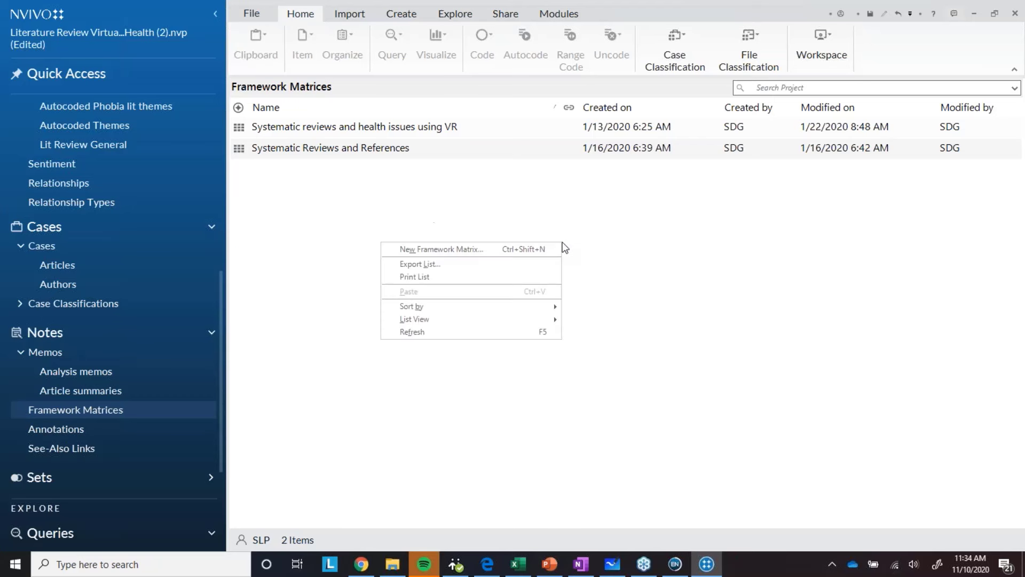
{"action": "left_click", "coordinate": [526, 247]}
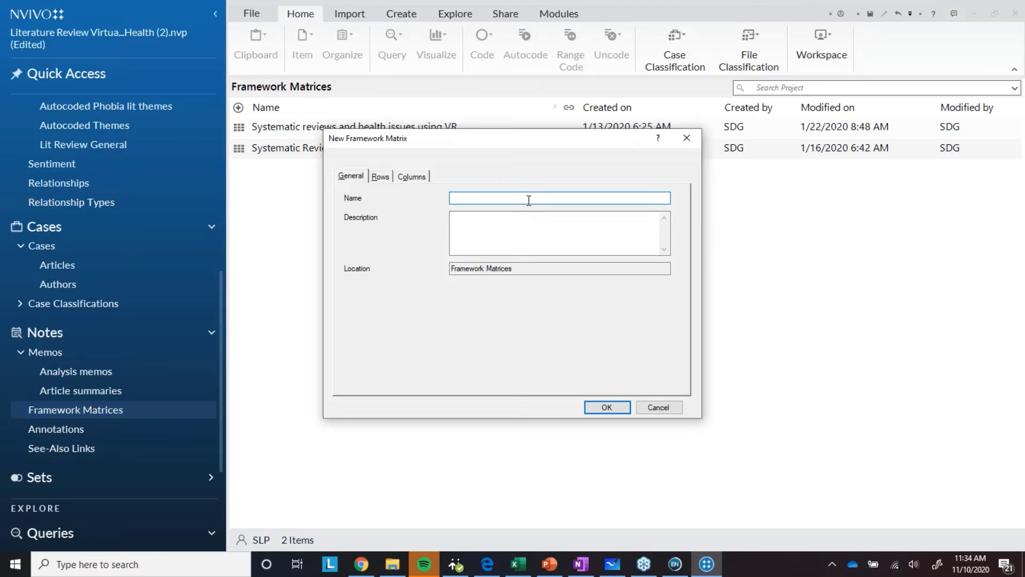
{"action": "type", "text": "Lit review"}
Add the first seven cases of the Authors folder as rows of the framework matrix.
{"action": "left_click", "coordinate": [382, 175]}
{"action": "left_click", "coordinate": [363, 380]}
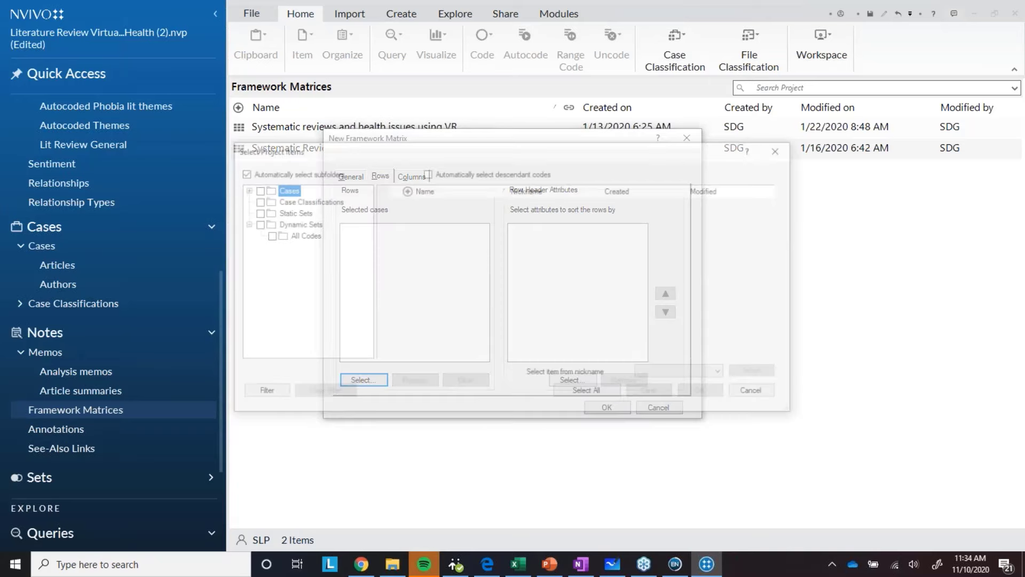
{"action": "left_click", "coordinate": [243, 189]}
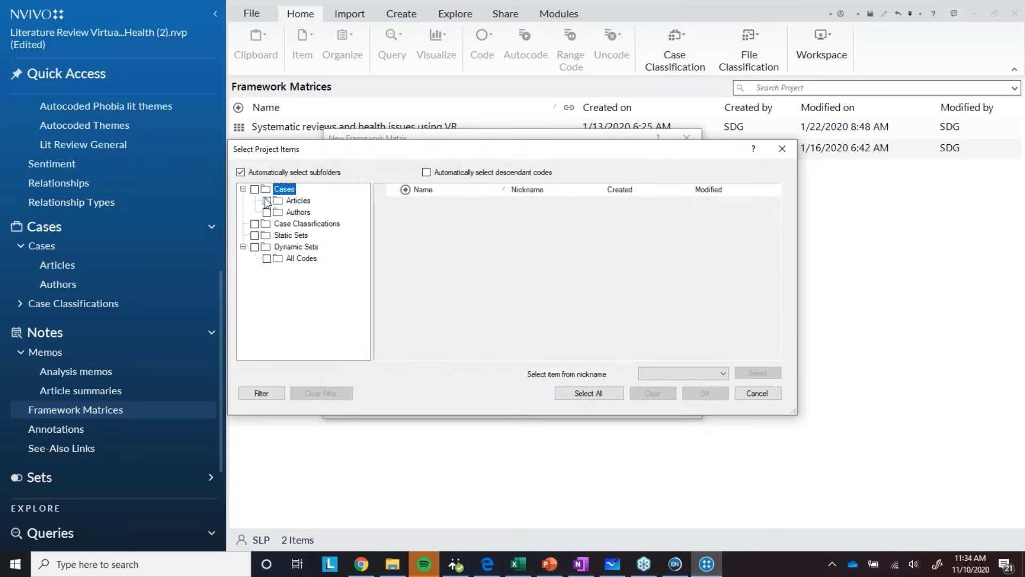
{"action": "left_click", "coordinate": [282, 202]}
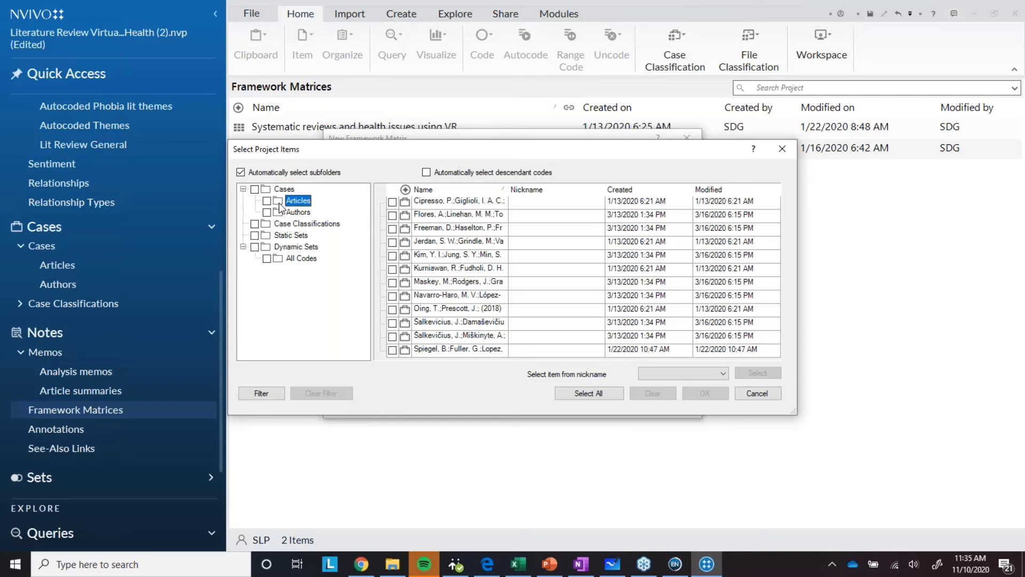
{"action": "left_click", "coordinate": [304, 214]}
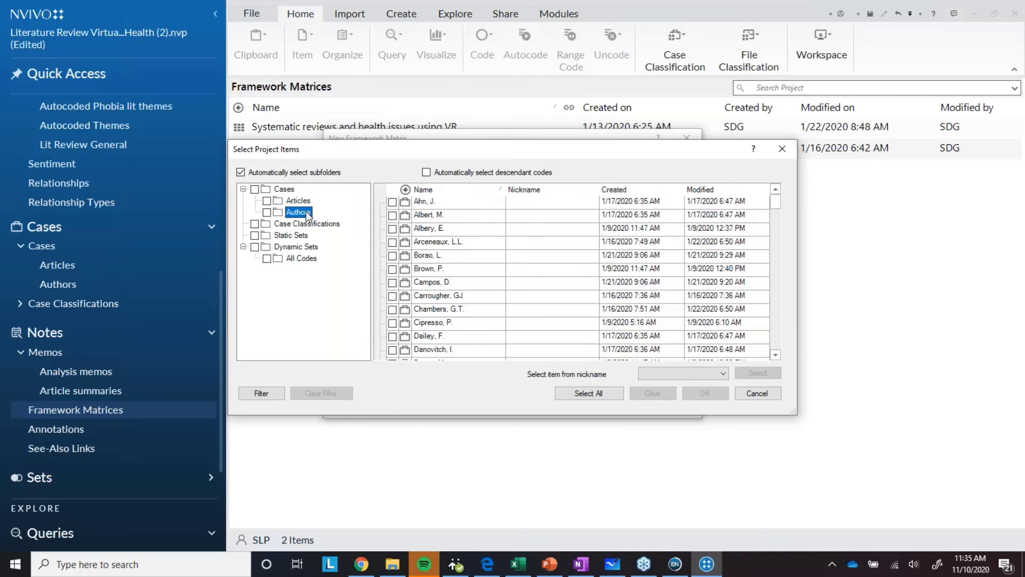
{"action": "left_click", "coordinate": [392, 203]}
{"action": "left_click", "coordinate": [392, 215]}
{"action": "left_click", "coordinate": [393, 229]}
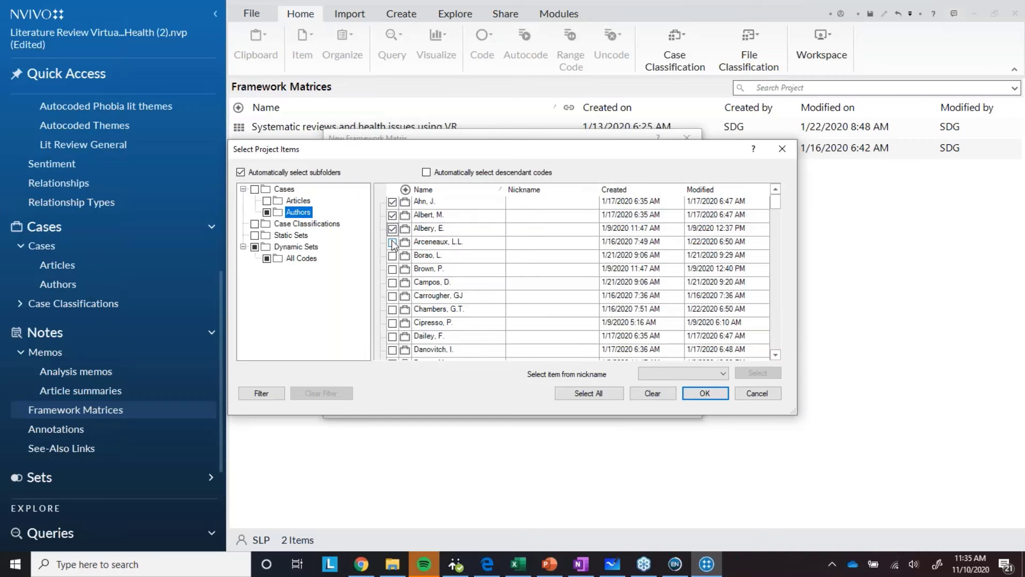
{"action": "left_click", "coordinate": [393, 242]}
{"action": "left_click", "coordinate": [392, 255]}
{"action": "left_click", "coordinate": [393, 269]}
{"action": "left_click", "coordinate": [393, 282]}
{"action": "left_click", "coordinate": [705, 394]}
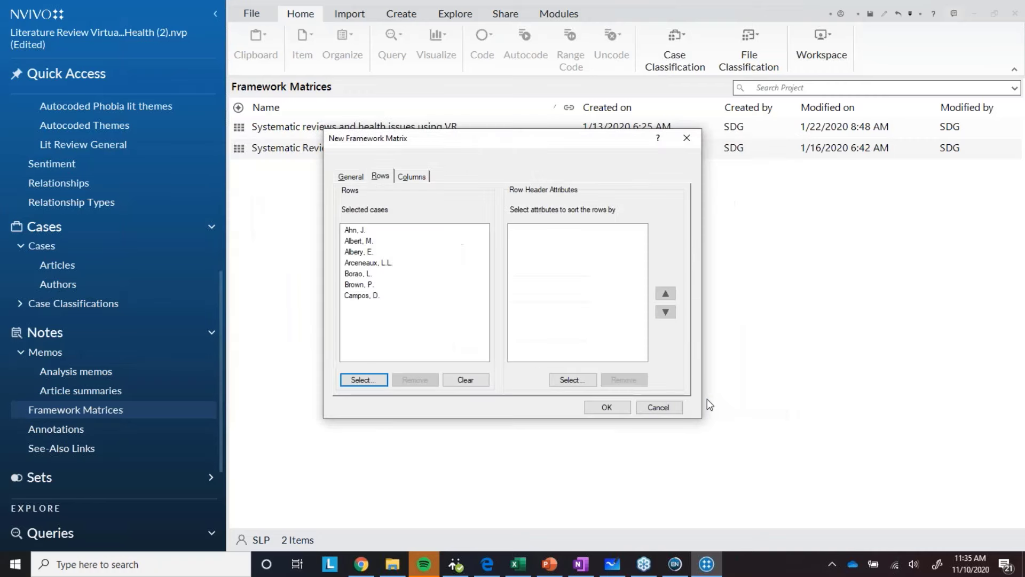
Add all seven child codes of 01 Mental health applications as theme columns and create the framework matrix.
{"action": "left_click", "coordinate": [410, 180]}
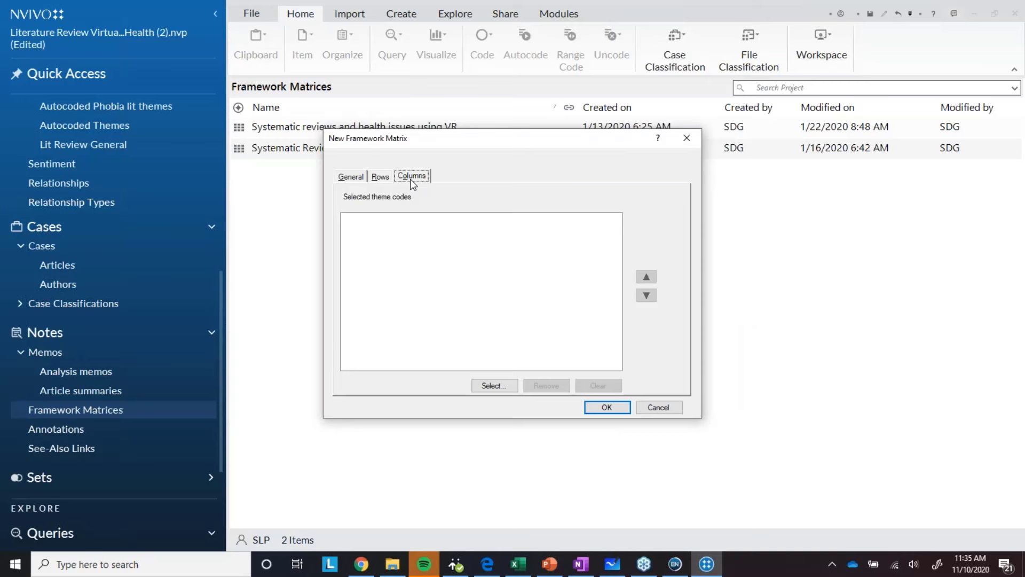
{"action": "left_click", "coordinate": [514, 390]}
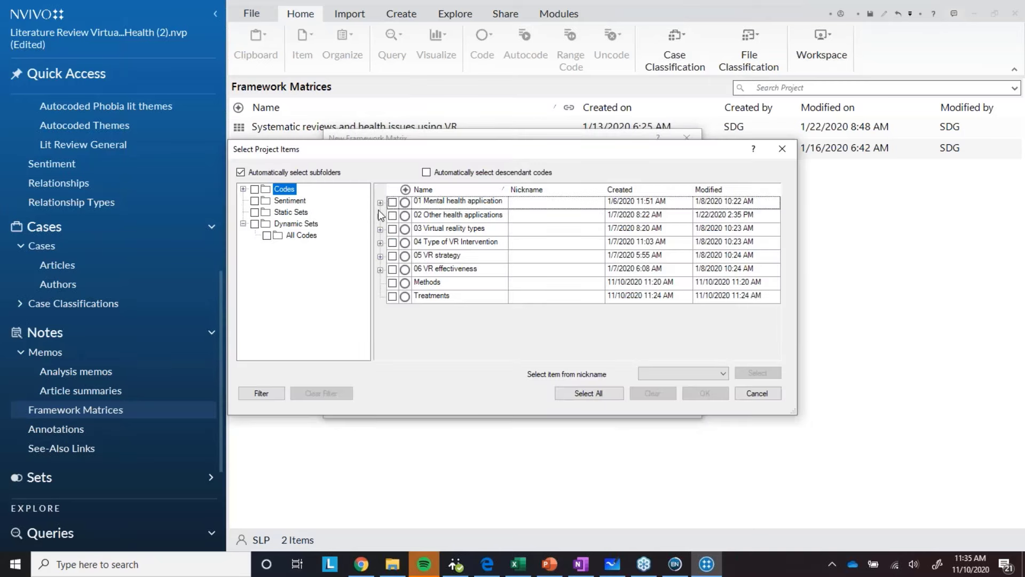
{"action": "left_click", "coordinate": [380, 203]}
{"action": "left_click", "coordinate": [404, 219]}
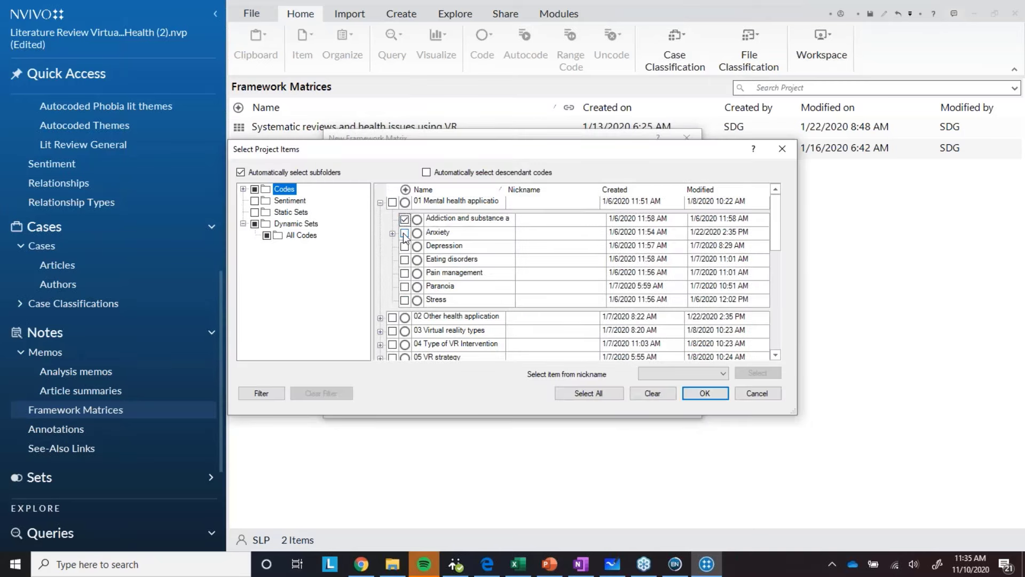
{"action": "left_click", "coordinate": [404, 233]}
{"action": "left_click", "coordinate": [404, 246]}
{"action": "left_click", "coordinate": [404, 260]}
{"action": "left_click", "coordinate": [404, 273]}
{"action": "left_click", "coordinate": [405, 287]}
{"action": "left_click", "coordinate": [404, 300]}
{"action": "left_click", "coordinate": [689, 396]}
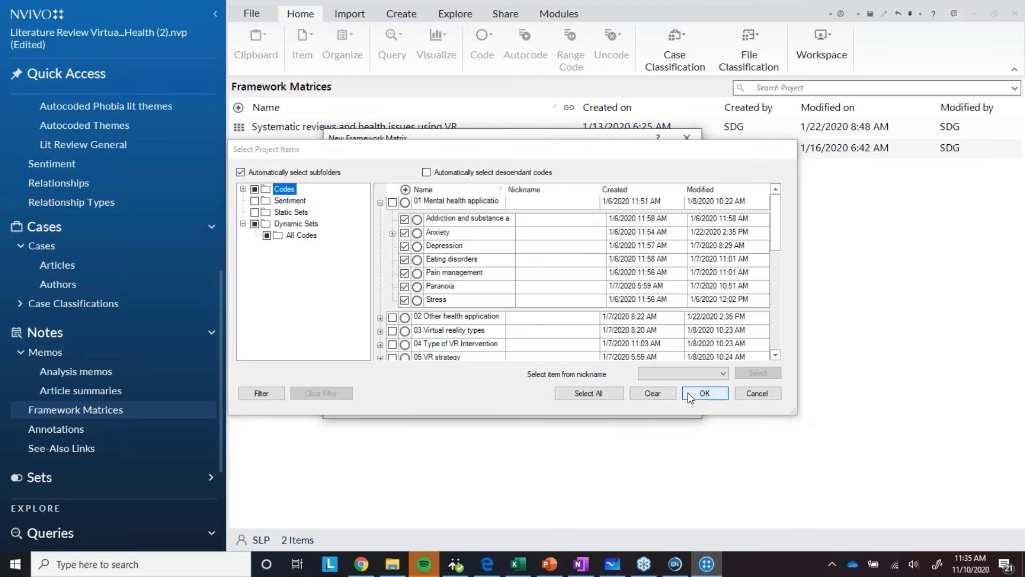
{"action": "left_click", "coordinate": [618, 410]}
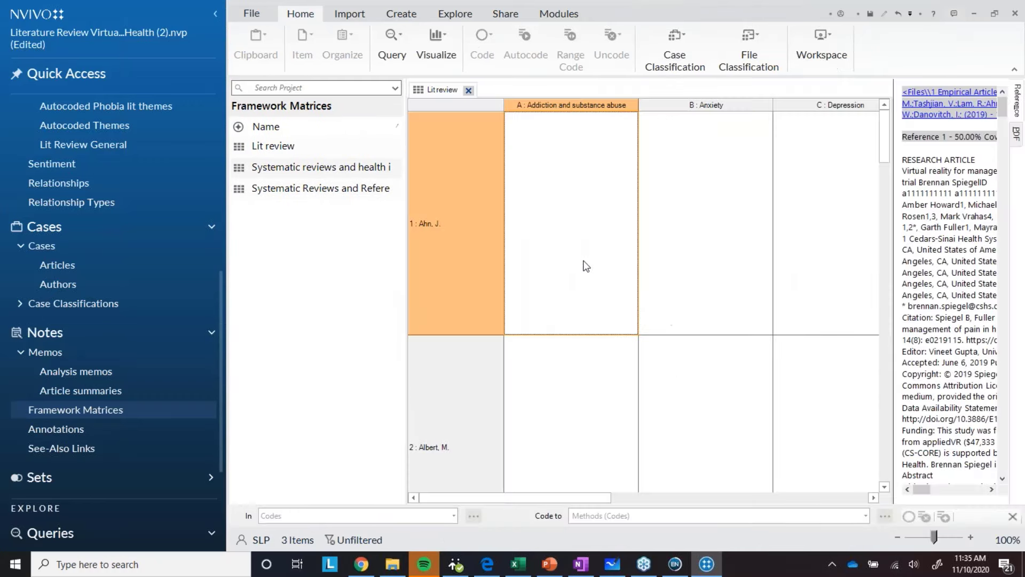
Examine the first-row cells of Lit review and the existing matrices Systematic Reviews and References and Systematic reviews and health issues using VR.
{"action": "left_click", "coordinate": [583, 260]}
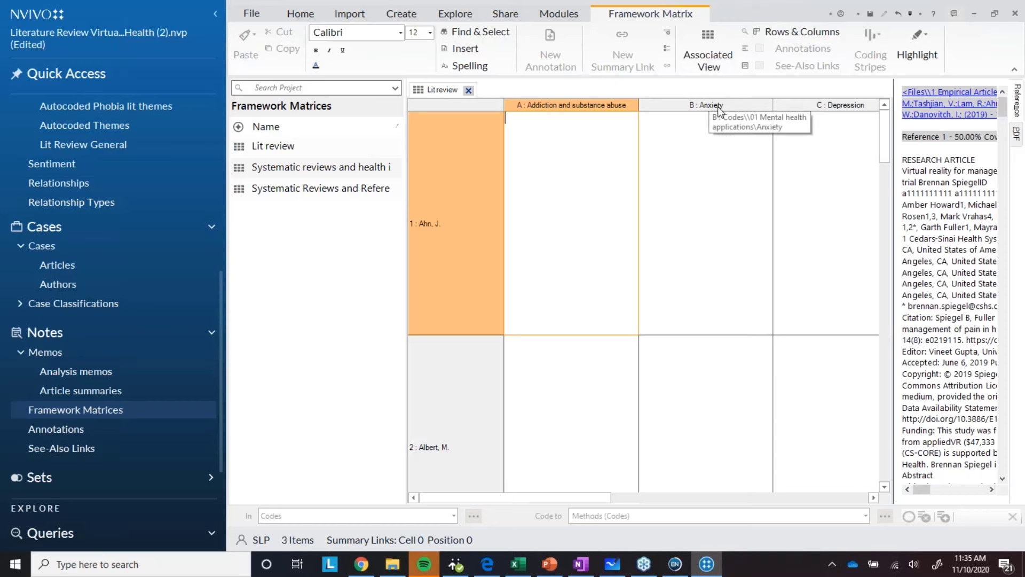
{"action": "left_click", "coordinate": [745, 190]}
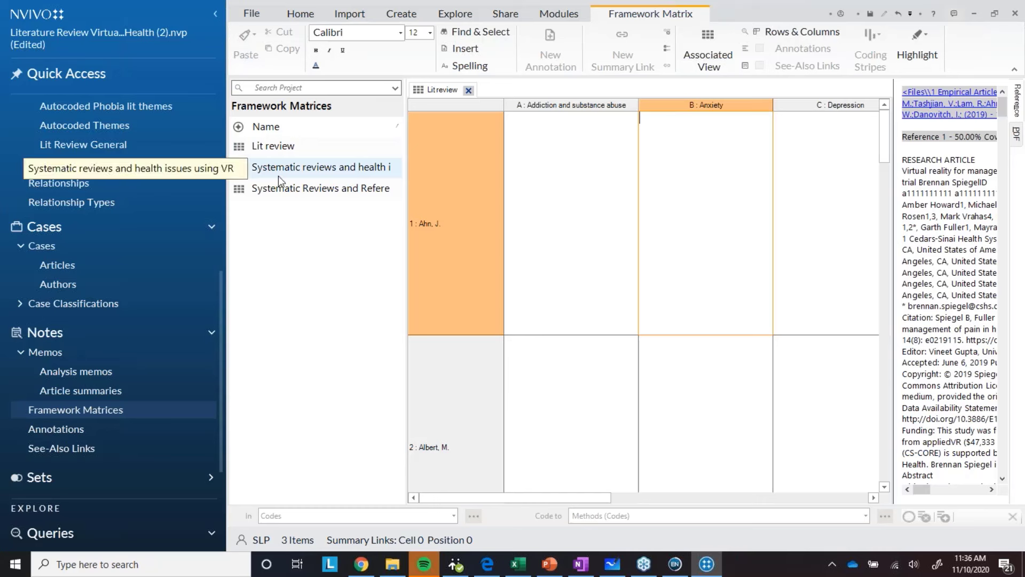
{"action": "left_click", "coordinate": [285, 191]}
{"action": "double_click", "coordinate": [284, 189]}
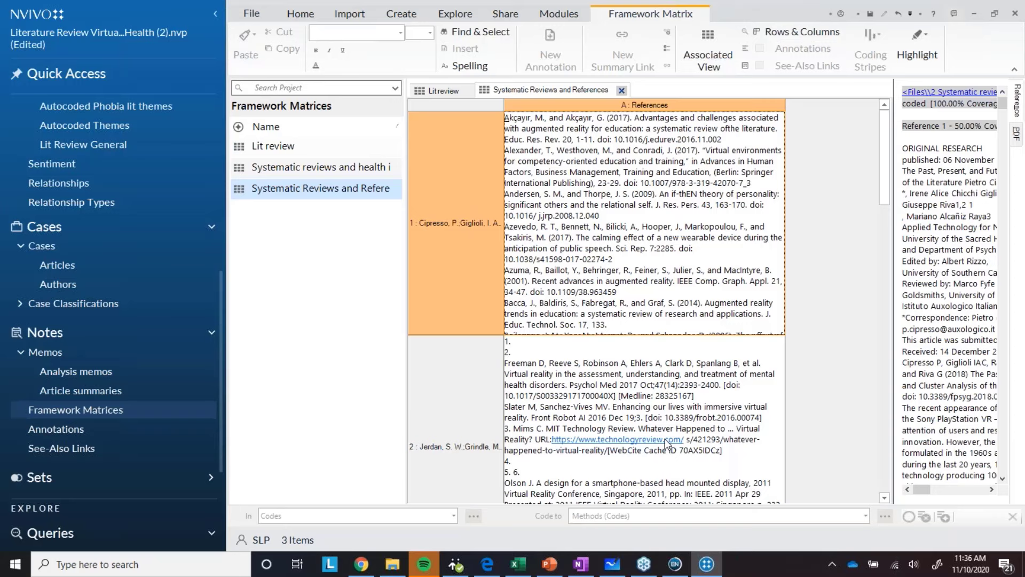
{"action": "left_click", "coordinate": [258, 169]}
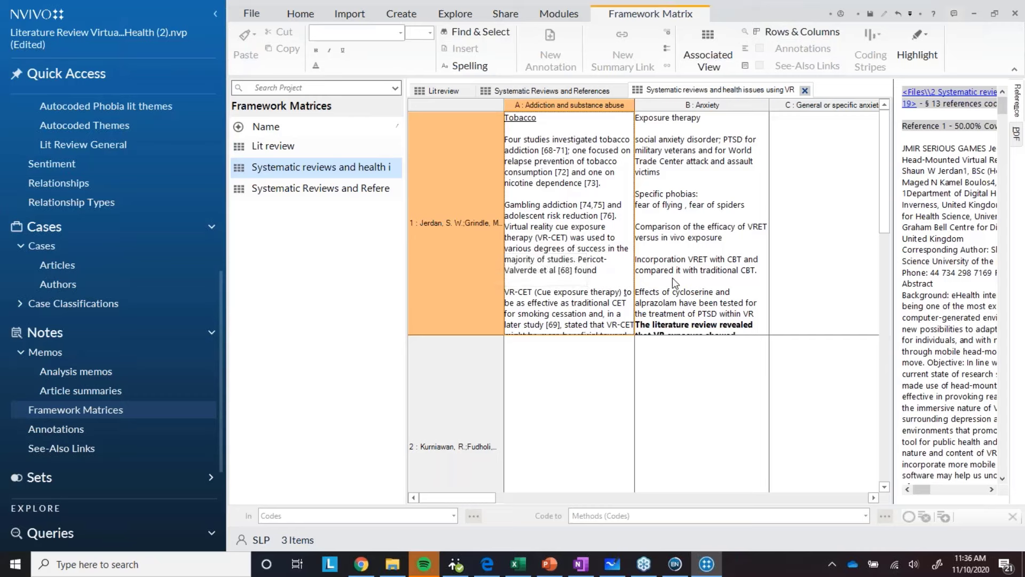
Close the three open framework matrices and show the project's list of maps.
{"action": "right_click", "coordinate": [668, 256]}
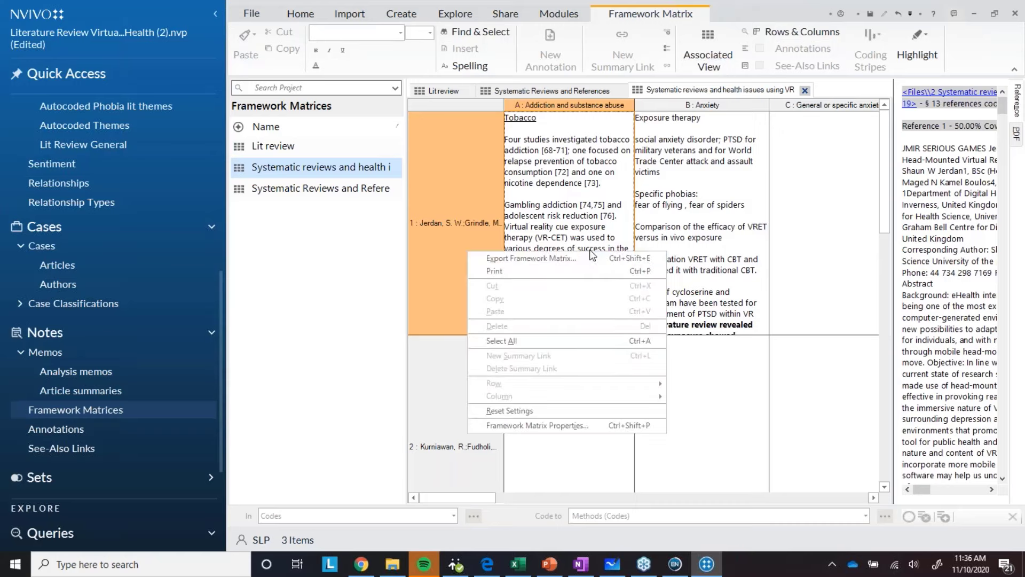
{"action": "left_click", "coordinate": [620, 91]}
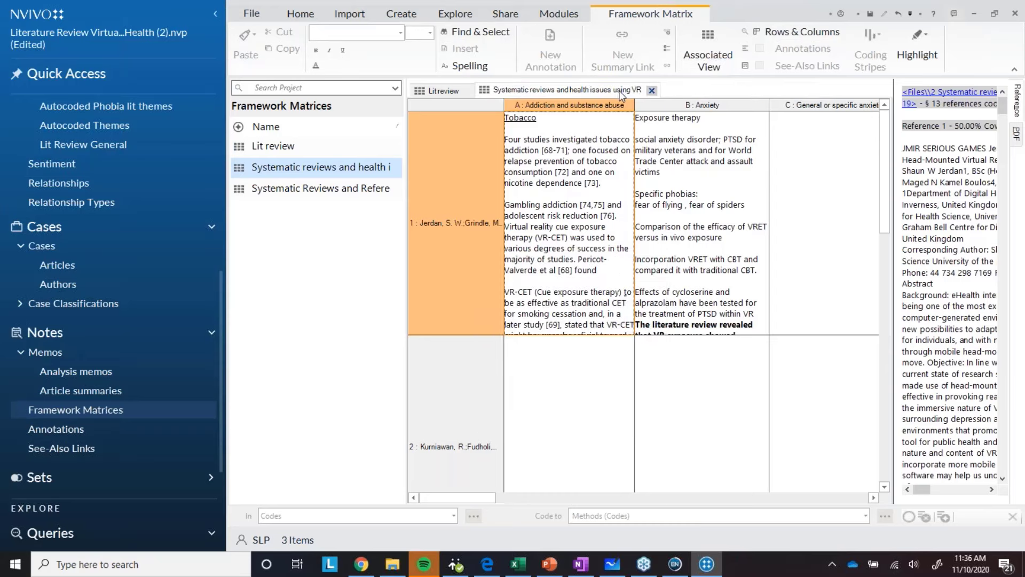
{"action": "left_click", "coordinate": [652, 90]}
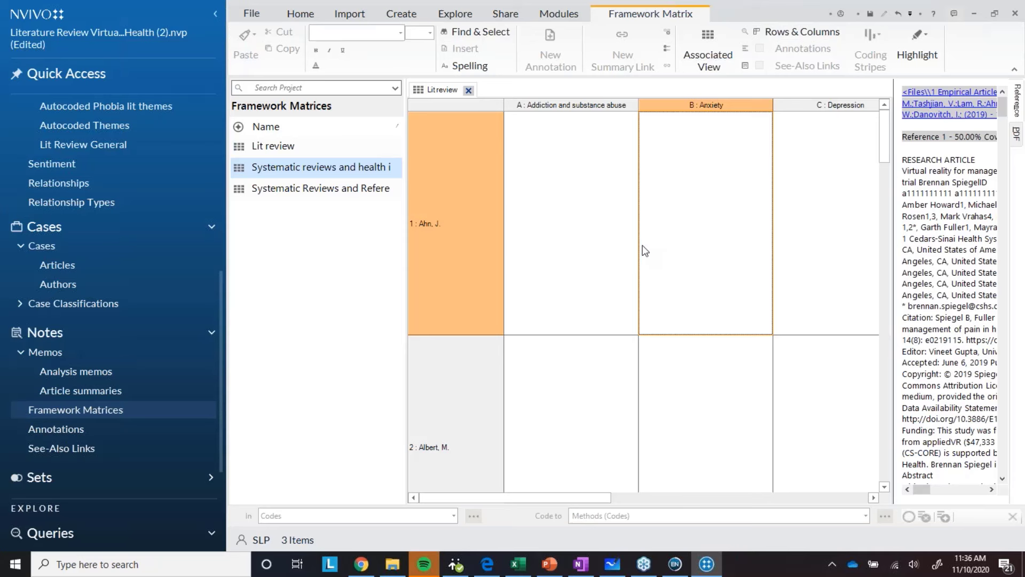
{"action": "left_click", "coordinate": [216, 376]}
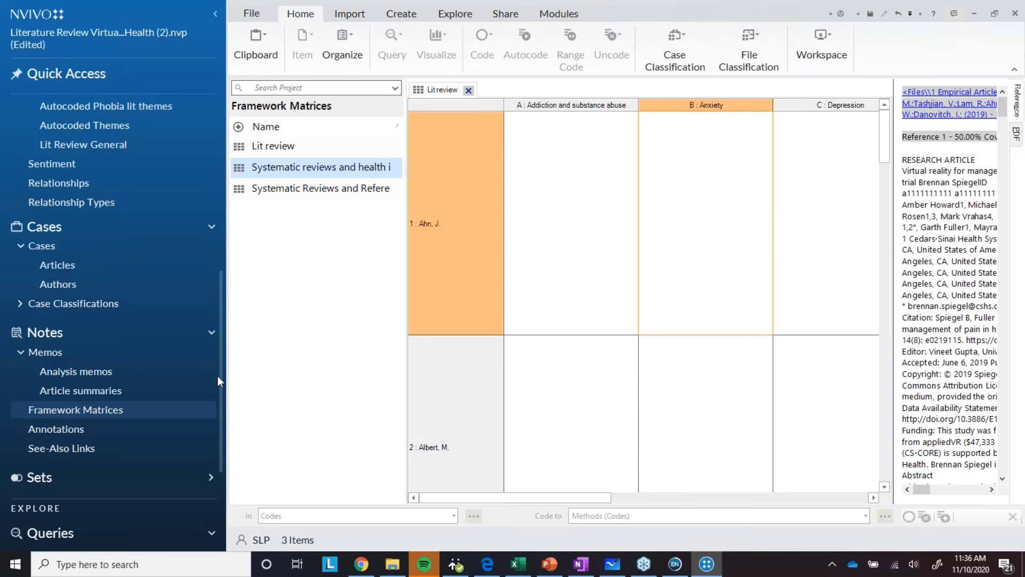
{"action": "scroll", "coordinate": [219, 477], "scroll_direction": "down", "scroll_amount": 3}
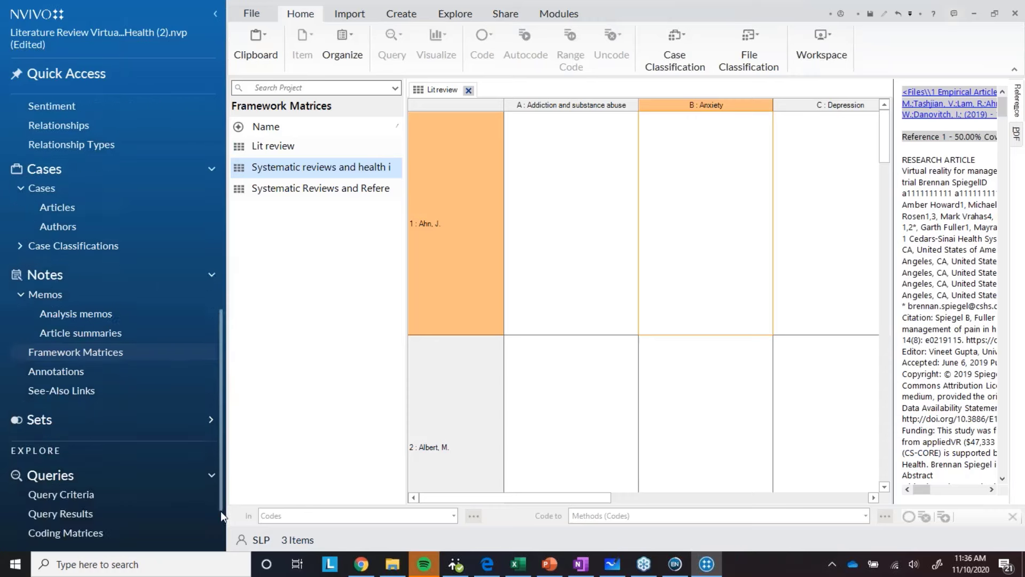
{"action": "left_click", "coordinate": [208, 499]}
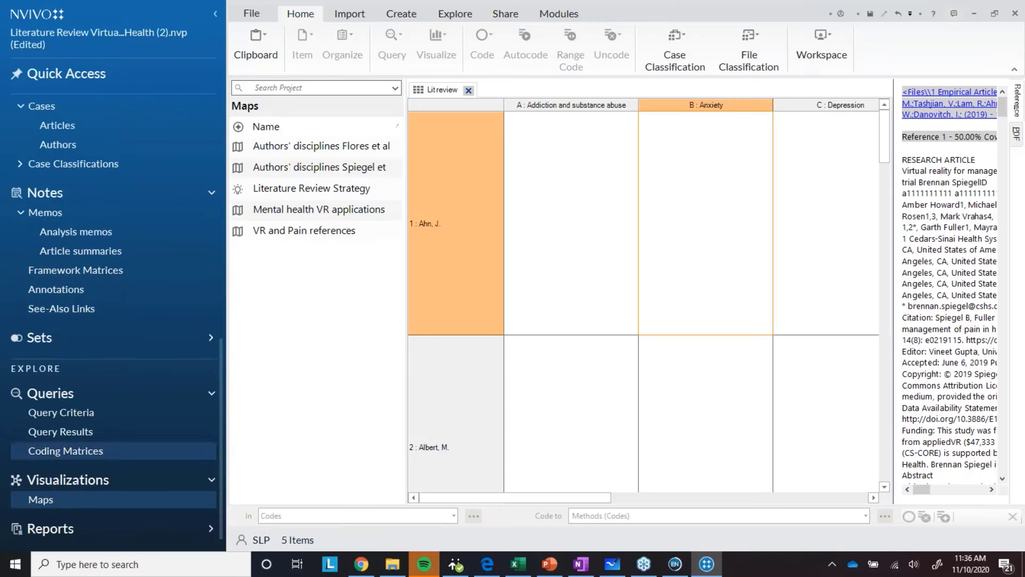
{"action": "left_click", "coordinate": [469, 90]}
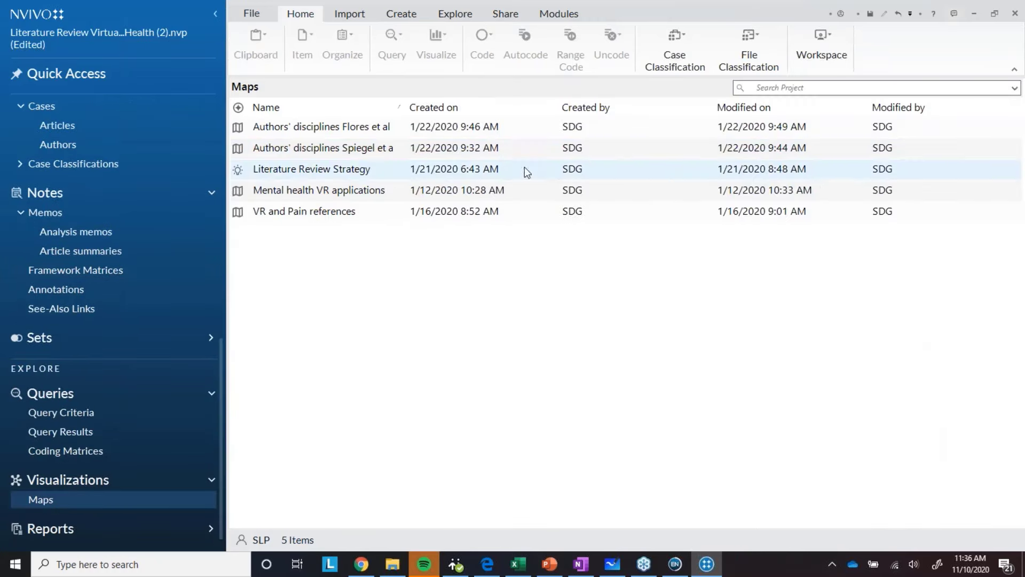
Examine the maps Literature Review Strategy, Mental health VR applications and VR and Pain references, and close all three.
{"action": "left_click", "coordinate": [321, 178]}
{"action": "double_click", "coordinate": [320, 176]}
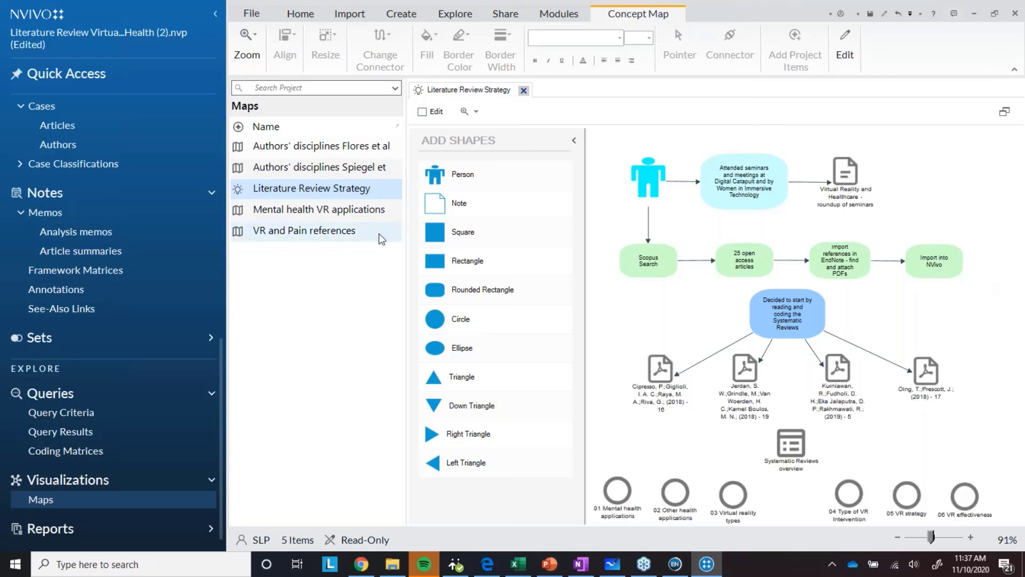
{"action": "double_click", "coordinate": [294, 216]}
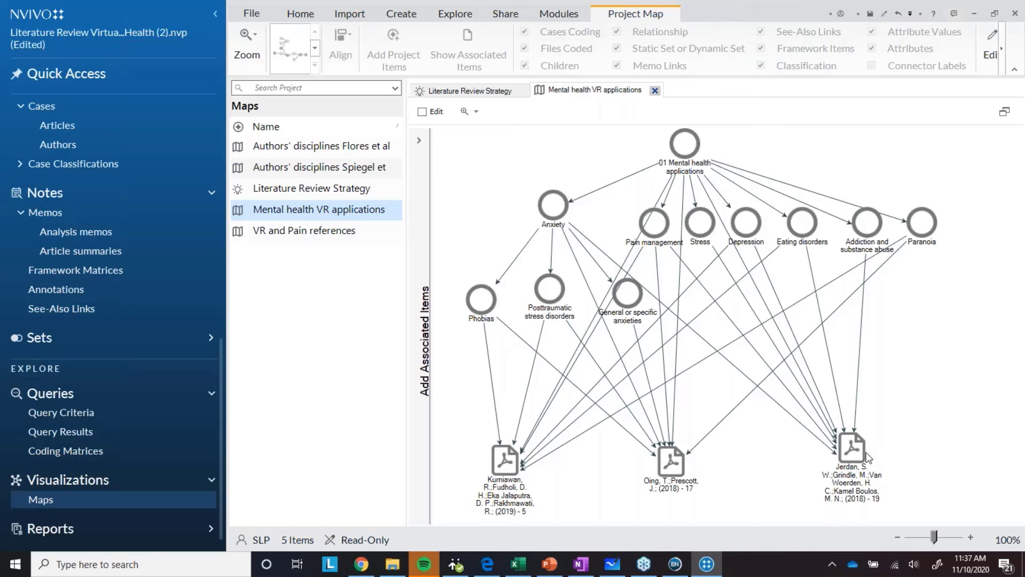
{"action": "double_click", "coordinate": [343, 235]}
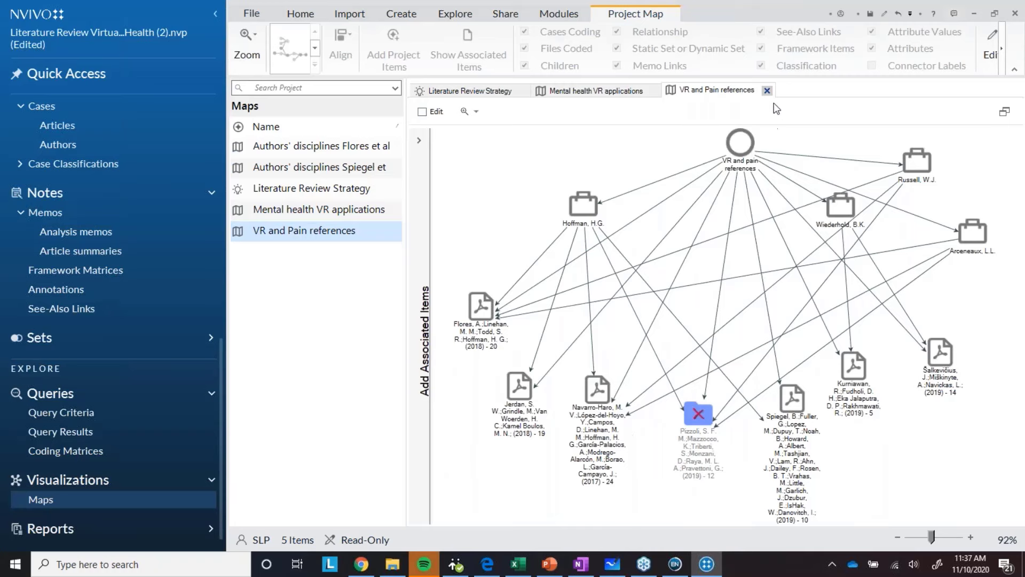
{"action": "left_click", "coordinate": [767, 91]}
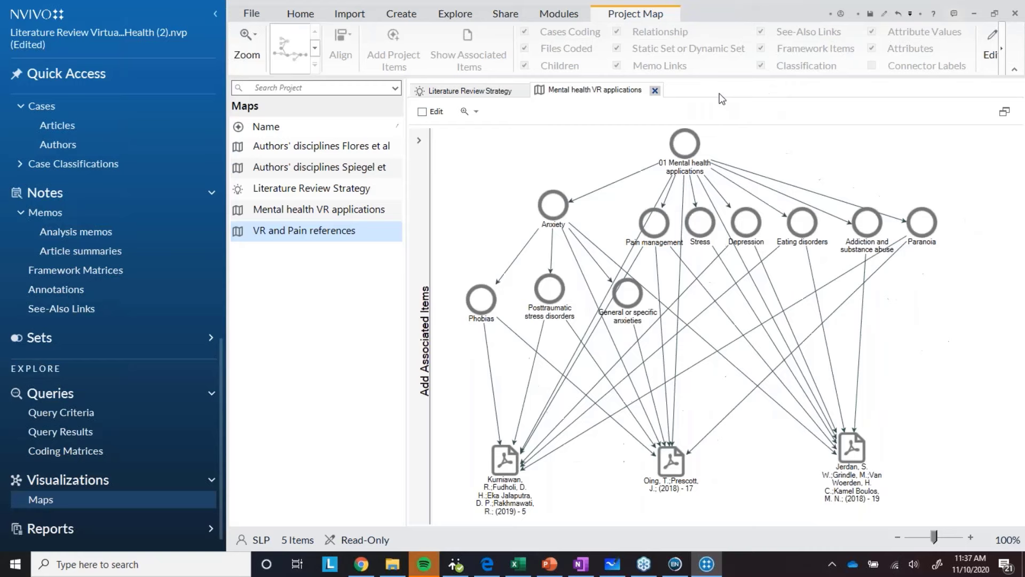
{"action": "left_click", "coordinate": [654, 90]}
{"action": "left_click", "coordinate": [524, 91]}
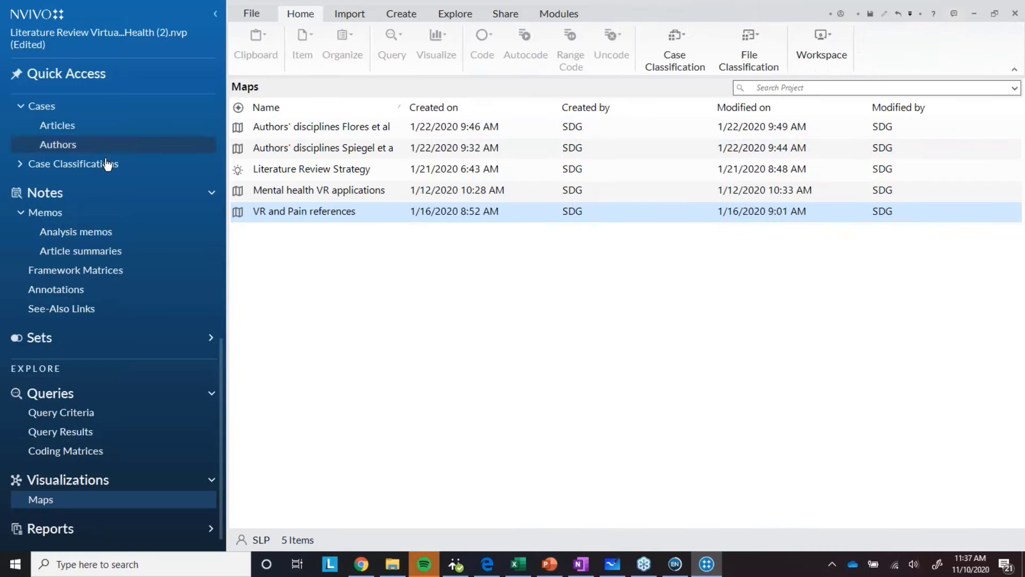
Create an Explore Diagram of the first article in 2 Systematic reviews and move its Treatments code off the overlapping connector.
{"action": "left_click_drag", "start_coordinate": [220, 378], "coordinate": [221, 124]}
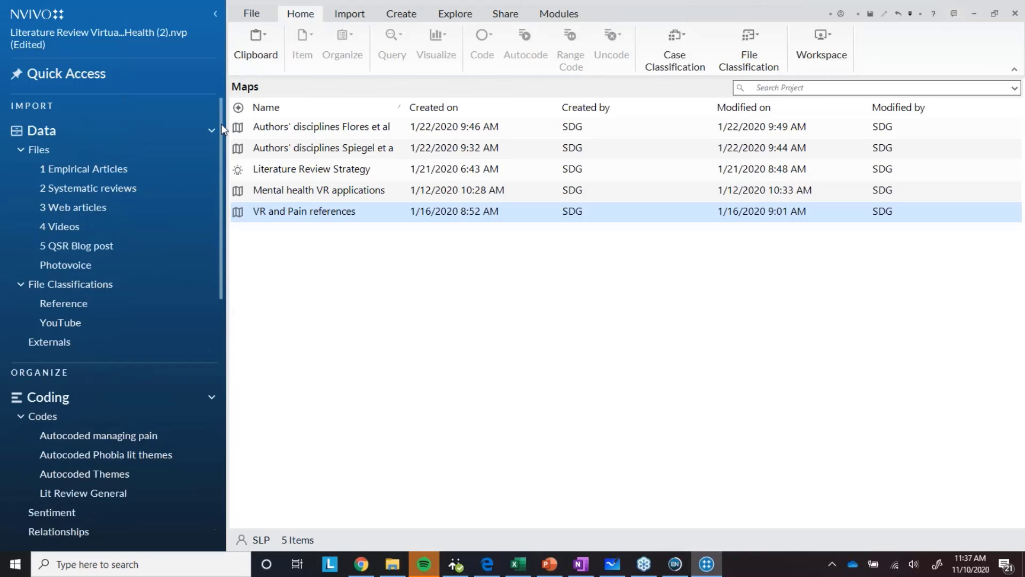
{"action": "left_click", "coordinate": [100, 176]}
{"action": "left_click", "coordinate": [87, 188]}
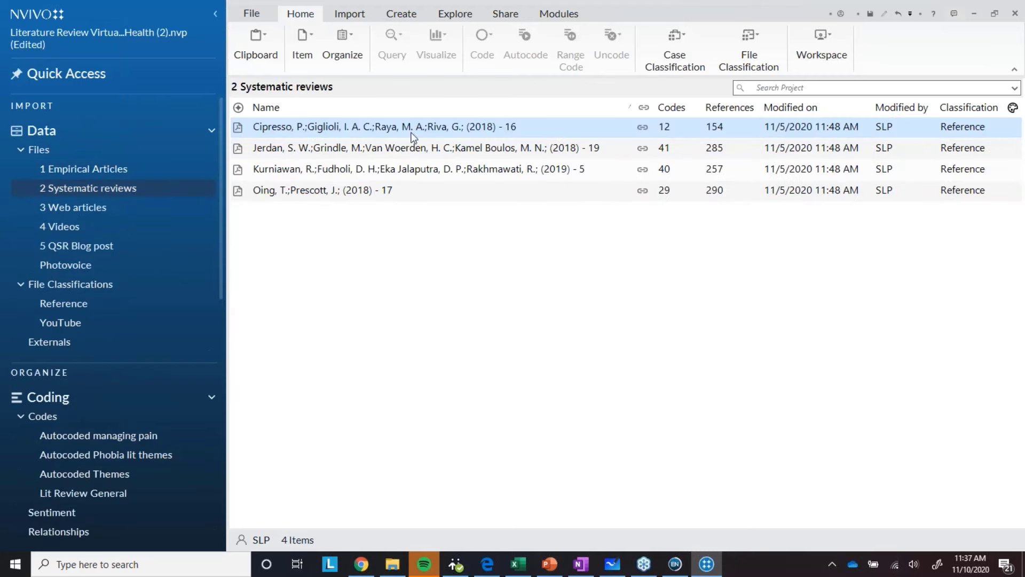
{"action": "right_click", "coordinate": [426, 124]}
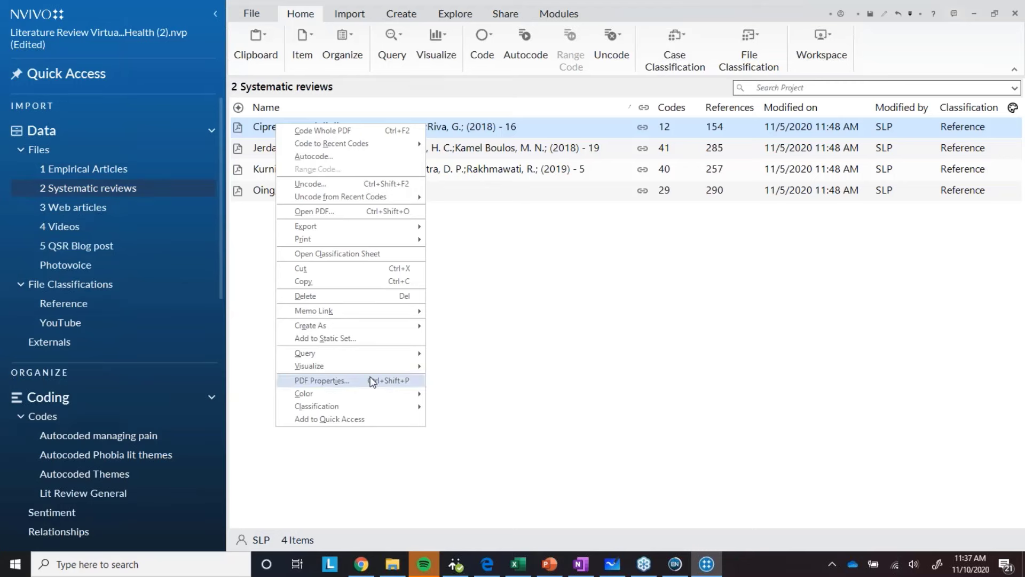
{"action": "mouse_move", "coordinate": [377, 368]}
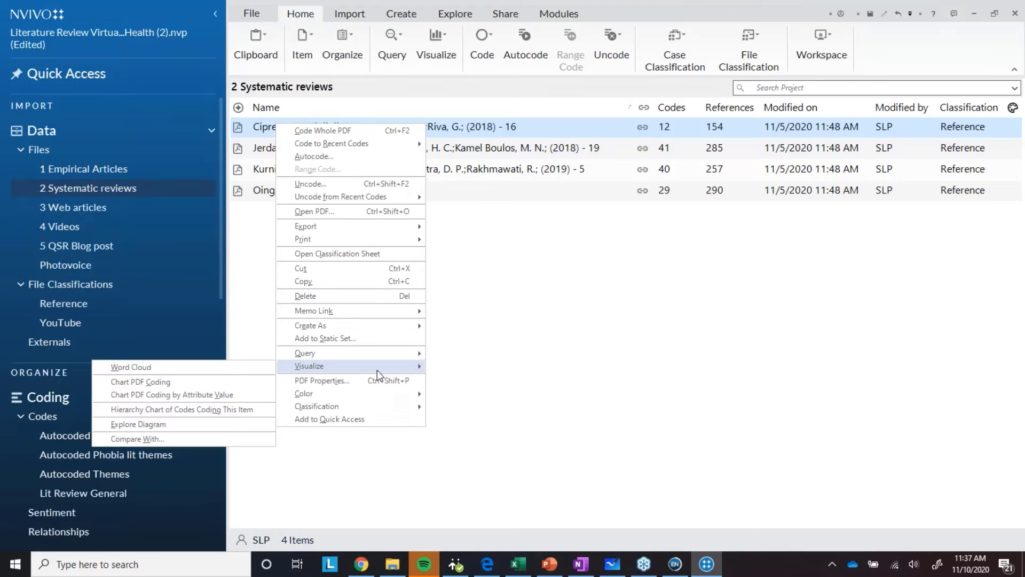
{"action": "left_click", "coordinate": [204, 423]}
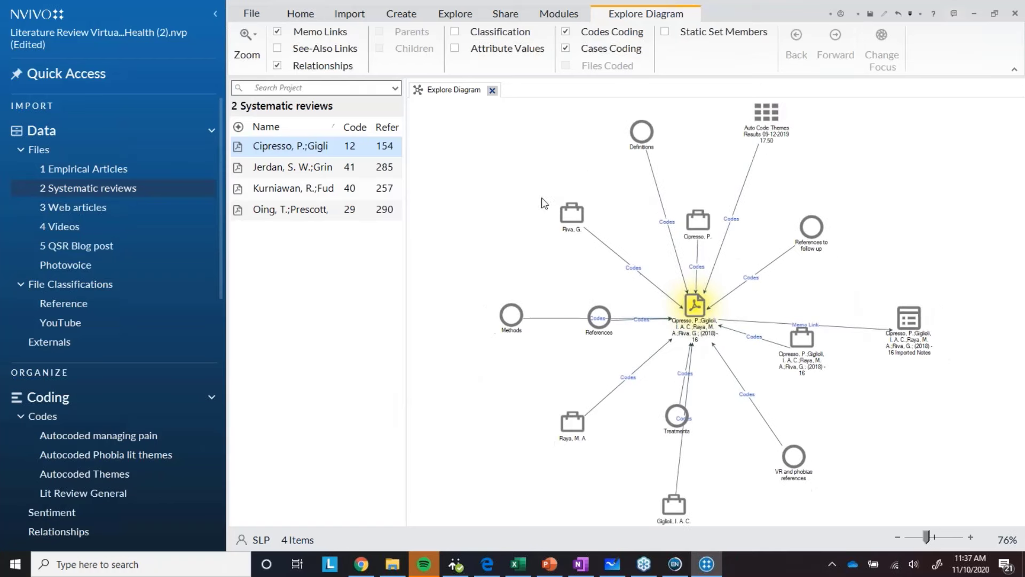
{"action": "left_click_drag", "start_coordinate": [679, 419], "coordinate": [647, 424]}
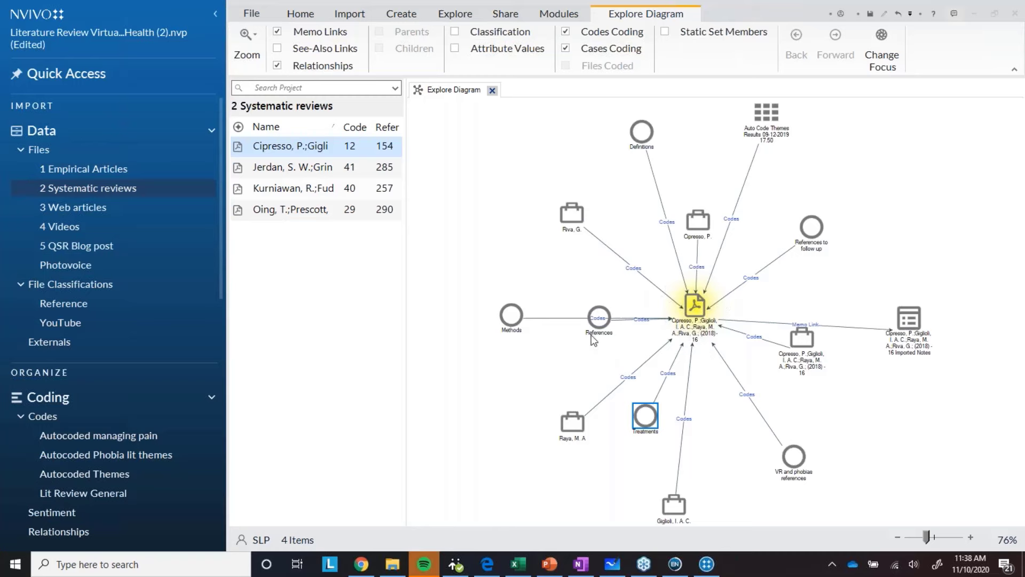
Switch to the PowerPoint presentation and start the slide show from slide 18, NVivo is your literature review assistant.
{"action": "left_click", "coordinate": [551, 568]}
{"action": "left_click", "coordinate": [72, 445]}
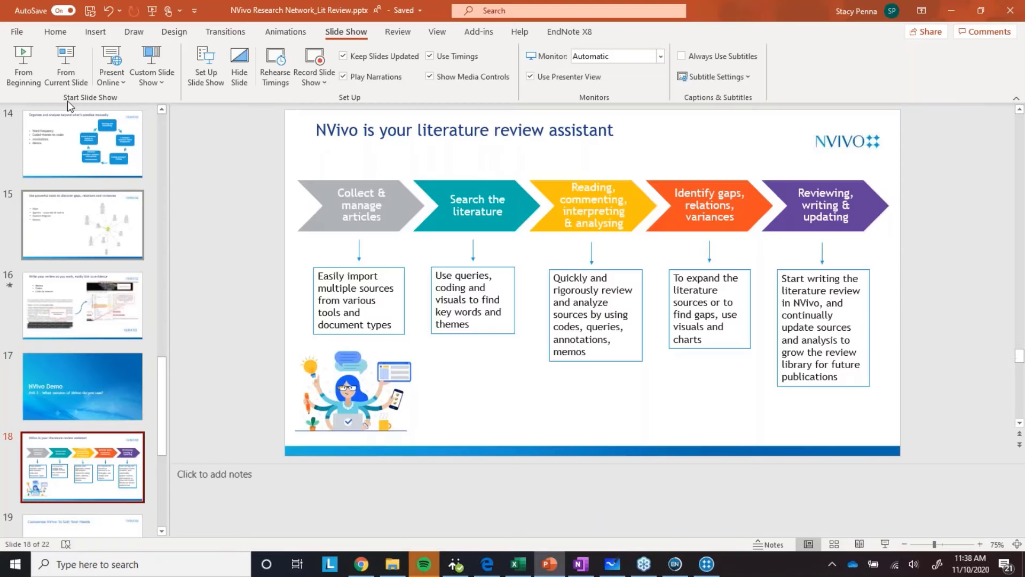
{"action": "left_click", "coordinate": [65, 65]}
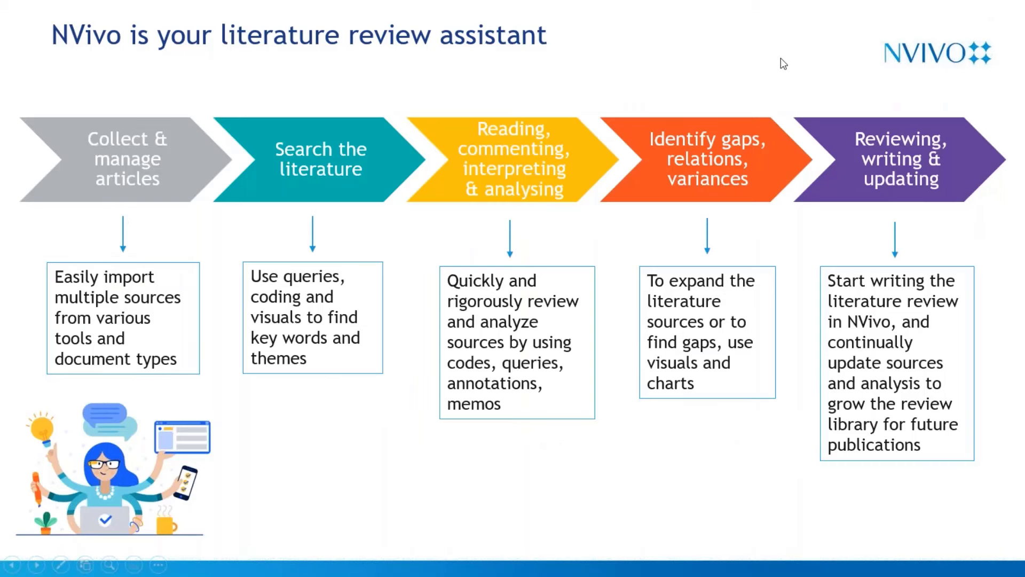